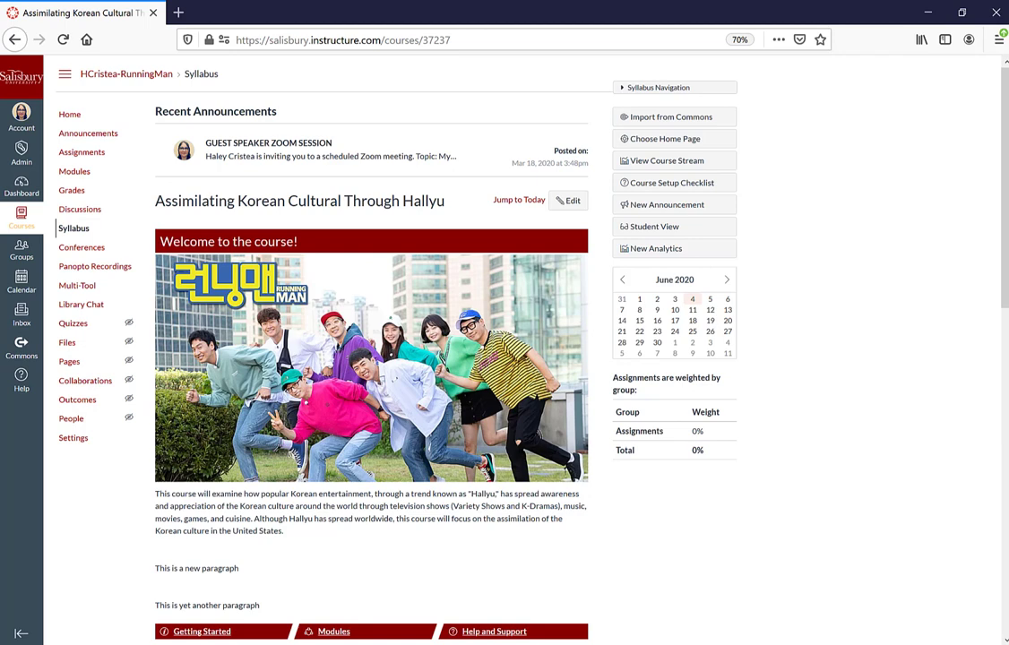
Open the course's Navigation settings and scroll down to the hidden, disabled Zoom item
{"action": "left_click", "coordinate": [71, 443]}
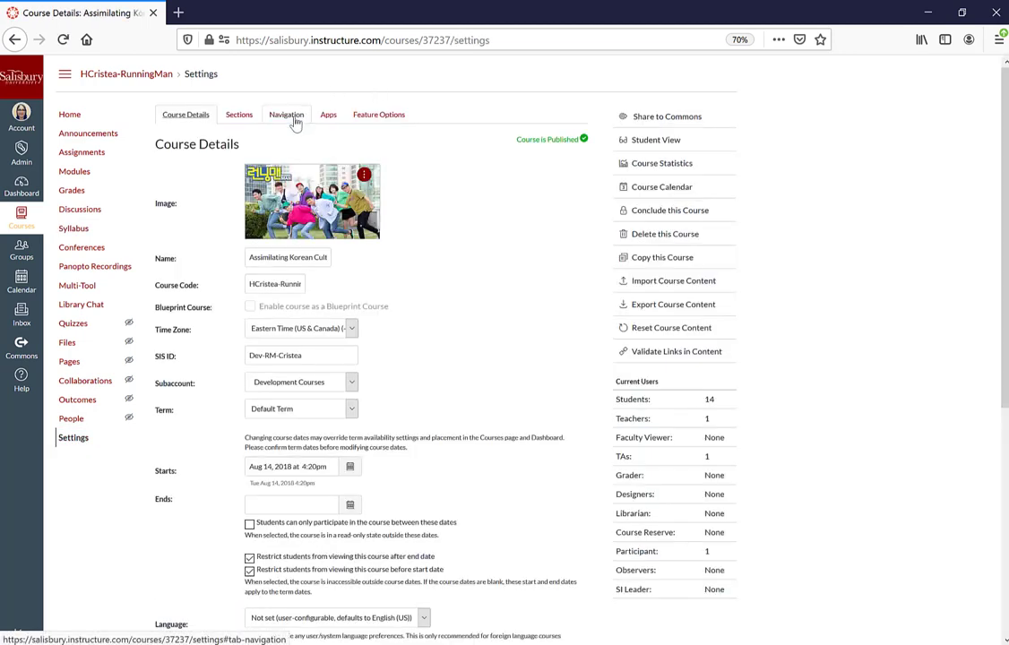
{"action": "left_click", "coordinate": [287, 115]}
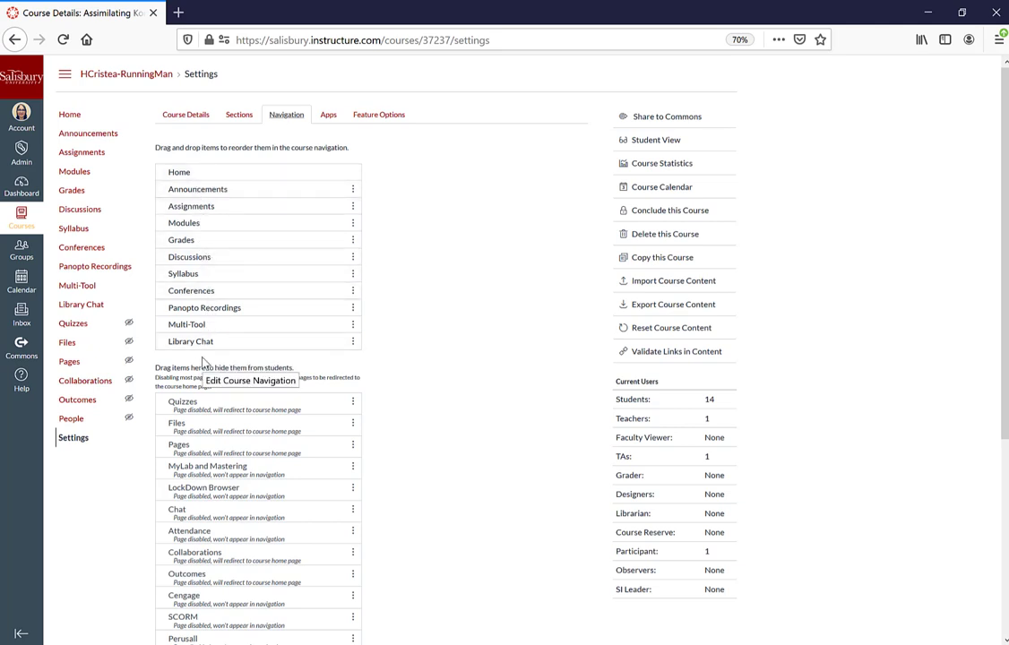
{"action": "scroll", "coordinate": [374, 232], "scroll_direction": "down", "scroll_amount": 3}
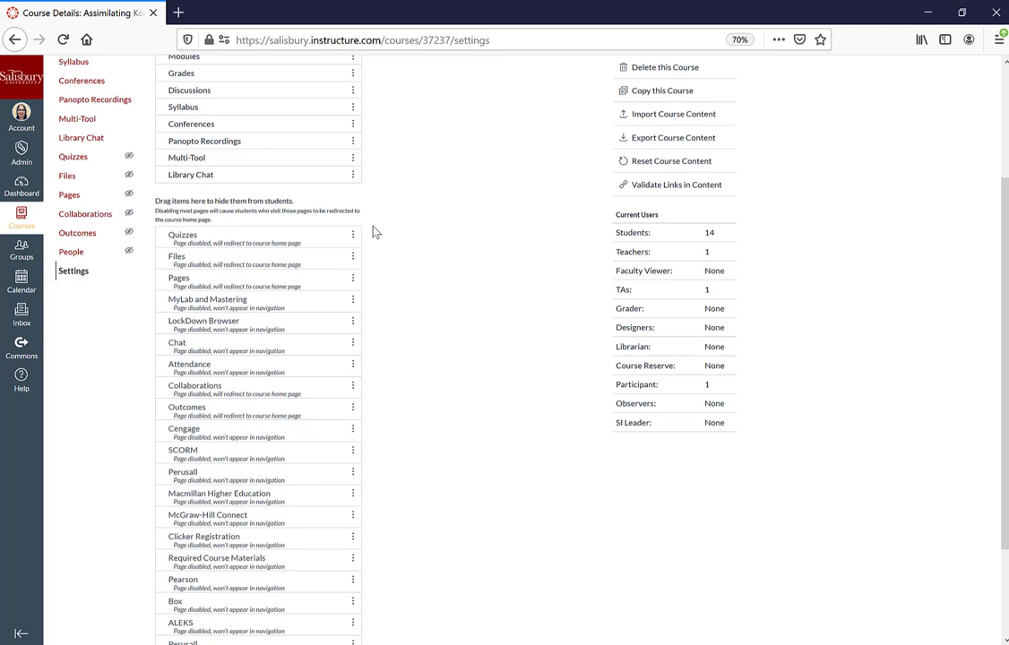
{"action": "scroll", "coordinate": [374, 276], "scroll_direction": "down", "scroll_amount": 3}
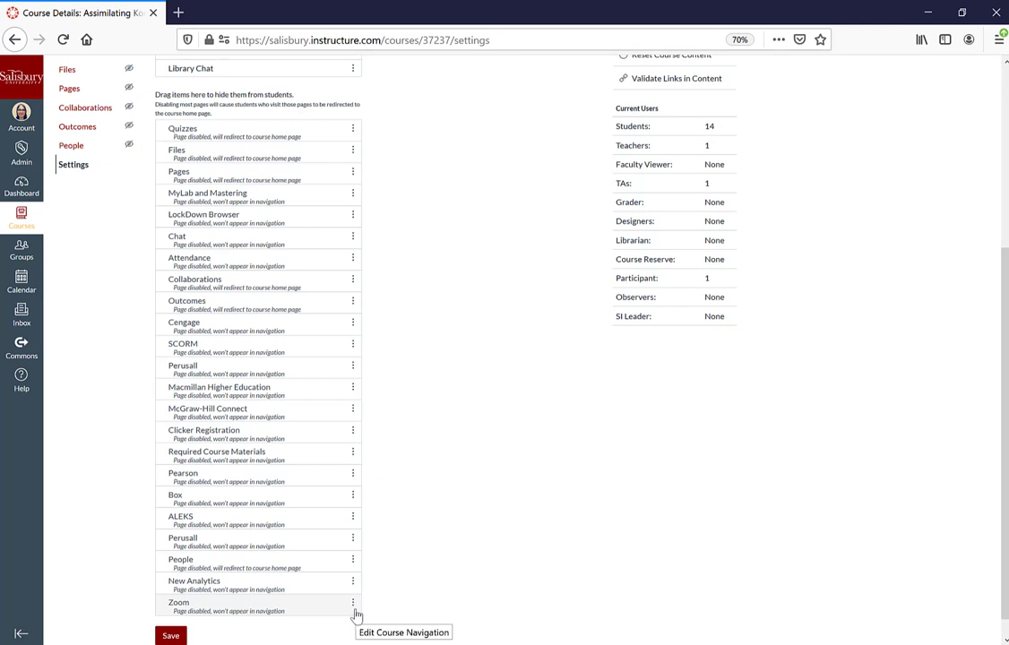
Enable Zoom in the course navigation and drag it up to sit after Discussions
{"action": "left_click", "coordinate": [355, 613]}
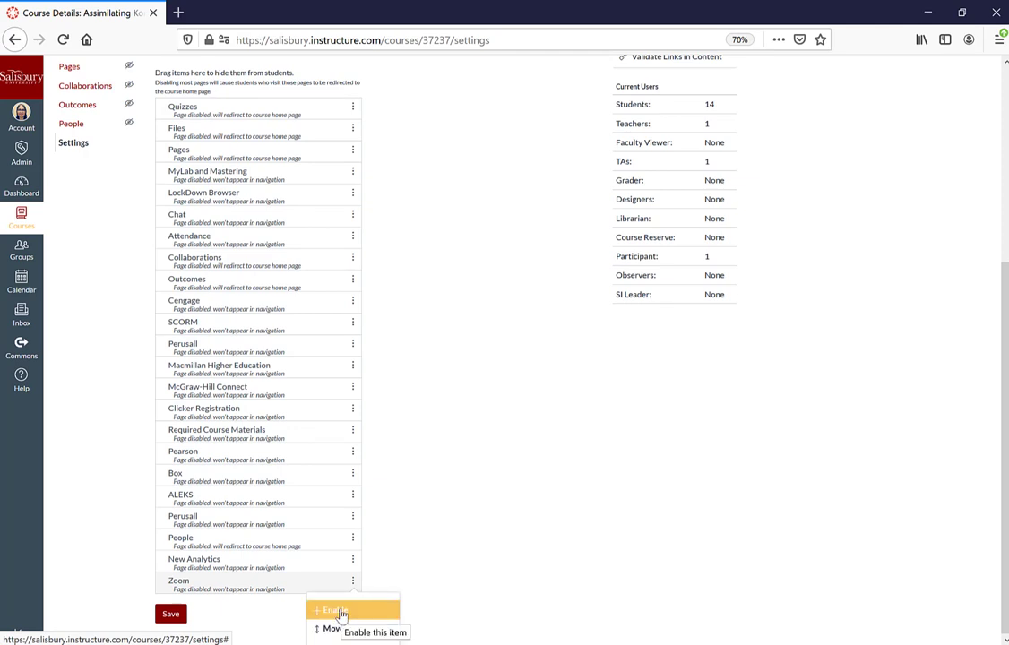
{"action": "left_click", "coordinate": [341, 613]}
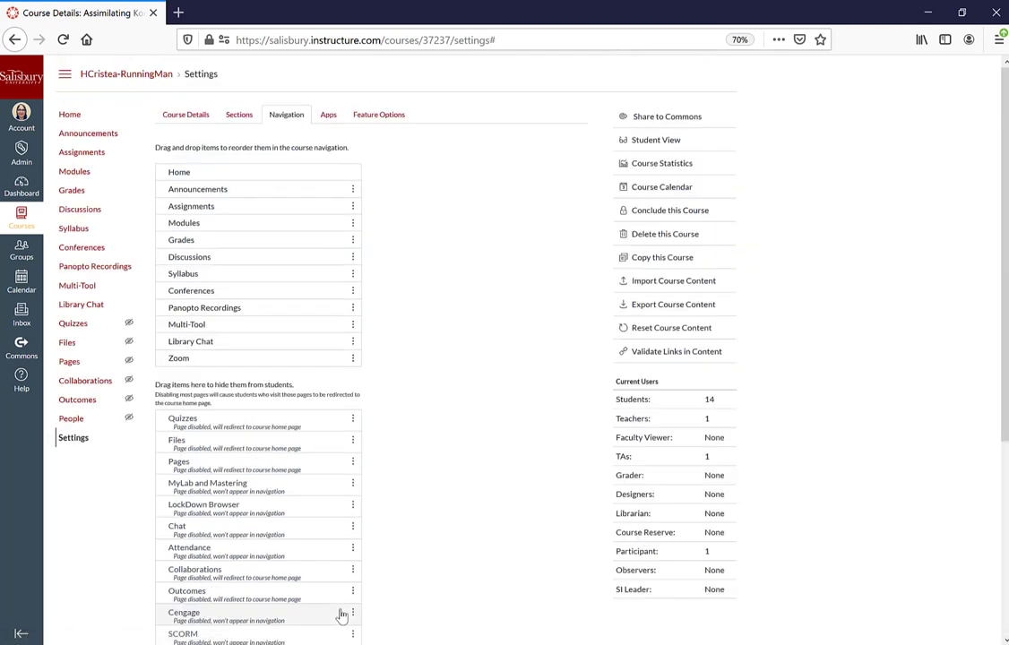
{"action": "left_click", "coordinate": [353, 363]}
{"action": "left_click_drag", "start_coordinate": [163, 357], "coordinate": [187, 286]}
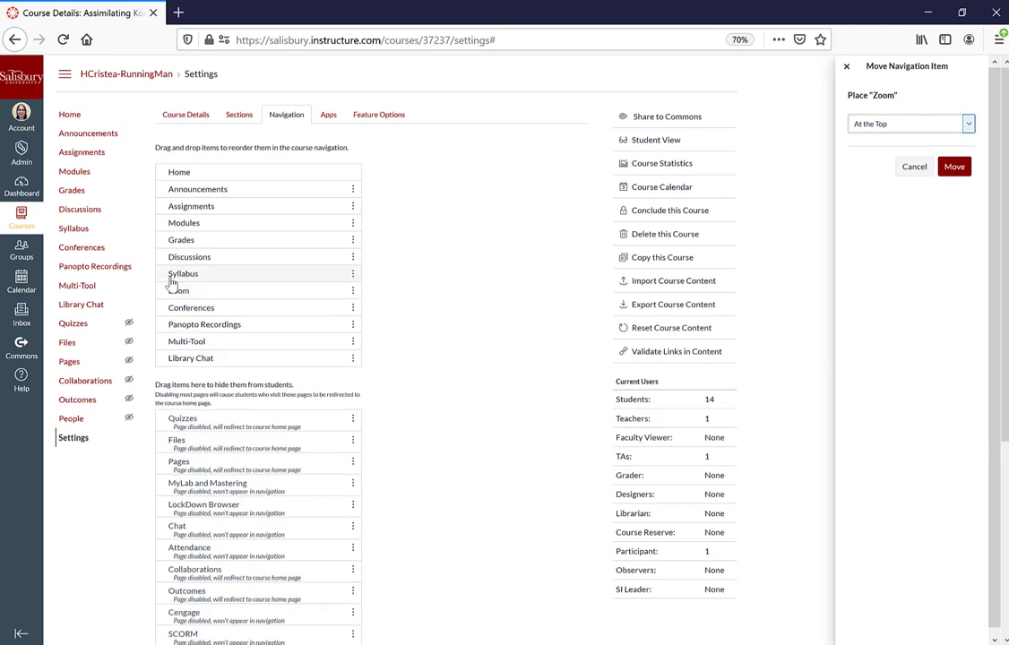
Disable Conferences and save the updated course navigation
{"action": "left_click", "coordinate": [353, 297]}
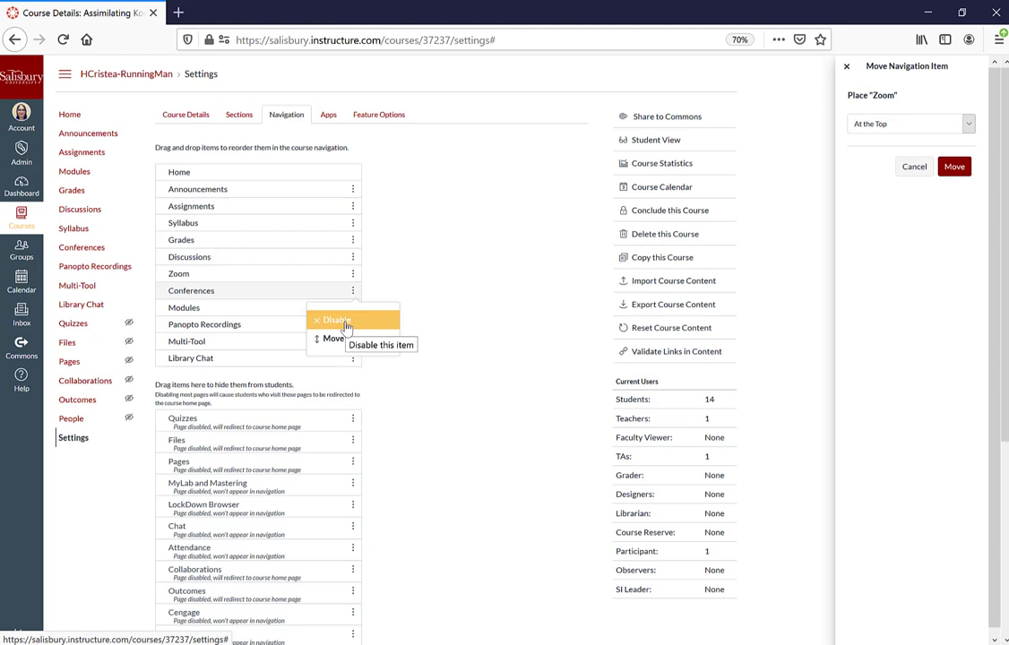
{"action": "left_click", "coordinate": [347, 325]}
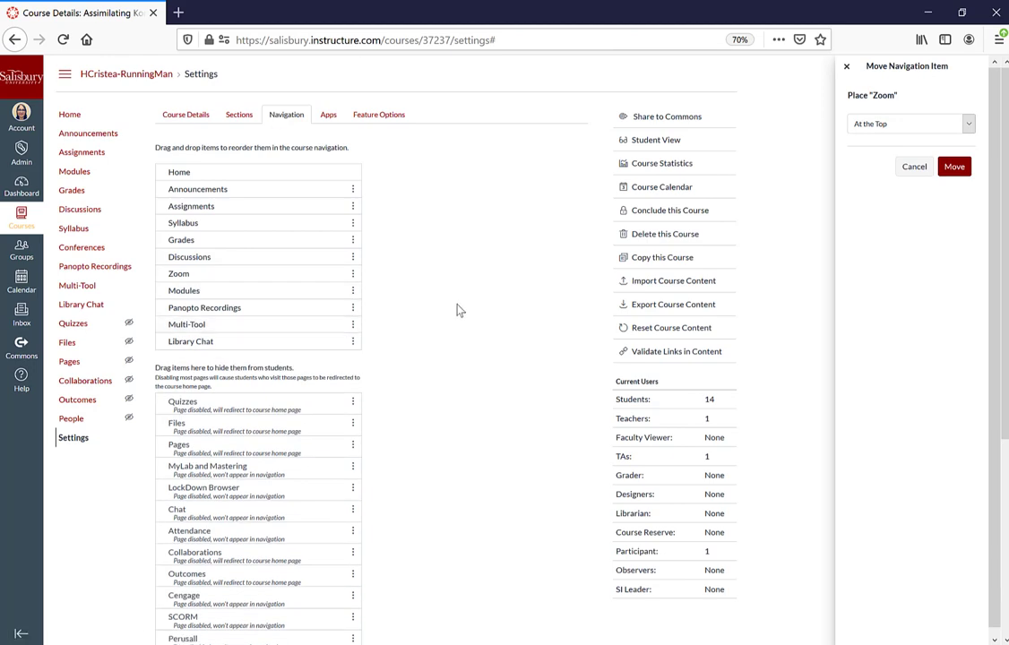
{"action": "scroll", "coordinate": [430, 321], "scroll_direction": "down", "scroll_amount": 5}
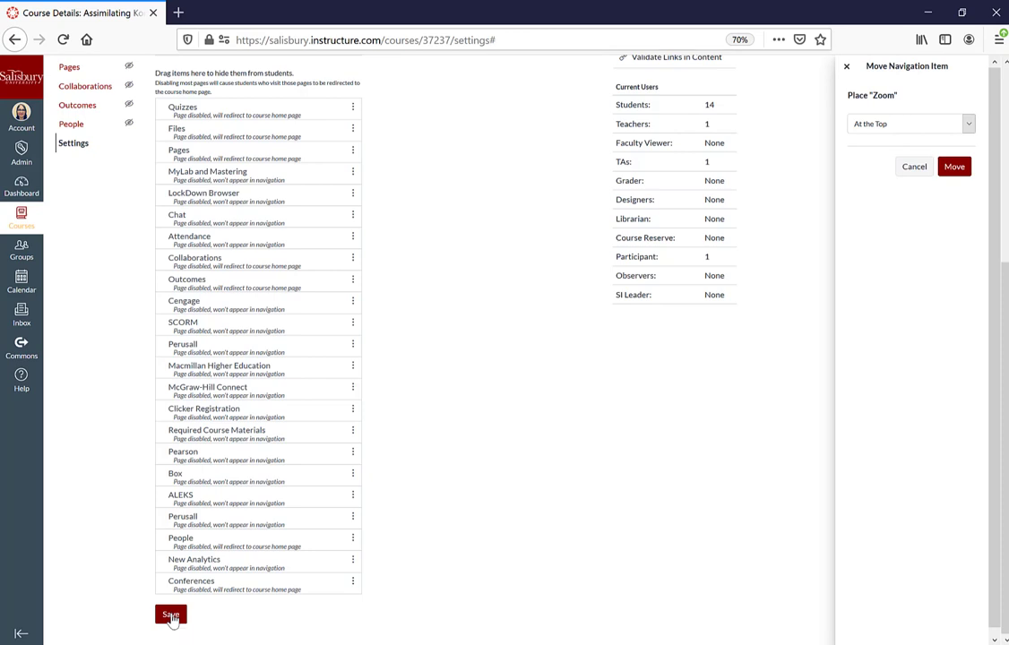
{"action": "left_click", "coordinate": [171, 615]}
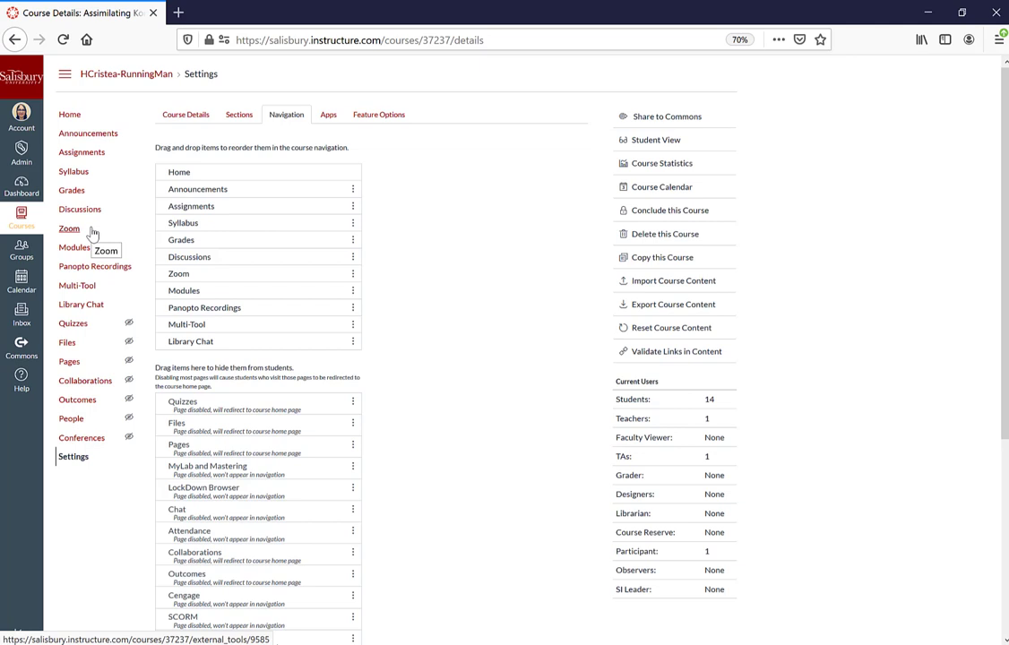
Review the Zoom page's Previous Meetings, Personal Meeting Room join link, and Cloud Recordings tabs
{"action": "left_click", "coordinate": [90, 232]}
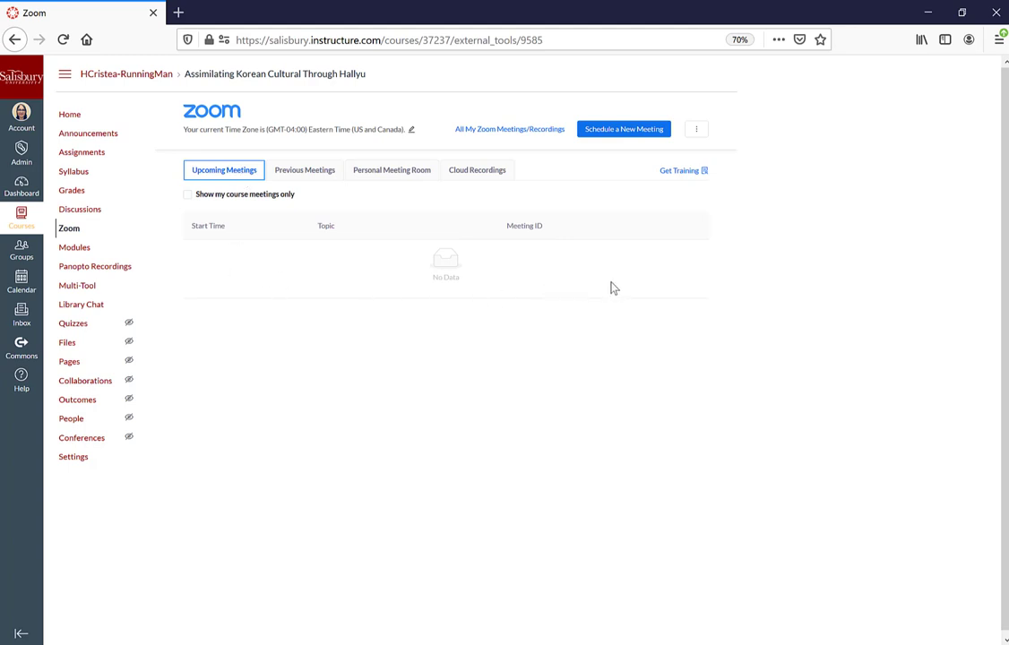
{"action": "left_click", "coordinate": [314, 175]}
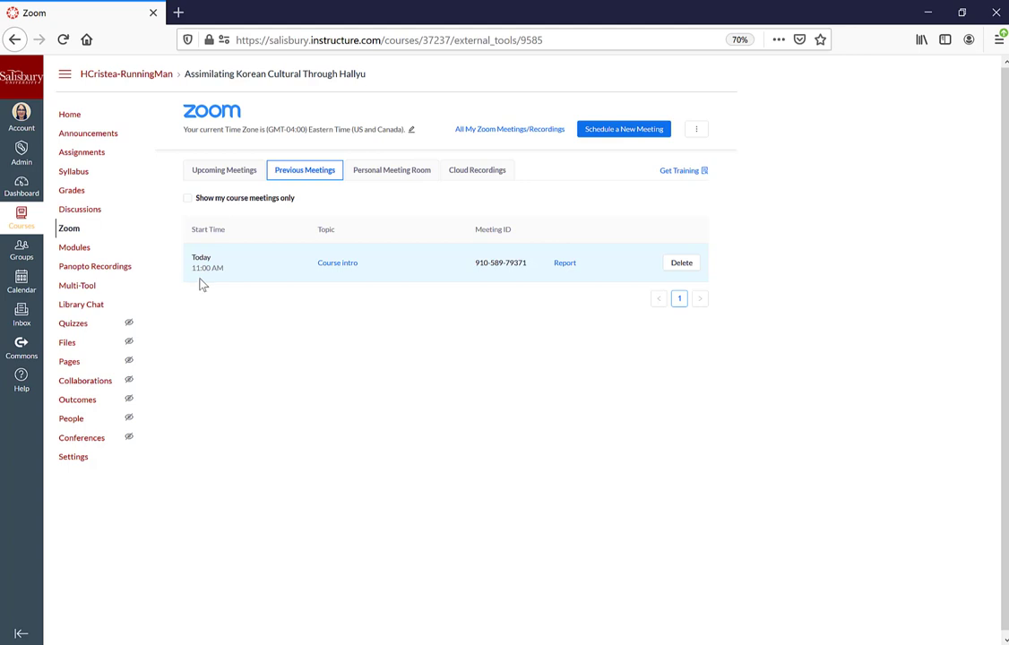
{"action": "left_click", "coordinate": [412, 178]}
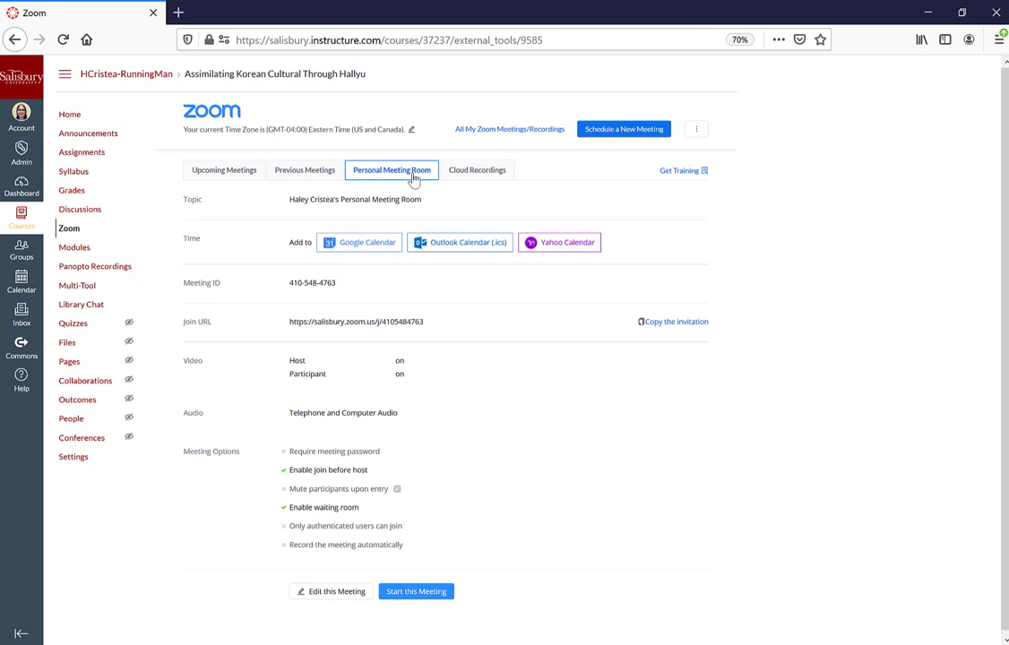
{"action": "left_click_drag", "start_coordinate": [289, 321], "coordinate": [425, 321]}
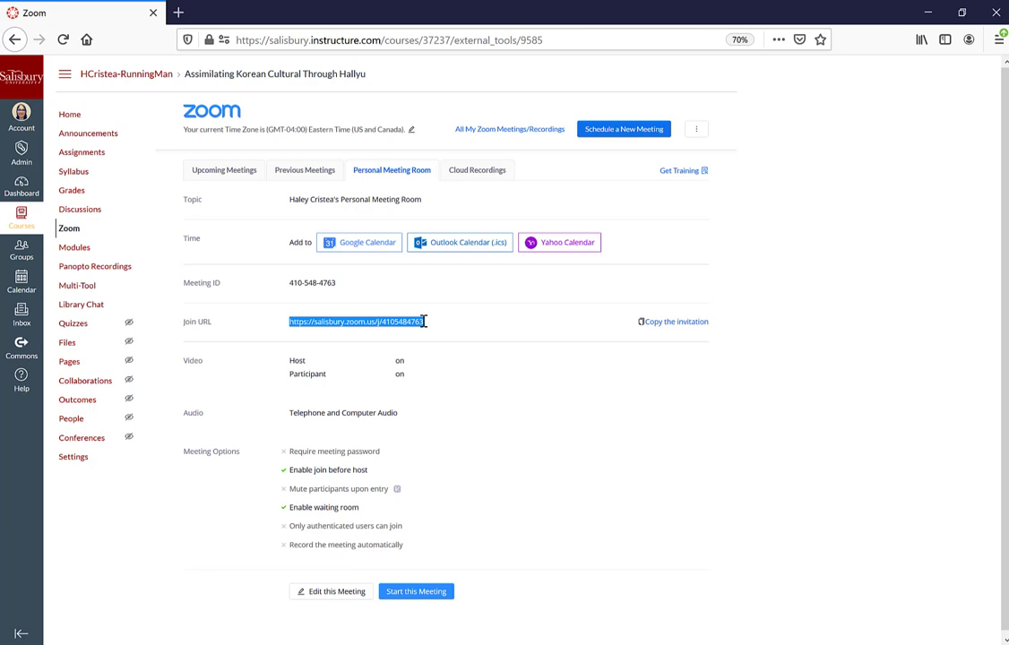
{"action": "left_click", "coordinate": [511, 170]}
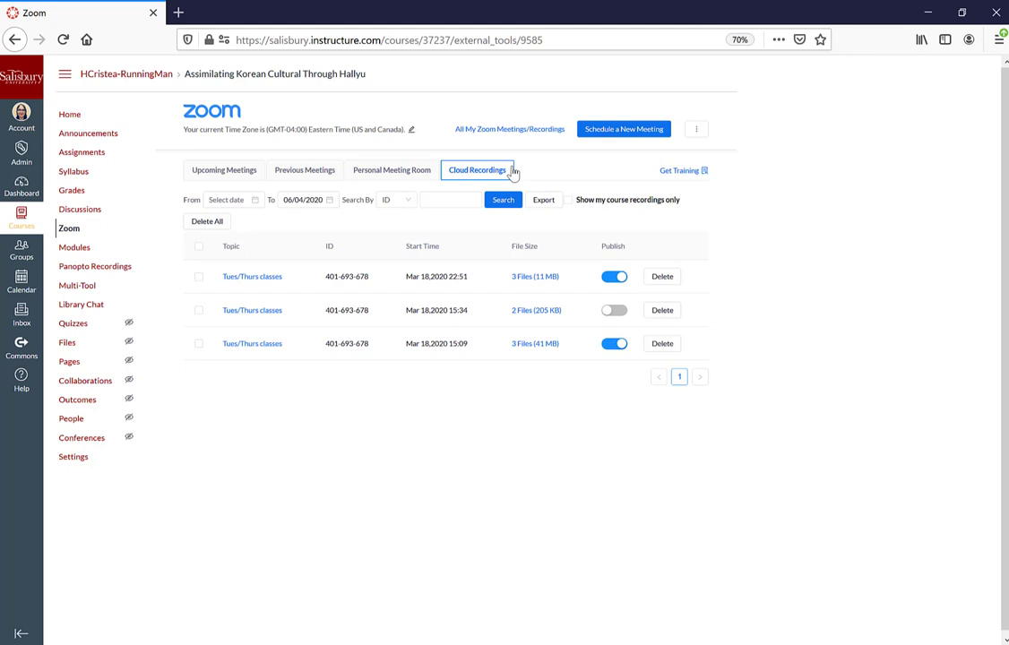
Start a new meeting titled 'Weekly Class Session' and paste in the class description
{"action": "left_click", "coordinate": [582, 134]}
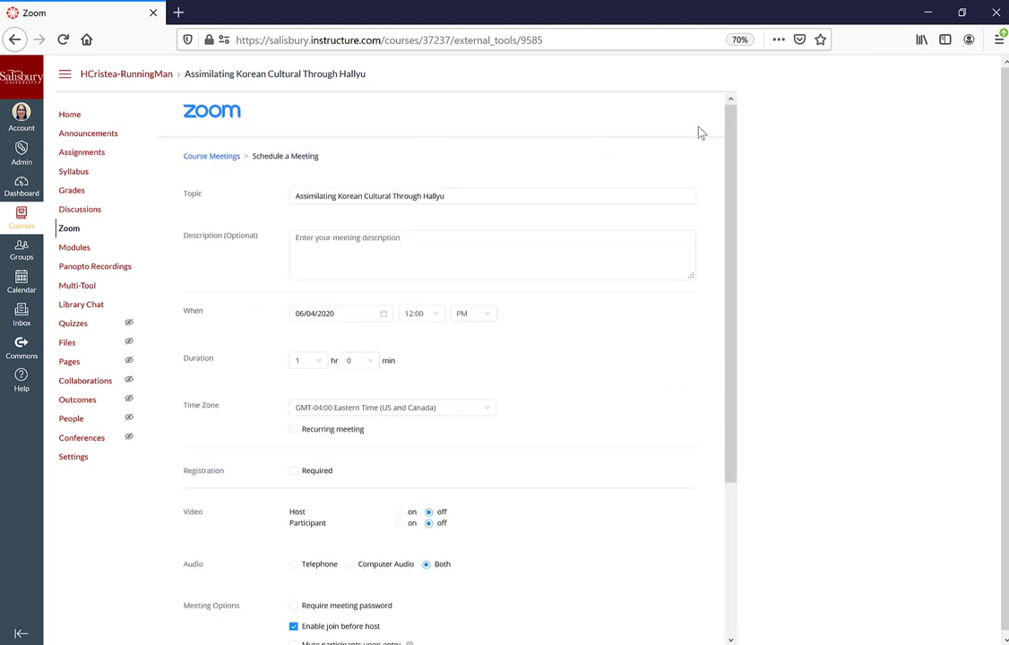
{"action": "left_click", "coordinate": [458, 195]}
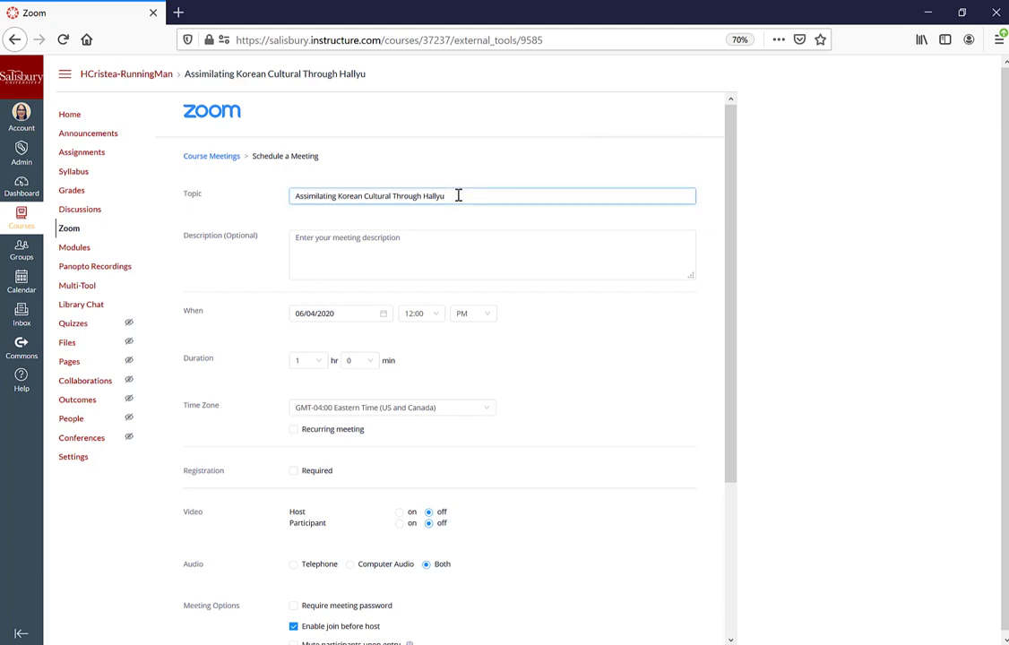
{"action": "key", "text": "ctrl+a"}
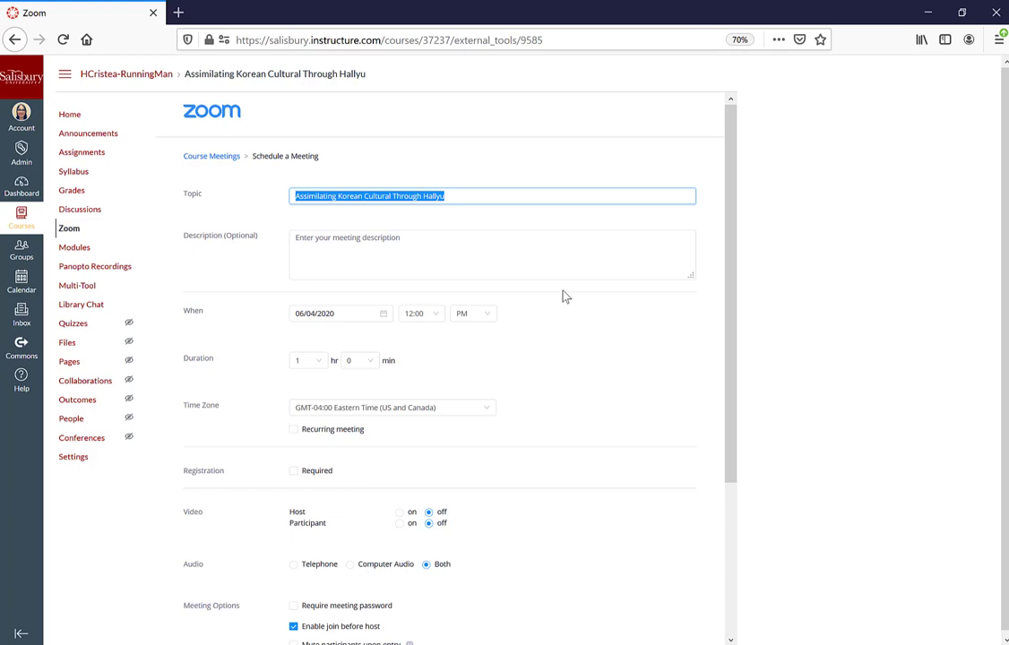
{"action": "type", "text": "Weekly Class Session"}
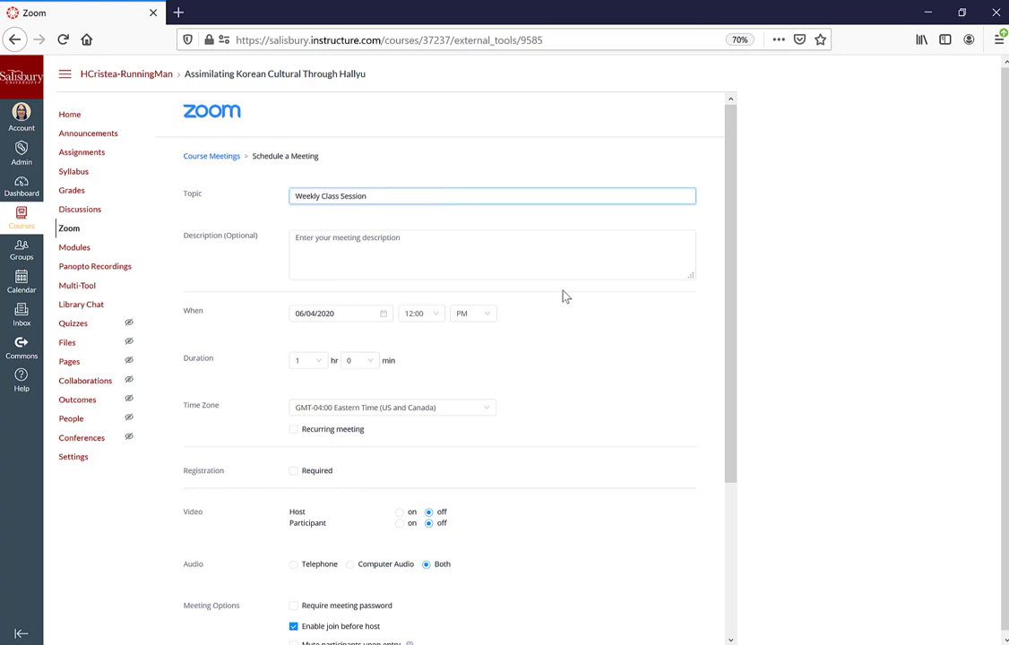
{"action": "left_click", "coordinate": [451, 245]}
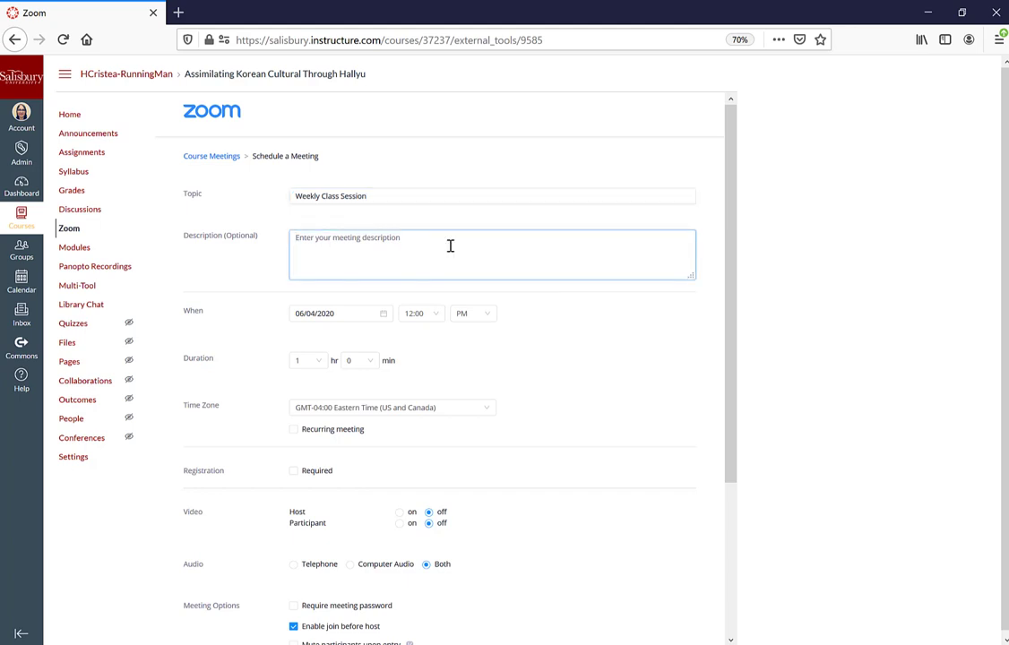
{"action": "type", "text": "This class meets synchronously every Tuesday and Thursday at 10am via this Weekly Class Session Zoom meeting room."}
Set the meeting to start June 9, 2020 at 10:00 AM, lasting 1 hr 15 min
{"action": "left_click", "coordinate": [347, 313]}
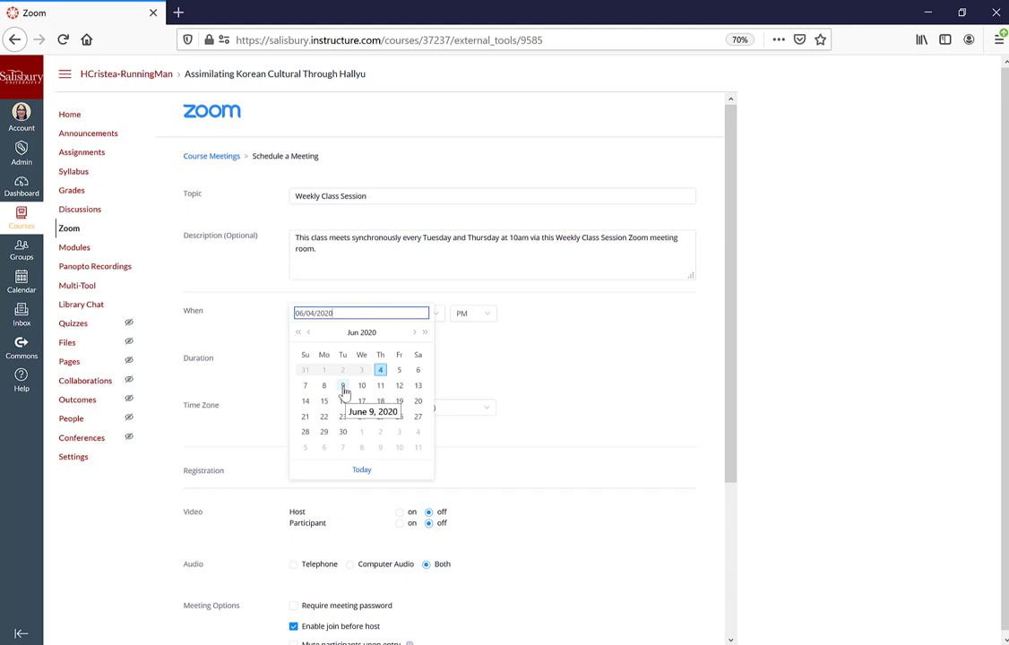
{"action": "left_click", "coordinate": [342, 387]}
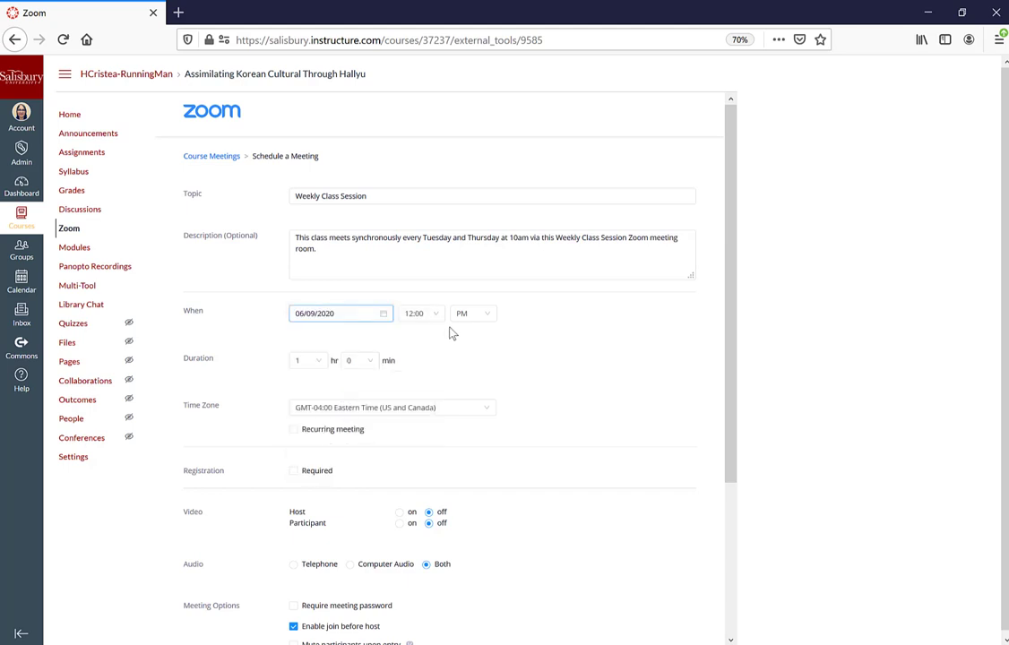
{"action": "left_click", "coordinate": [439, 320]}
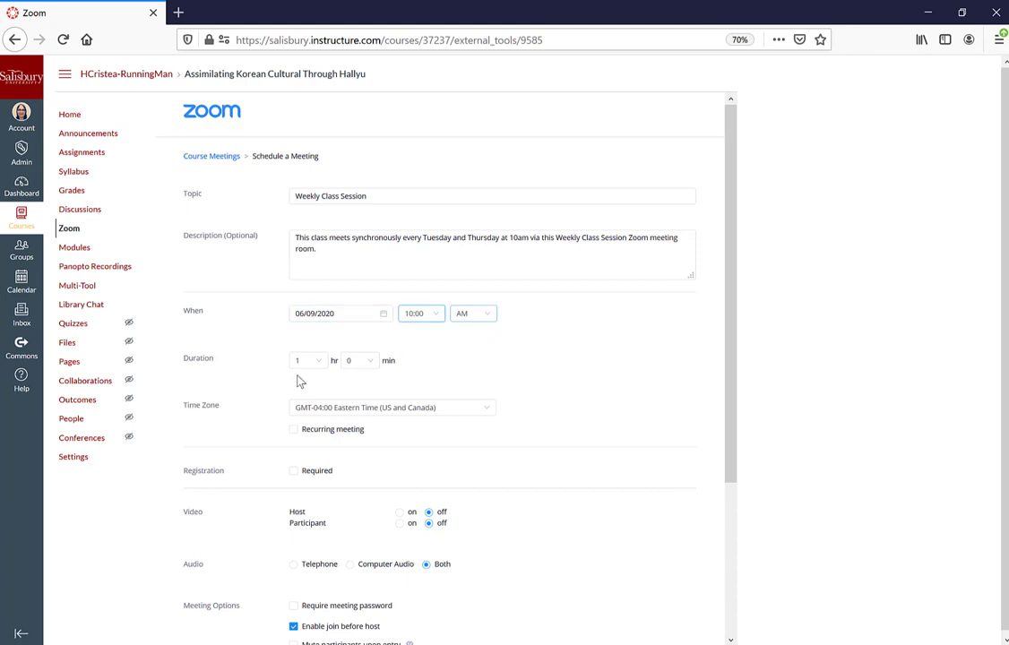
{"action": "left_click", "coordinate": [372, 363]}
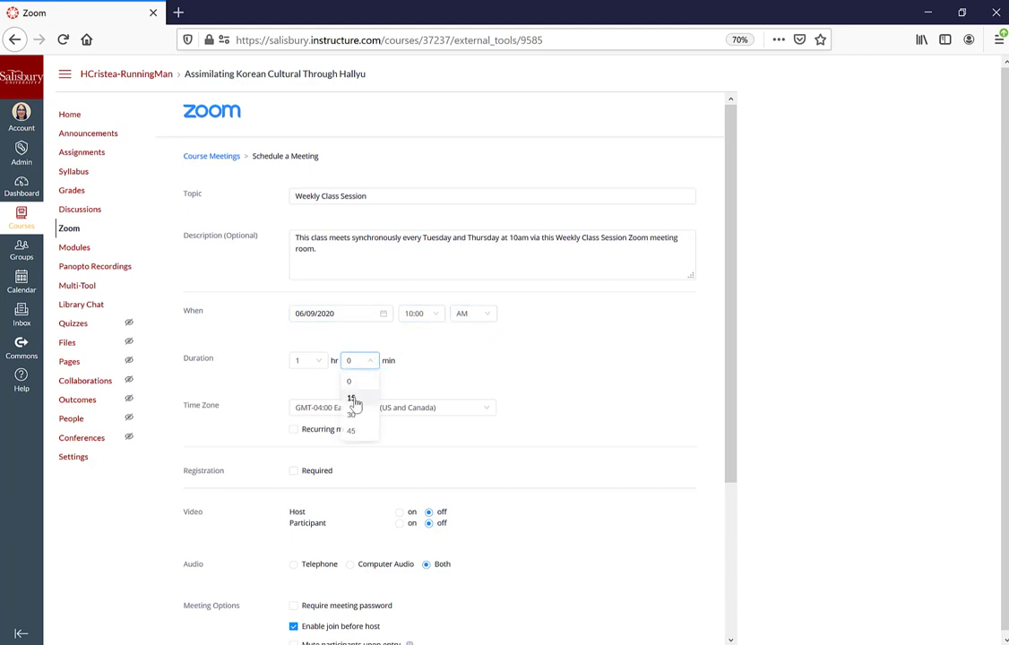
{"action": "left_click", "coordinate": [352, 399]}
Make the meeting recur weekly on Tuesdays, ending July 30, 2020
{"action": "scroll", "coordinate": [516, 397], "scroll_direction": "down", "scroll_amount": 1}
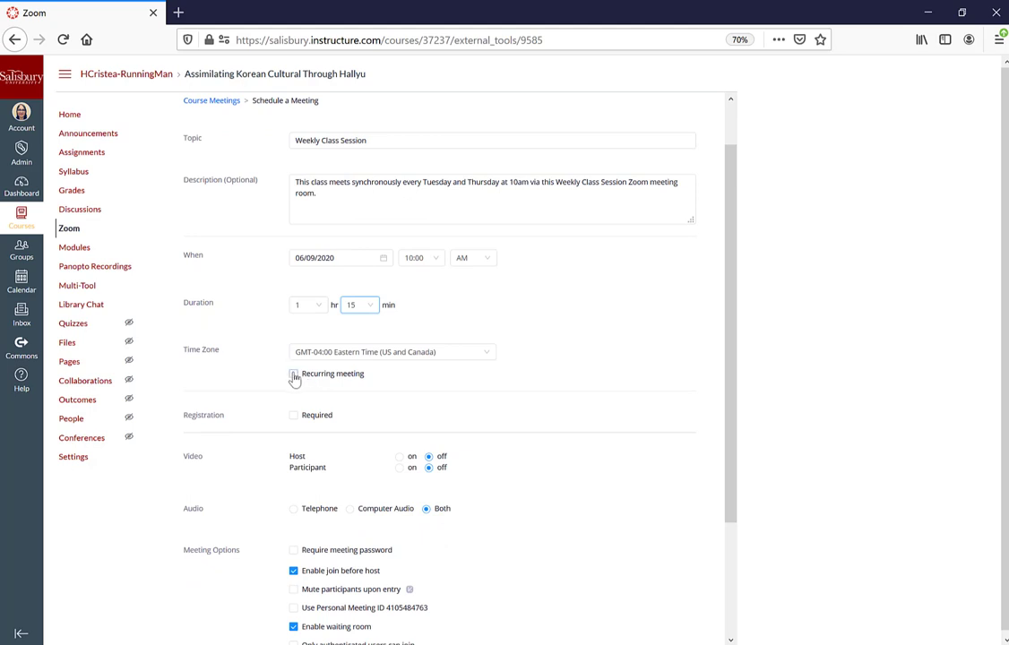
{"action": "left_click", "coordinate": [294, 375]}
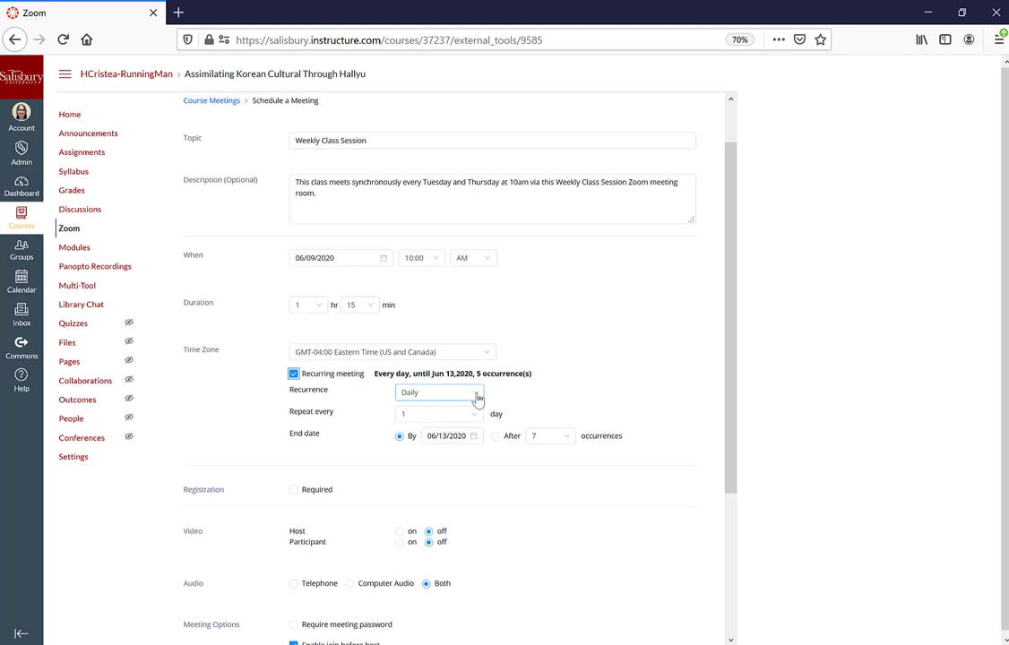
{"action": "left_click", "coordinate": [478, 398]}
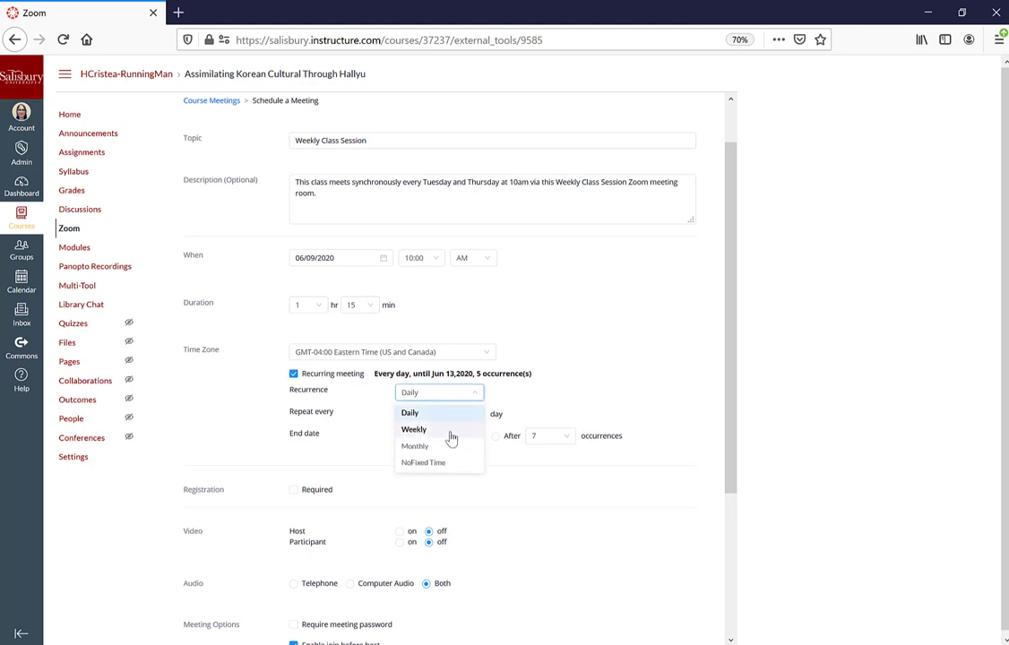
{"action": "left_click", "coordinate": [454, 432]}
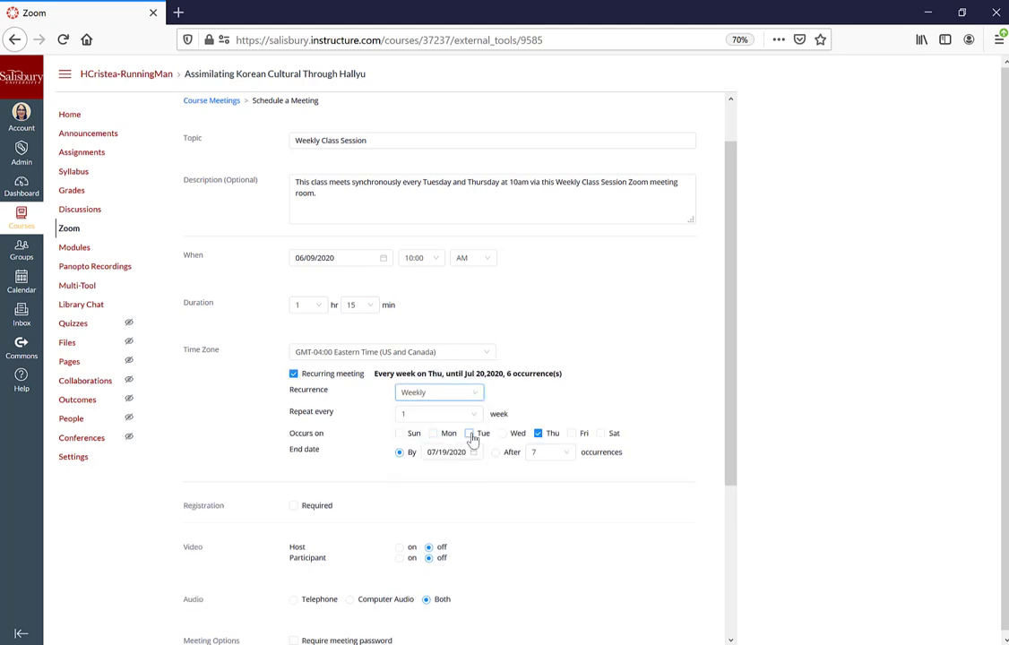
{"action": "left_click", "coordinate": [470, 434]}
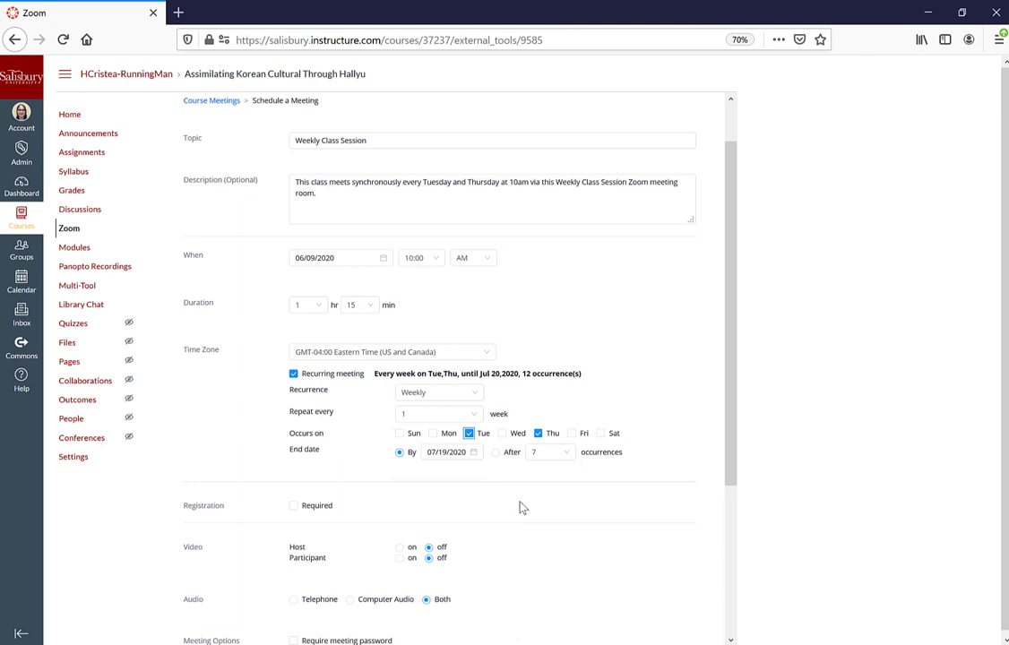
{"action": "left_click", "coordinate": [550, 457]}
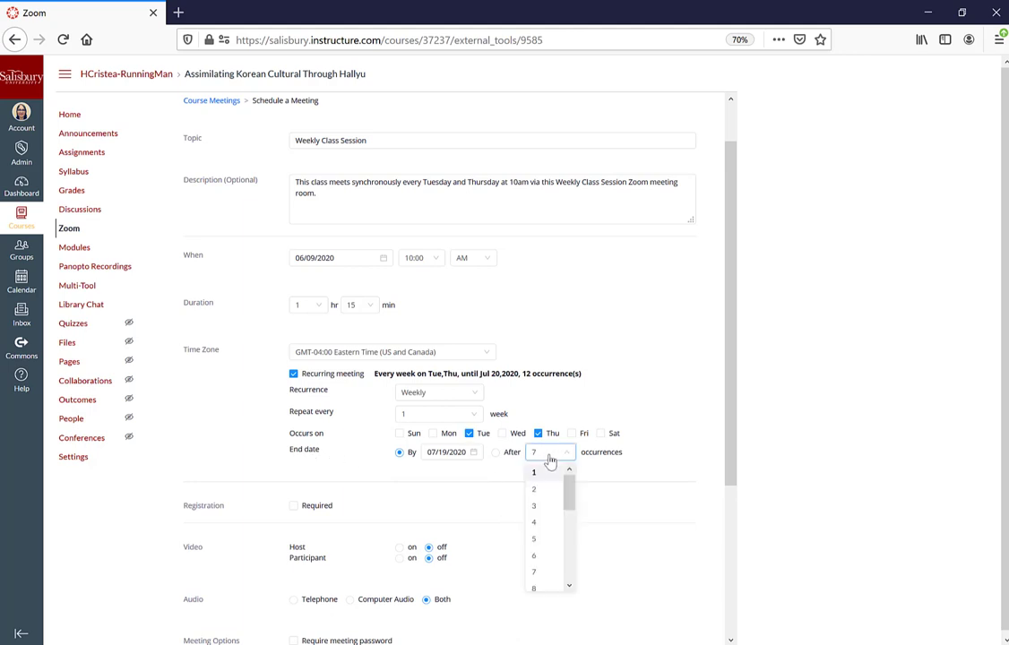
{"action": "left_click", "coordinate": [451, 452]}
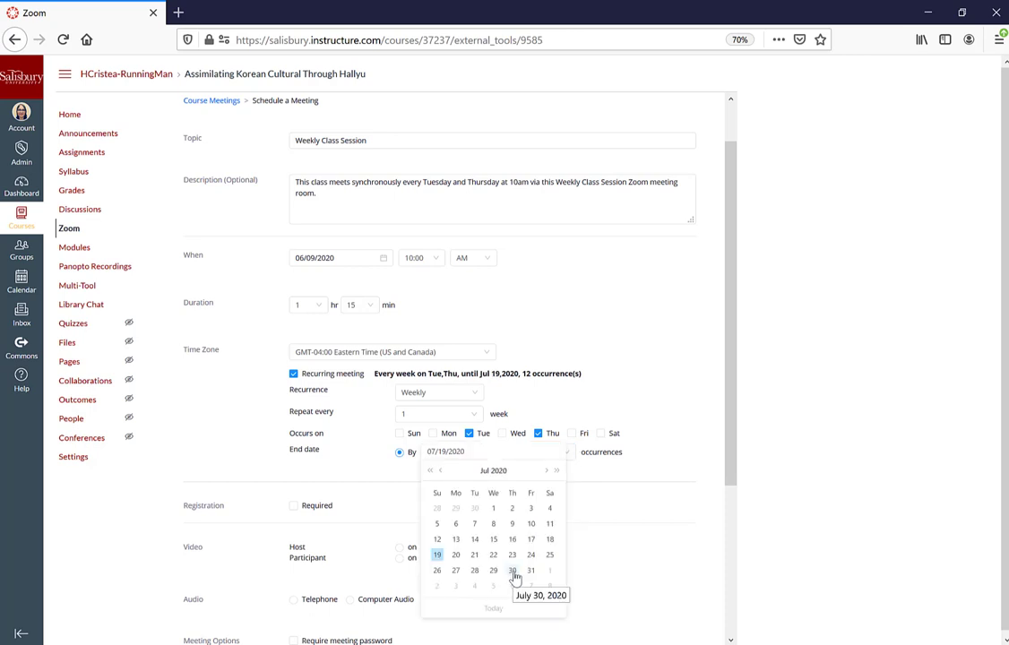
{"action": "left_click", "coordinate": [512, 571]}
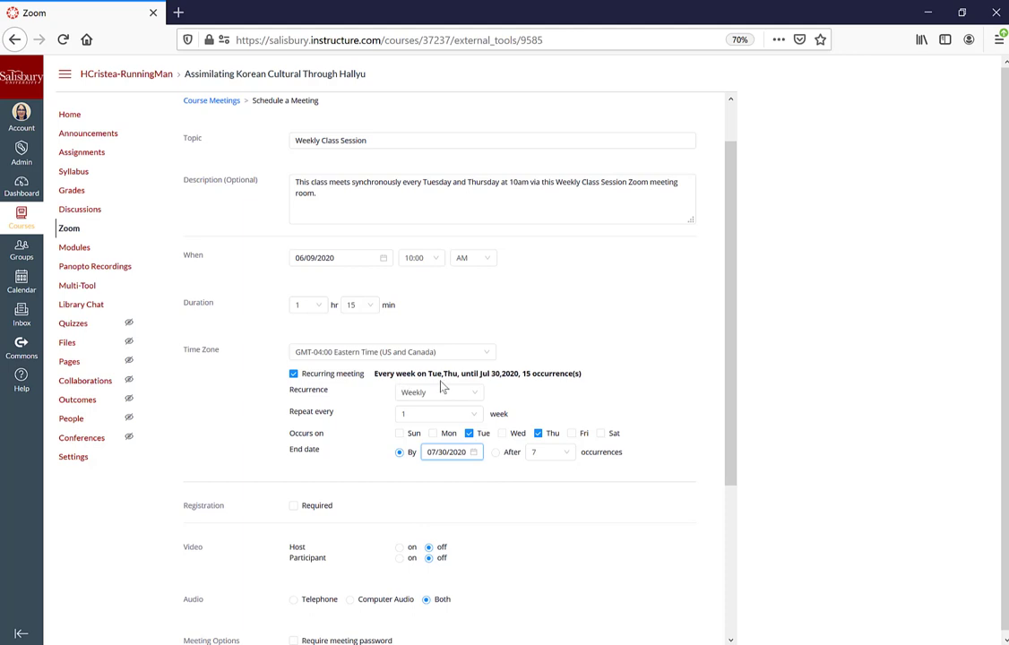
Turn host video on
{"action": "scroll", "coordinate": [548, 389], "scroll_direction": "down", "scroll_amount": 3}
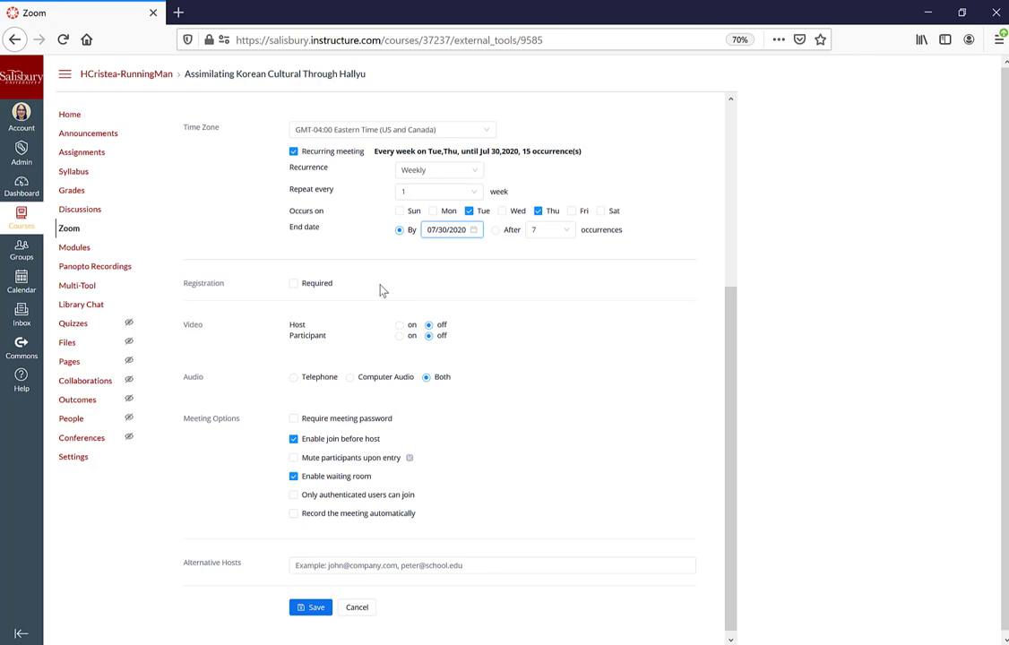
{"action": "scroll", "coordinate": [380, 287], "scroll_direction": "down", "scroll_amount": 1}
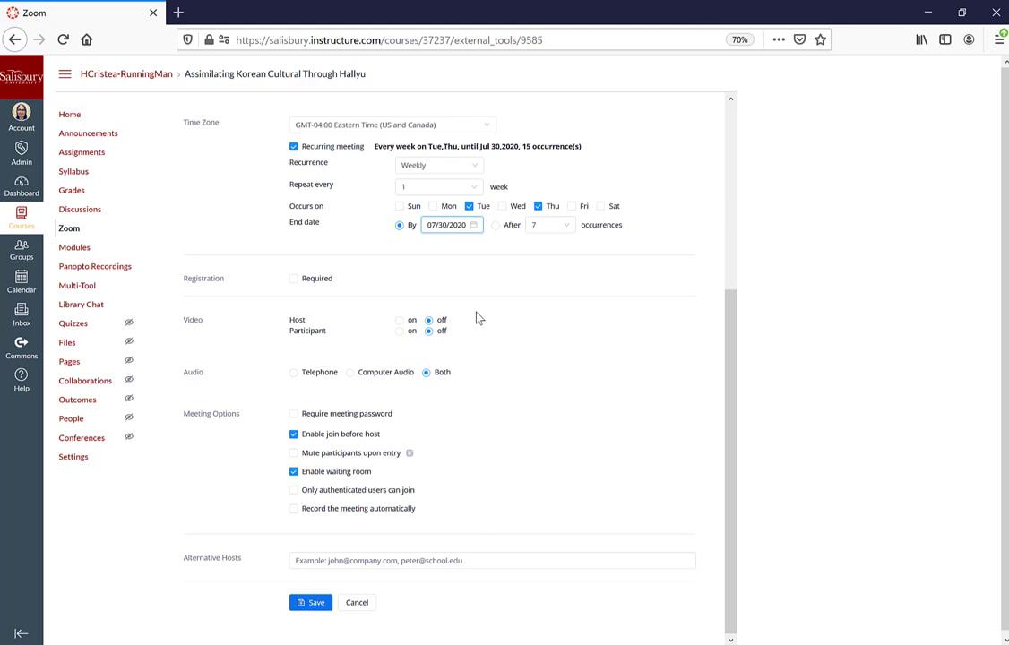
{"action": "left_click", "coordinate": [400, 320]}
Switch participant video on, then back off again
{"action": "left_click", "coordinate": [400, 332]}
{"action": "left_click", "coordinate": [429, 331]}
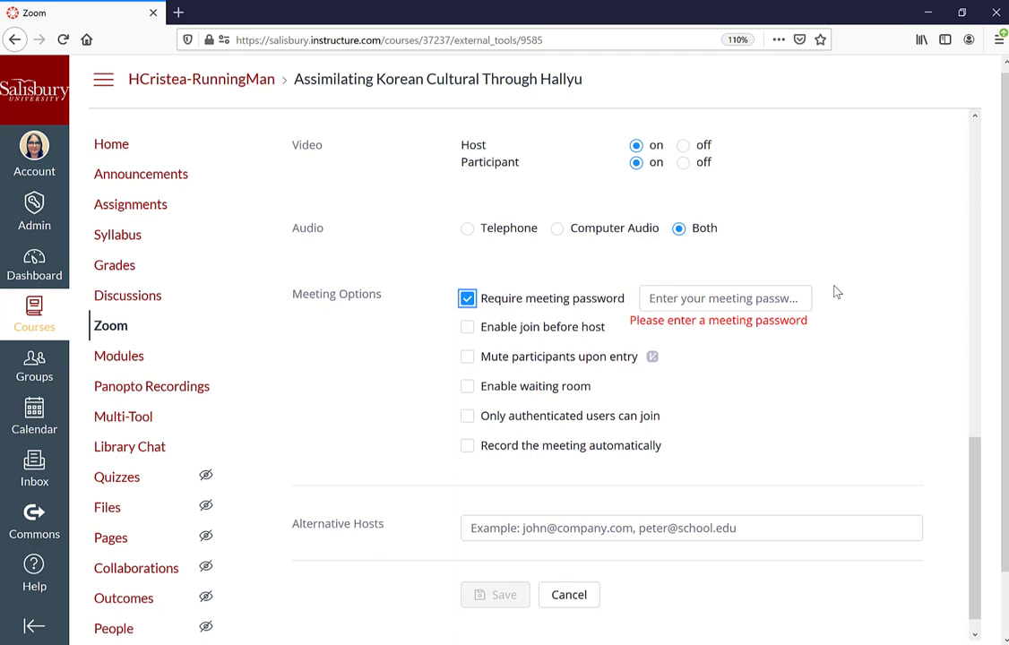
Enter a meeting password in the password field
{"action": "key", "text": "Tab"}
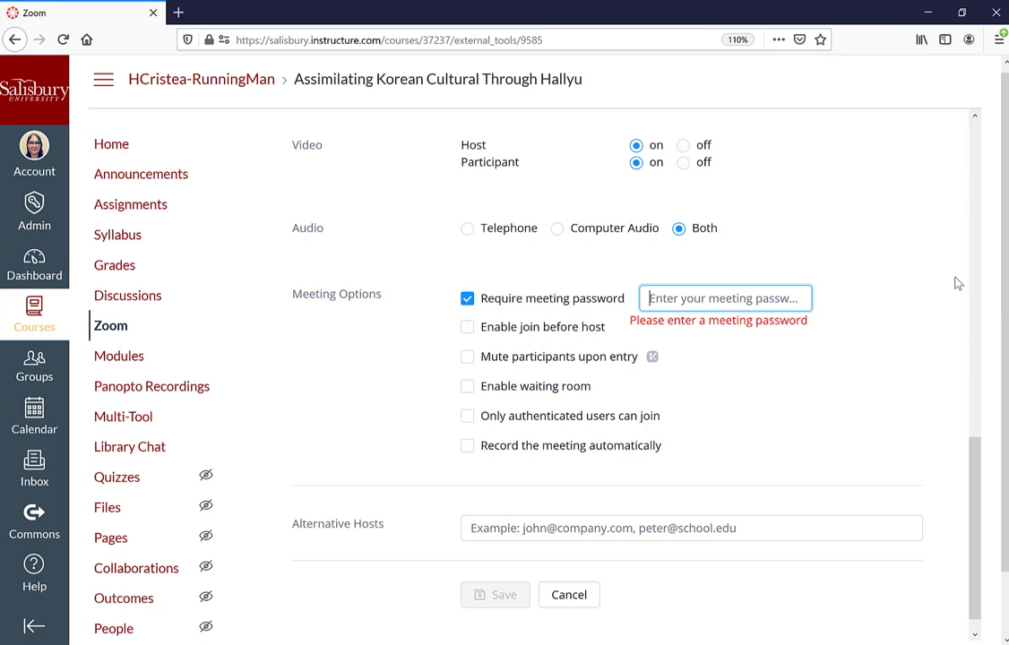
{"action": "key", "text": "Tab"}
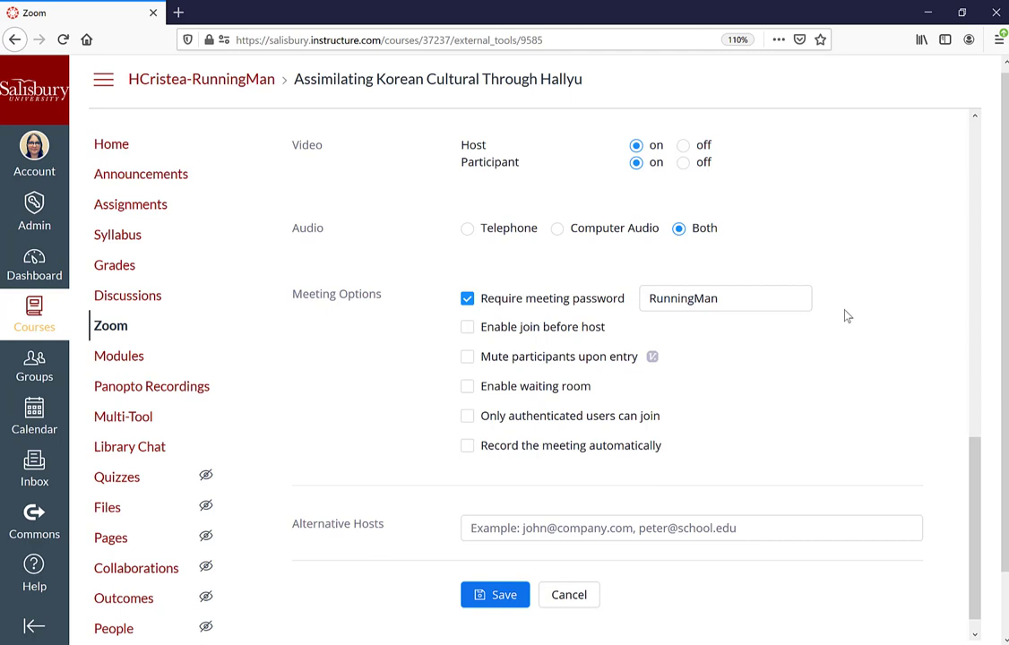
Allow only authenticated users, toggle the waiting room on and off, and enable join before host
{"action": "left_click", "coordinate": [467, 418]}
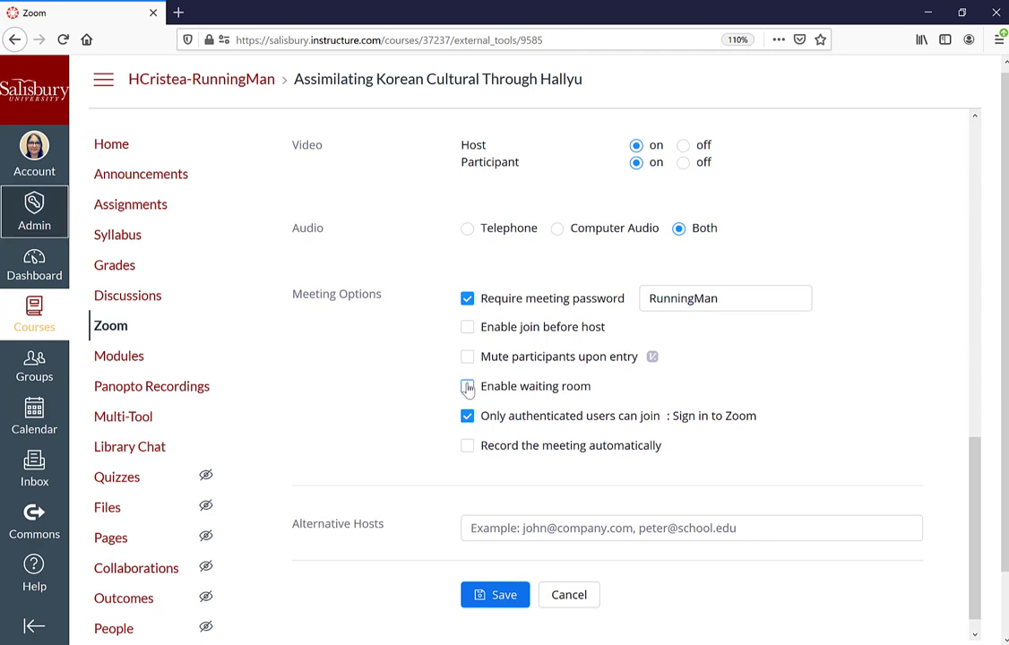
{"action": "left_click", "coordinate": [467, 387]}
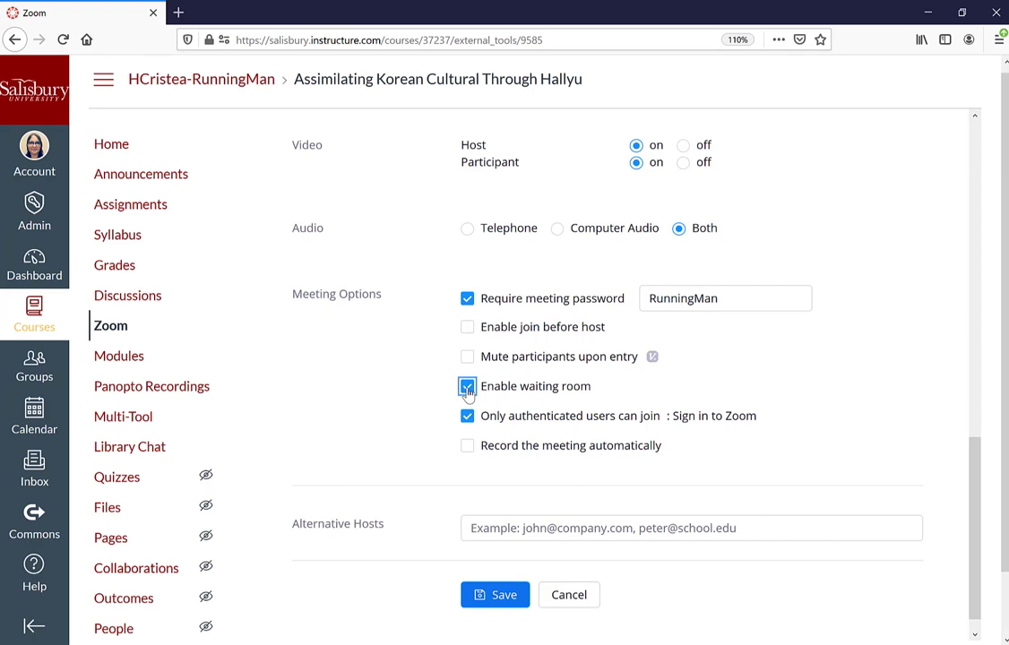
{"action": "left_click", "coordinate": [467, 389]}
{"action": "left_click", "coordinate": [467, 329]}
Enable the waiting room, try muting participants on entry, and record automatically in the cloud
{"action": "left_click", "coordinate": [469, 389]}
{"action": "left_click", "coordinate": [467, 358]}
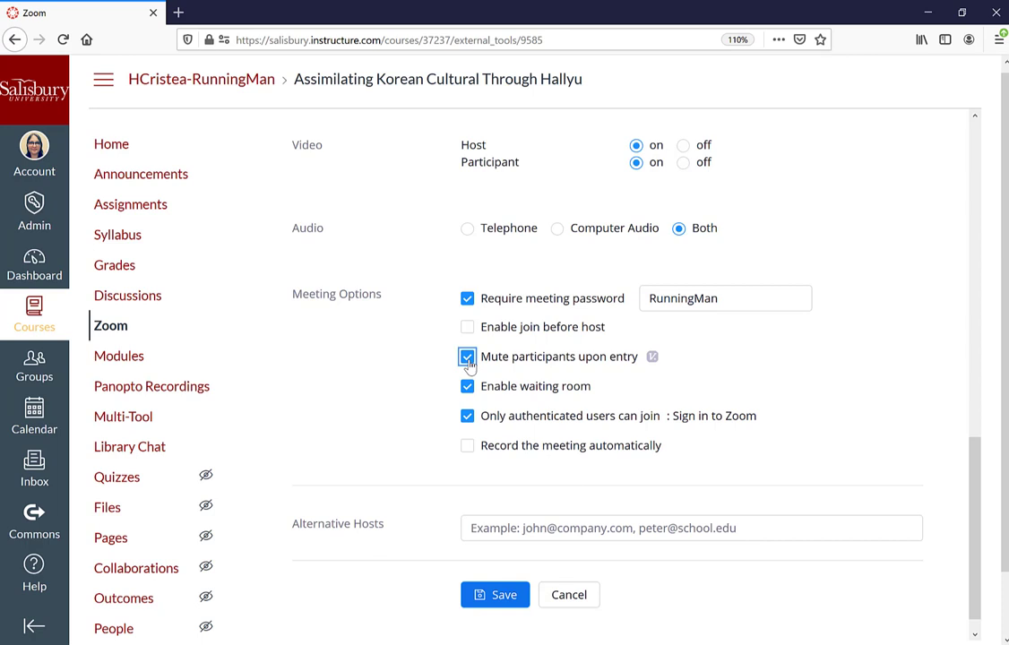
{"action": "left_click", "coordinate": [468, 358]}
{"action": "left_click", "coordinate": [468, 447]}
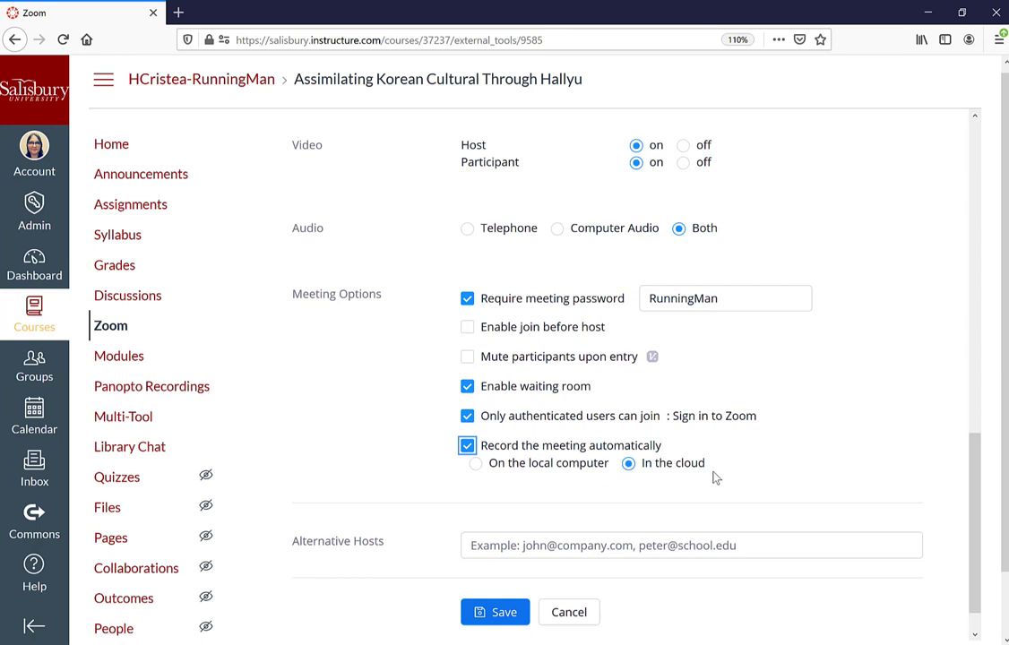
Paste an alternative host into the Alternative Hosts box
{"action": "left_click", "coordinate": [474, 548]}
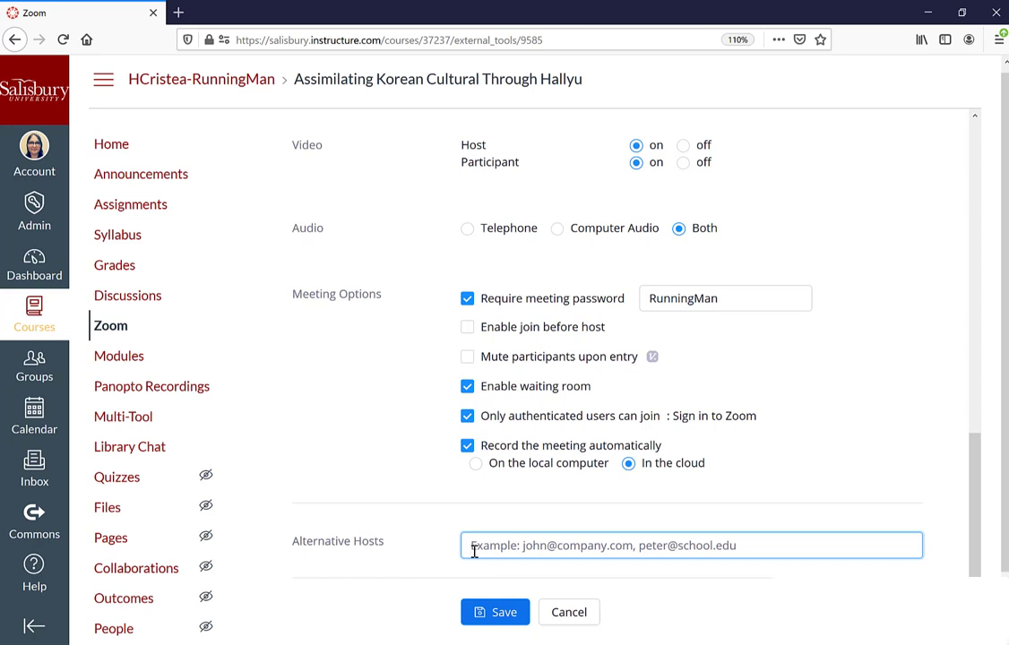
{"action": "key", "text": "ctrl+v"}
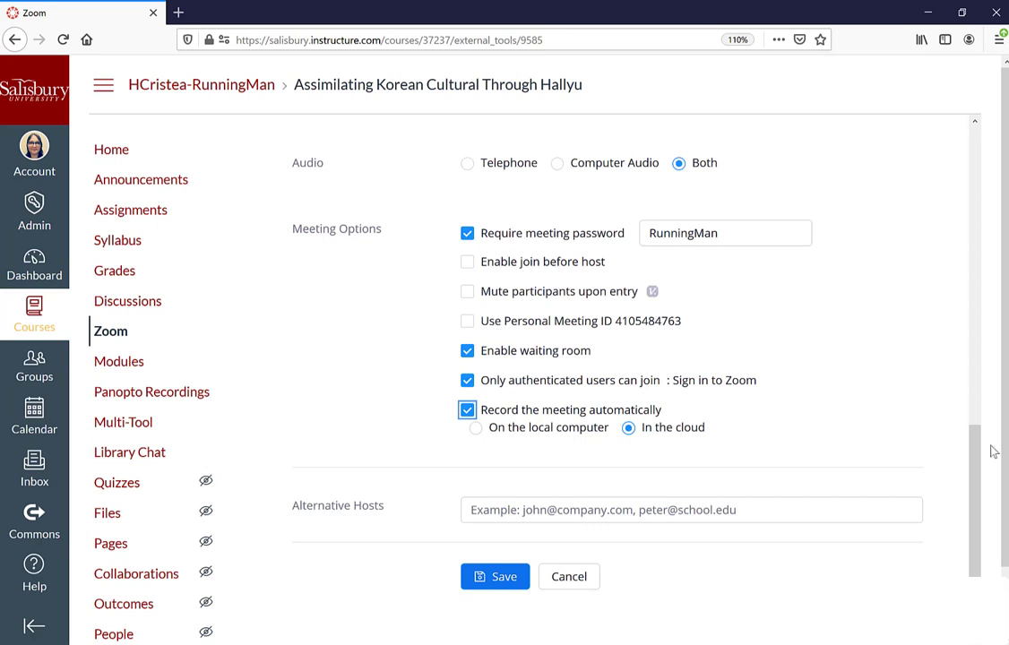
{"action": "left_click", "coordinate": [751, 326]}
Save the meeting and review the Tuesday/Thursday 10:00 AM Weekly Class Session entries in Upcoming Meetings
{"action": "left_click", "coordinate": [493, 581]}
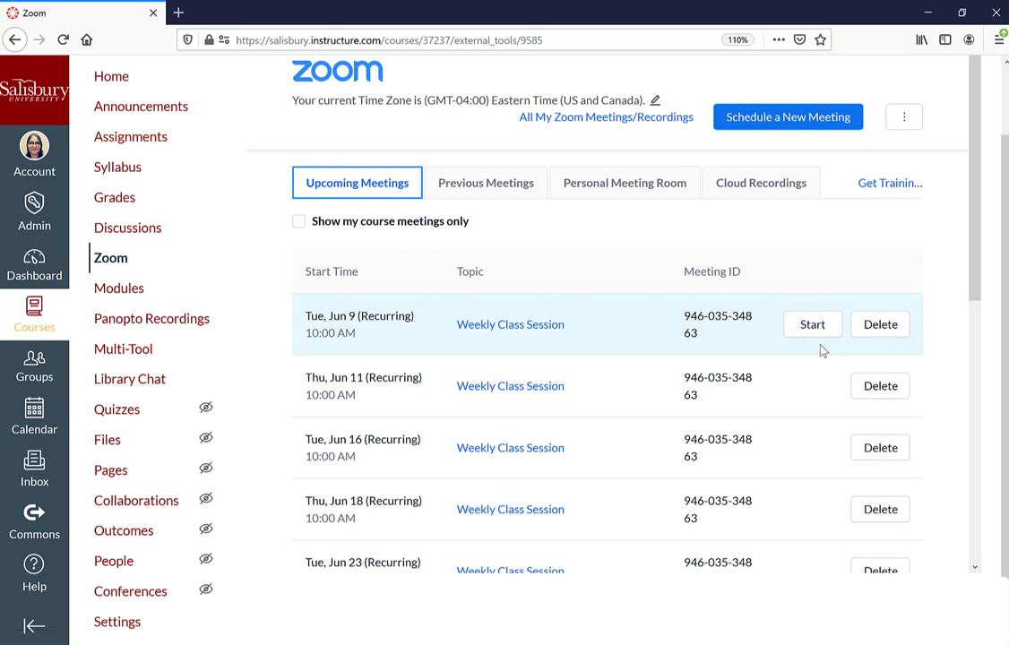
{"action": "scroll", "coordinate": [802, 273], "scroll_direction": "up", "scroll_amount": 2}
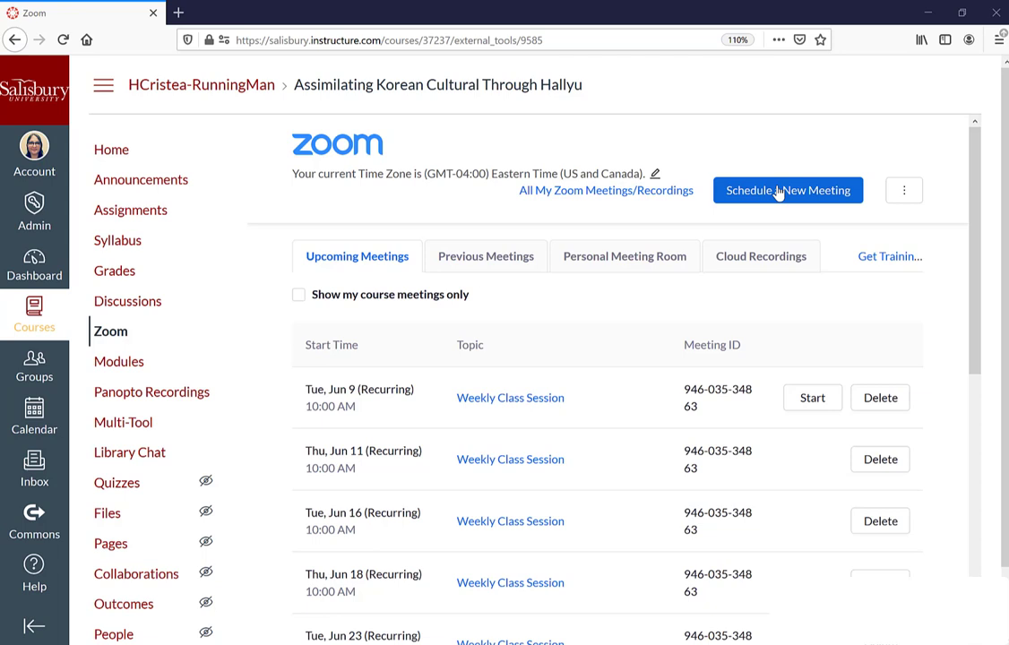
{"action": "scroll", "coordinate": [882, 343], "scroll_direction": "down", "scroll_amount": 2}
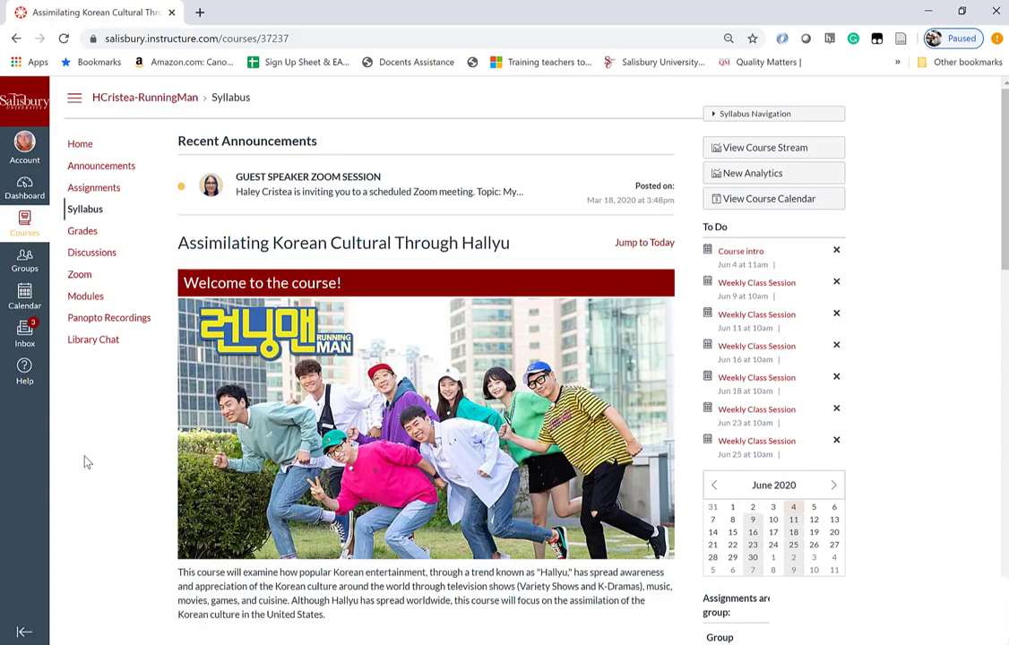
View the Zoom tool's Previous Meetings and Cloud Recordings, then minimize the Chrome window
{"action": "left_click", "coordinate": [80, 275]}
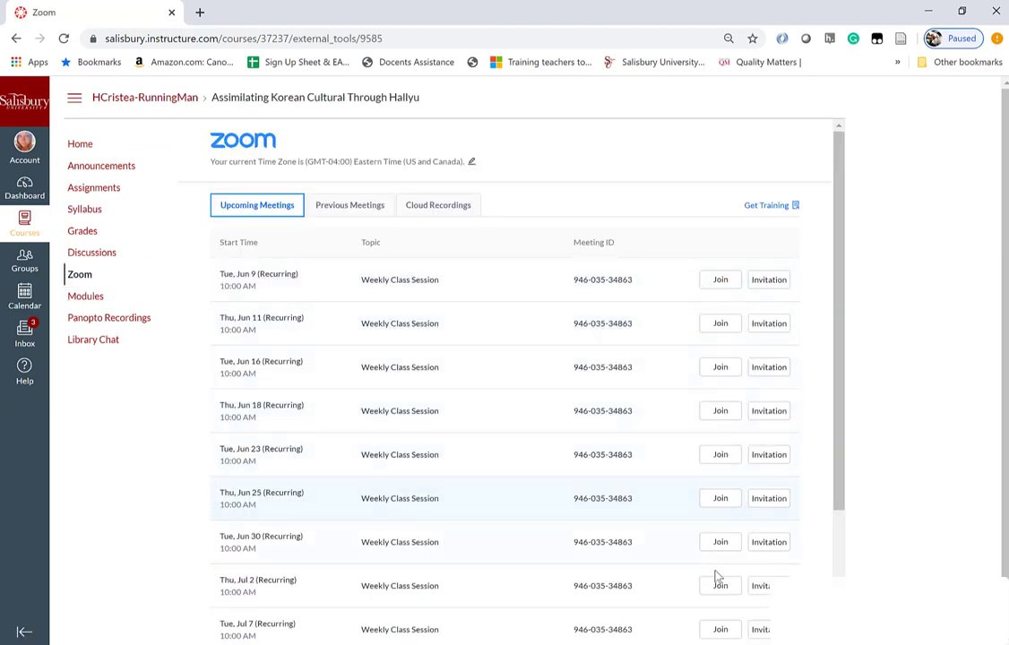
{"action": "left_click", "coordinate": [349, 206]}
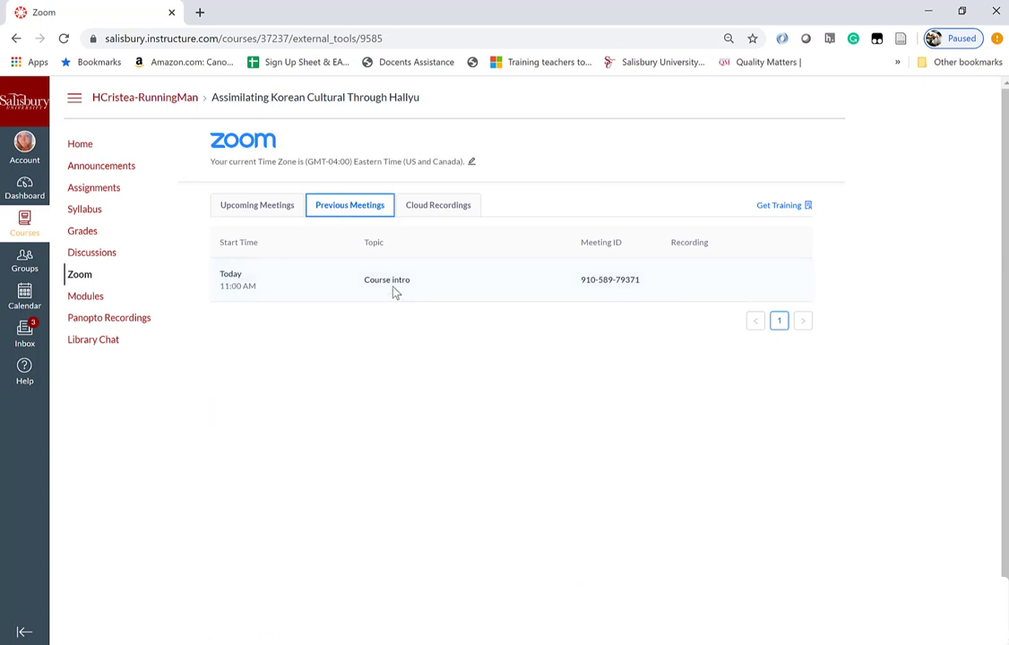
{"action": "left_click", "coordinate": [460, 211]}
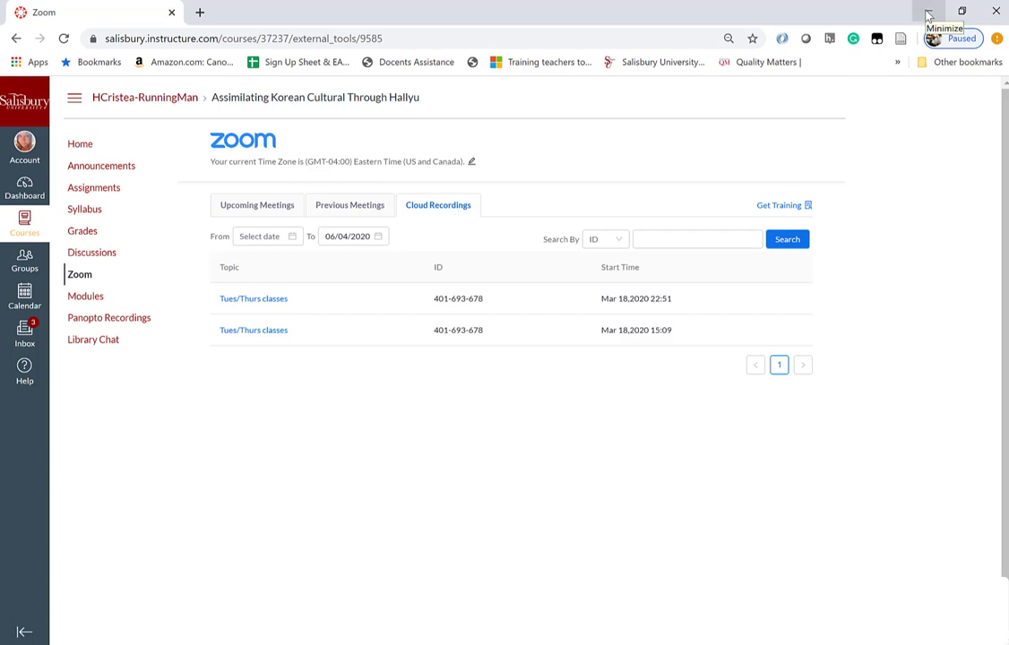
{"action": "left_click", "coordinate": [928, 12]}
Switch off publishing for the first and third Tues/Thurs class recordings in Cloud Recordings
{"action": "left_click", "coordinate": [761, 186]}
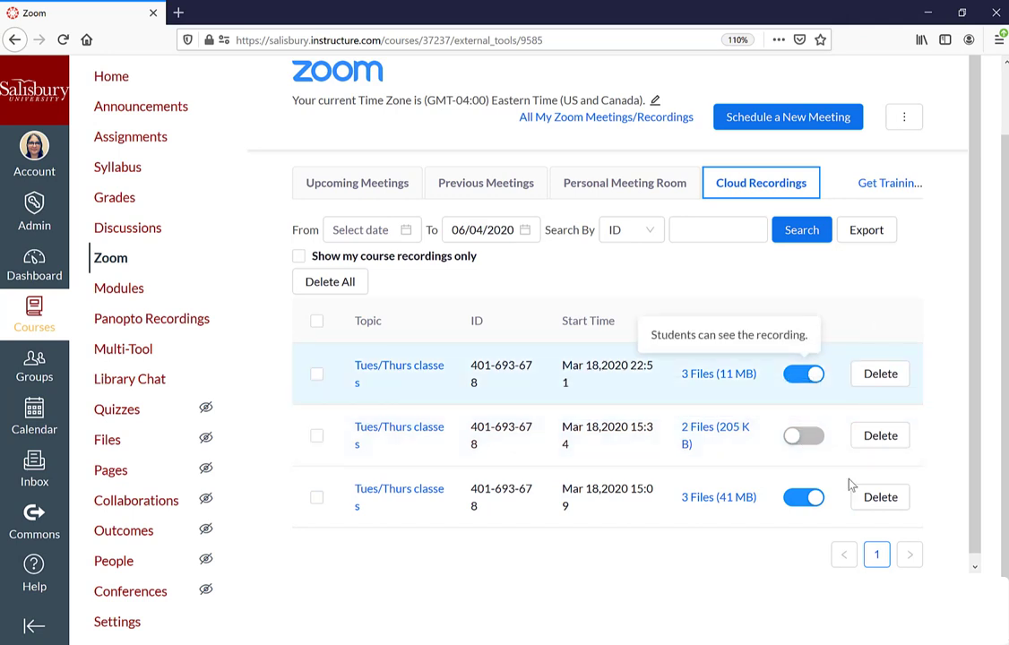
{"action": "left_click", "coordinate": [803, 498]}
{"action": "left_click", "coordinate": [803, 374]}
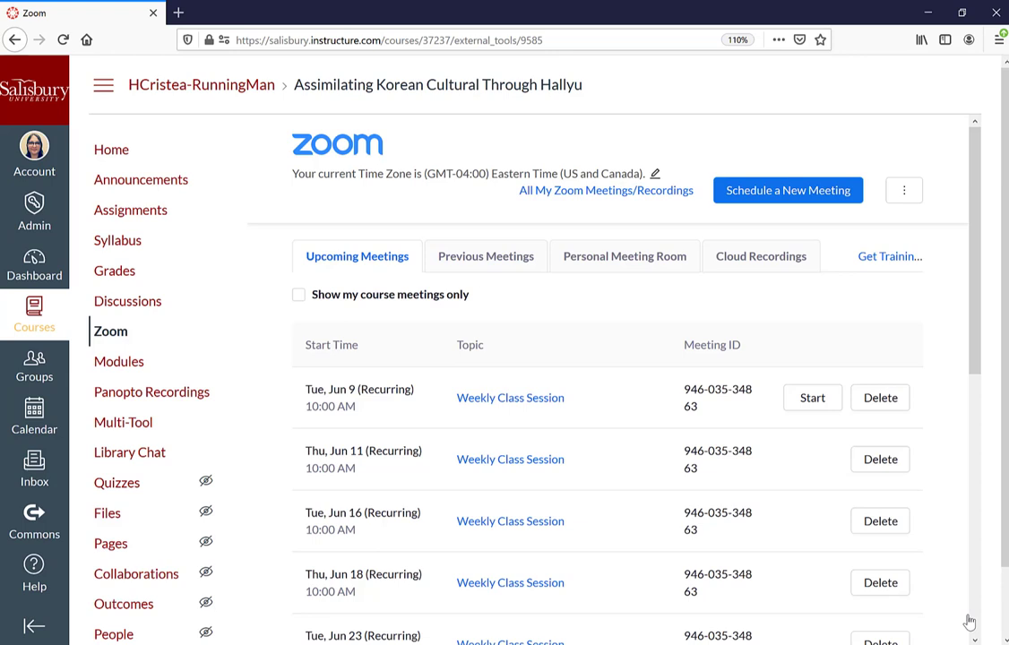
Start the Tue, Jun 9 Weekly Class Session meeting and open it in the Zoom app
{"action": "left_click", "coordinate": [806, 405]}
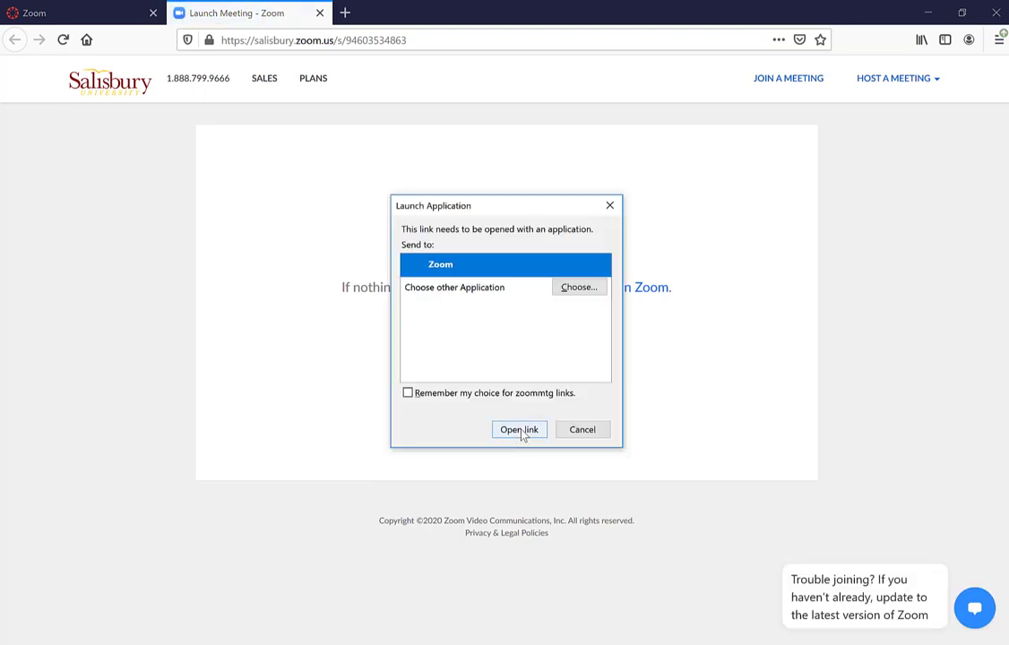
{"action": "left_click", "coordinate": [519, 430]}
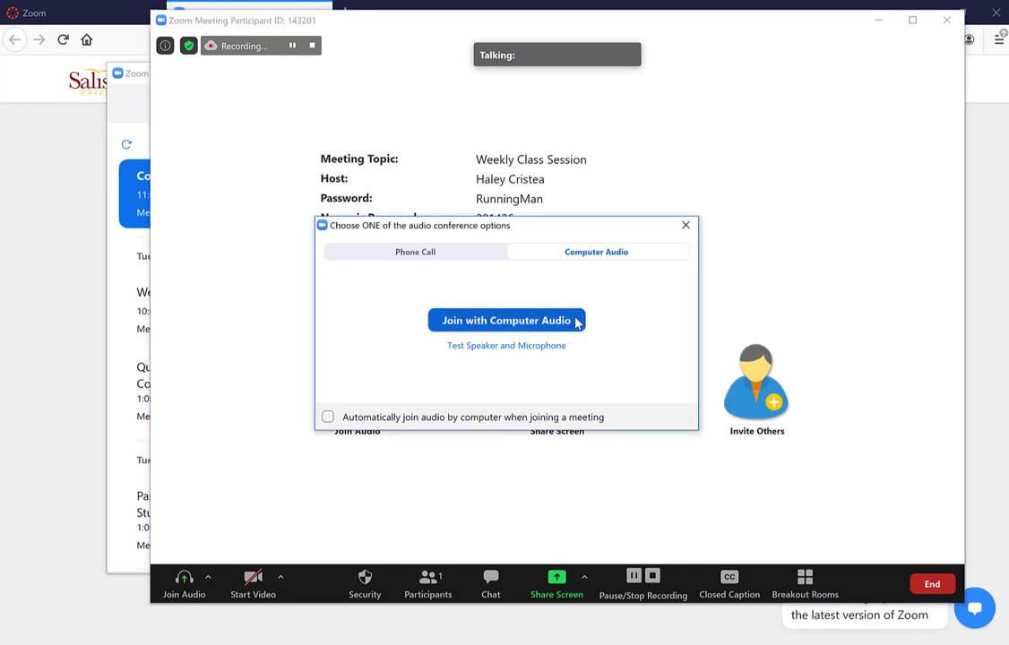
Join the meeting's audio using computer audio
{"action": "left_click", "coordinate": [577, 321]}
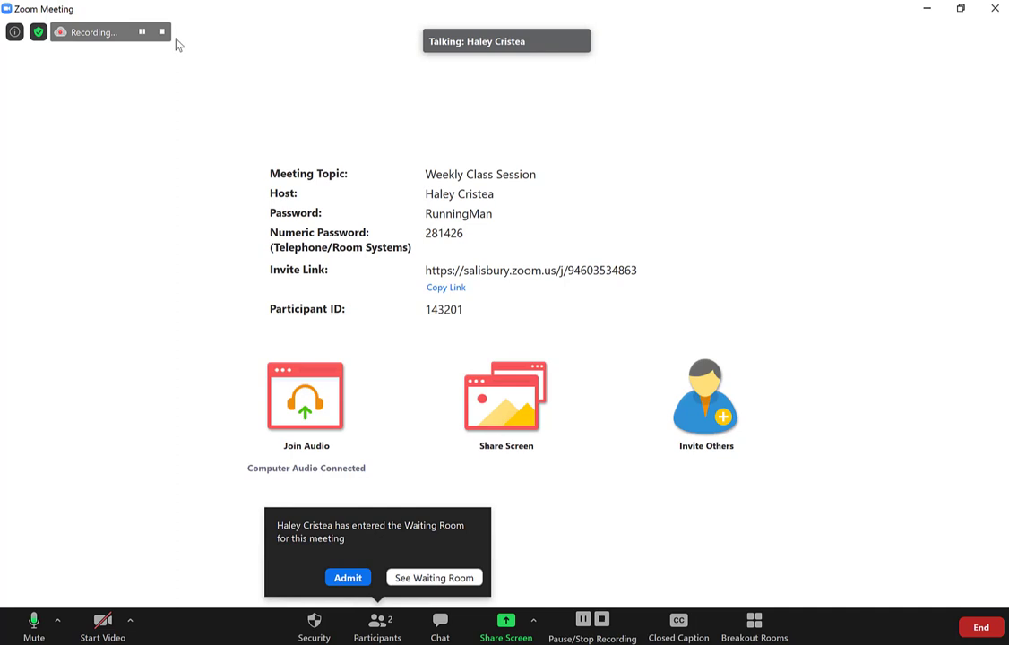
{"action": "left_click", "coordinate": [142, 34]}
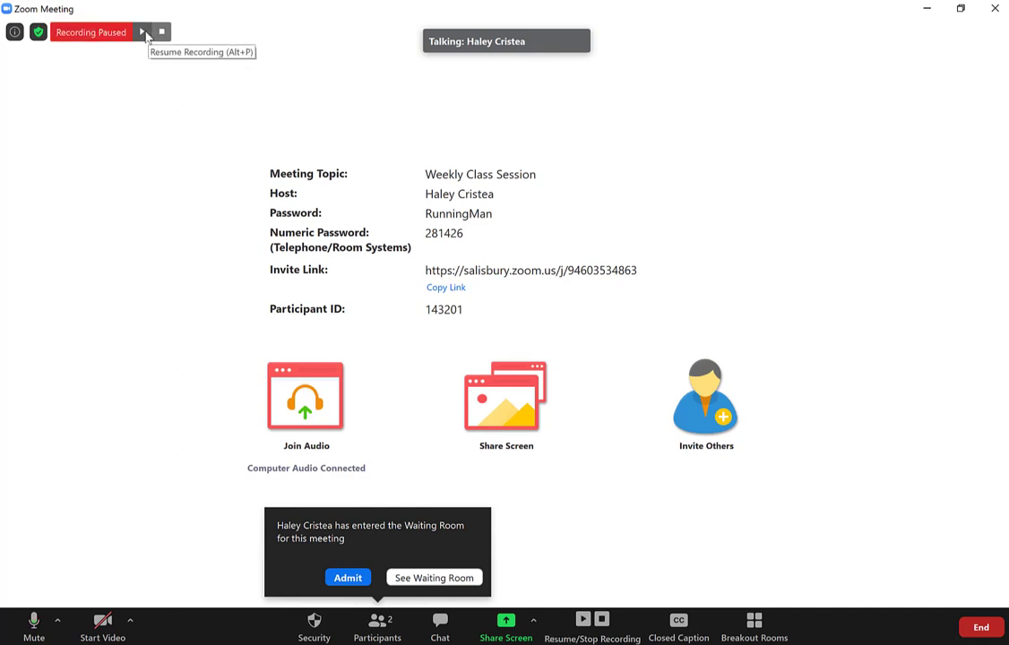
{"action": "left_click", "coordinate": [141, 32]}
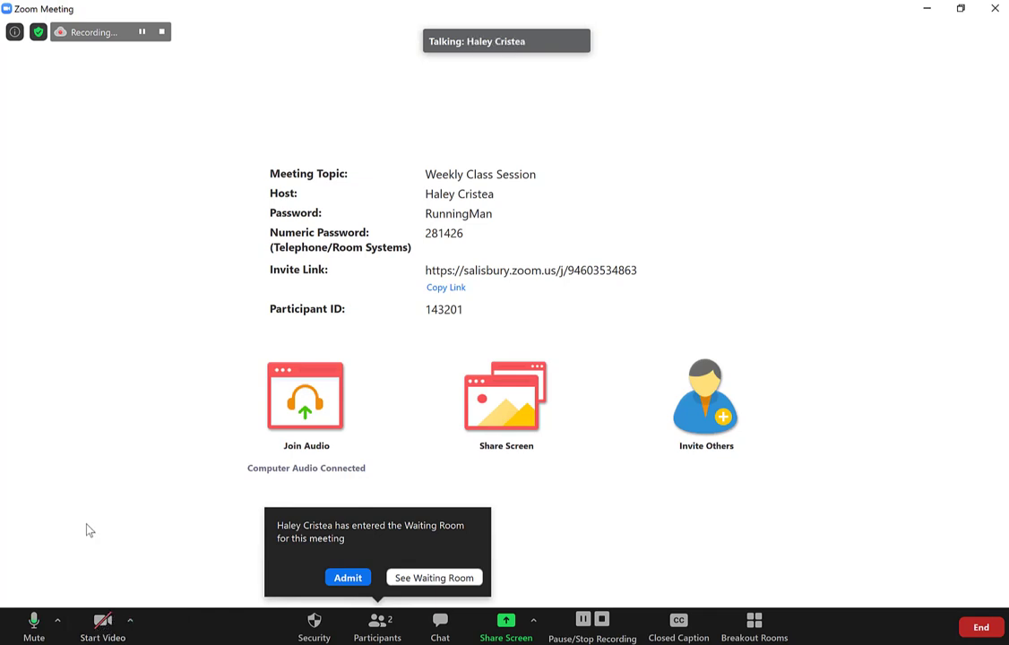
{"action": "left_click", "coordinate": [109, 633]}
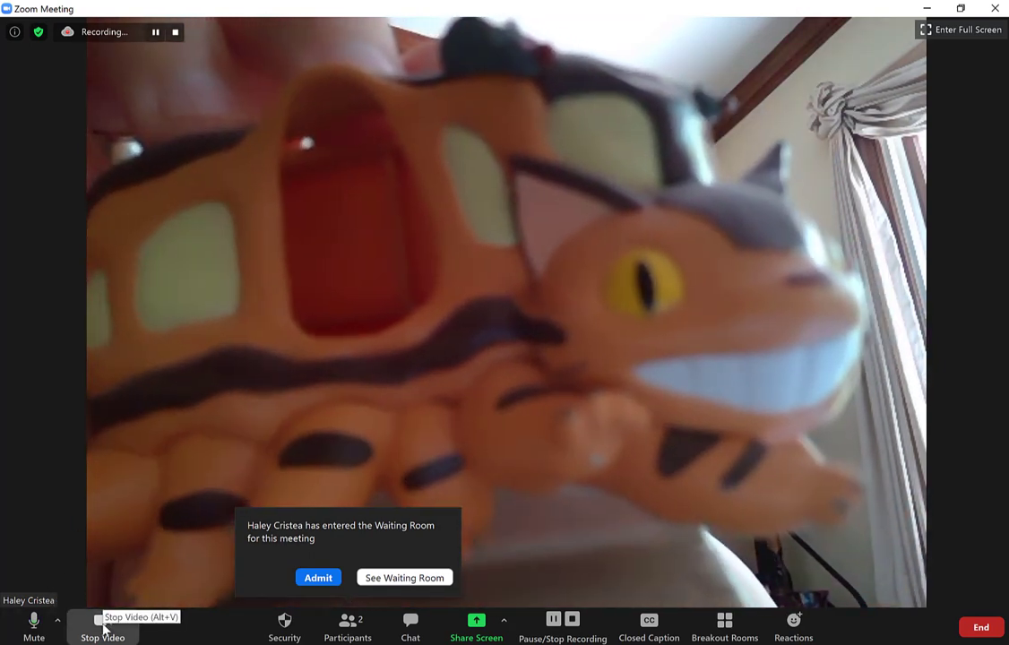
{"action": "left_click", "coordinate": [101, 626]}
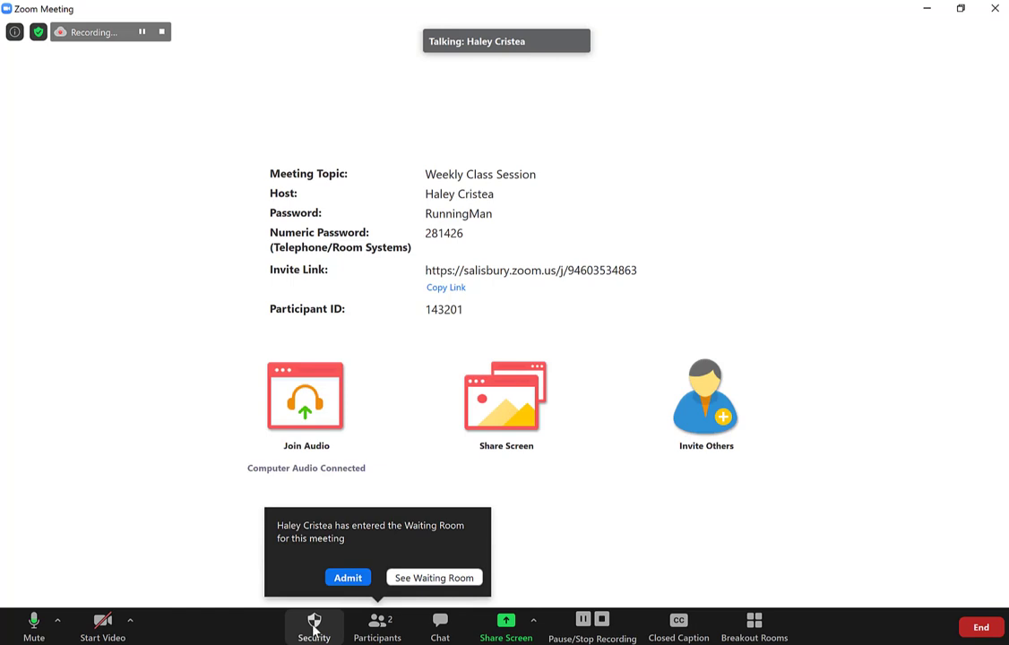
Review the Security menu options, then show the Participants list with one person waiting
{"action": "left_click", "coordinate": [314, 625]}
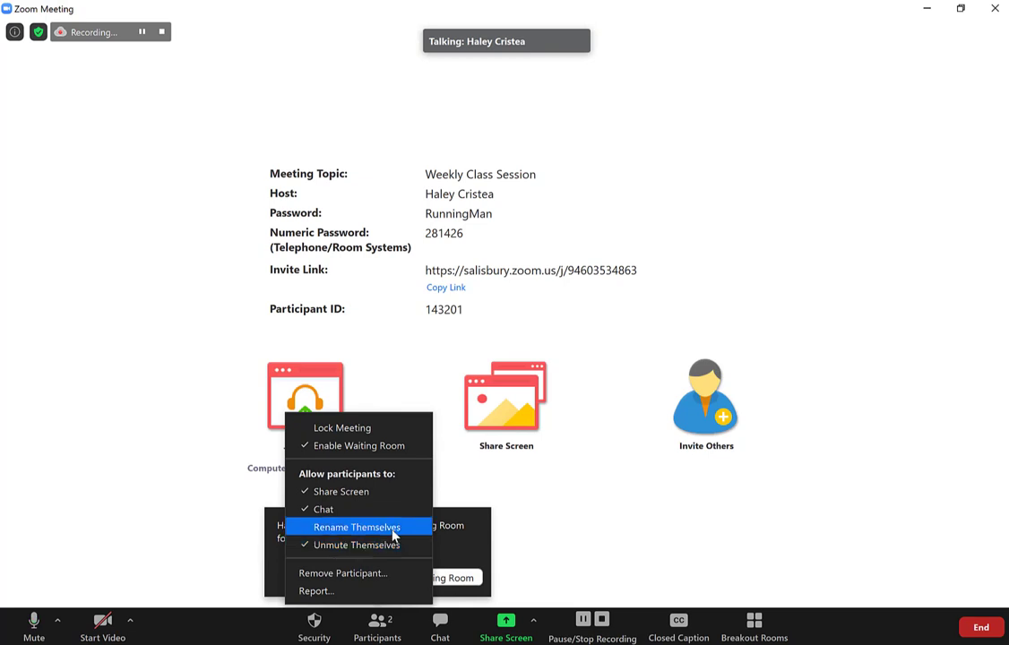
{"action": "left_click", "coordinate": [363, 492]}
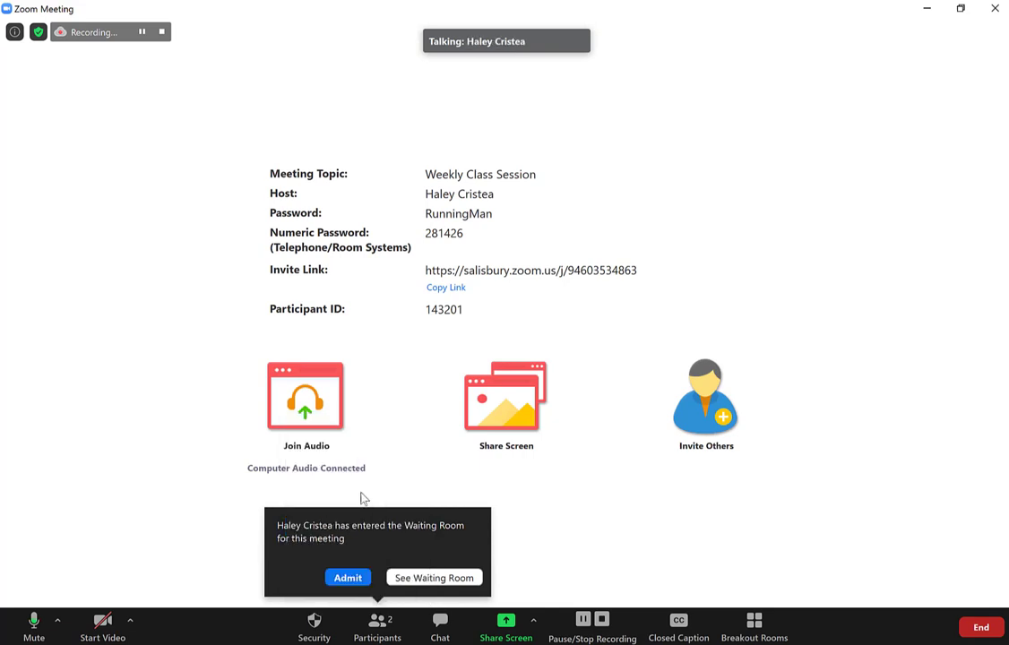
{"action": "left_click", "coordinate": [317, 629]}
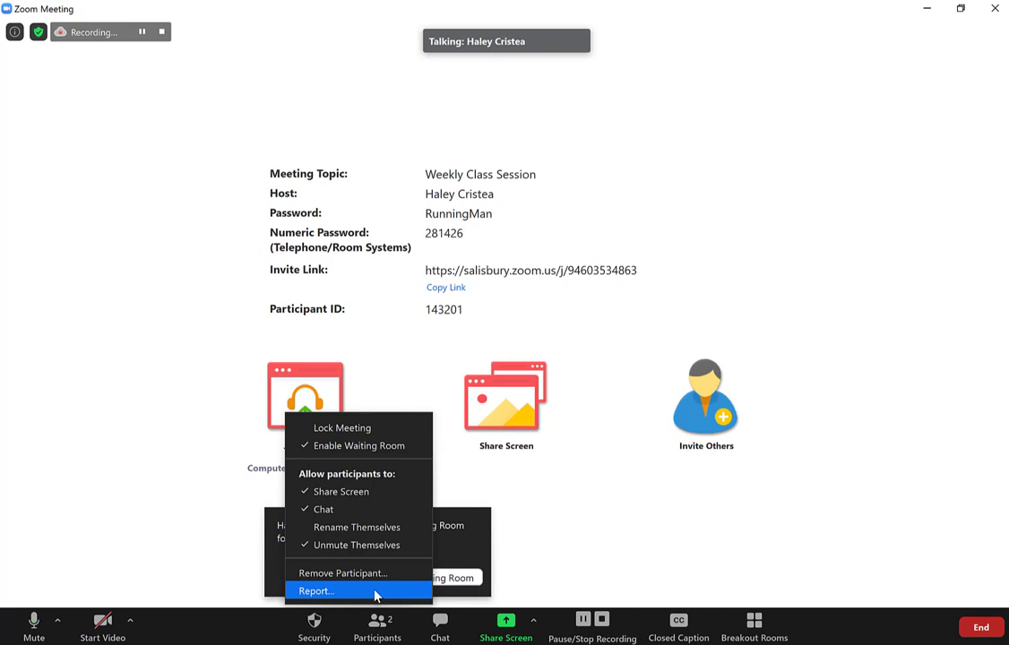
{"action": "left_click", "coordinate": [380, 626]}
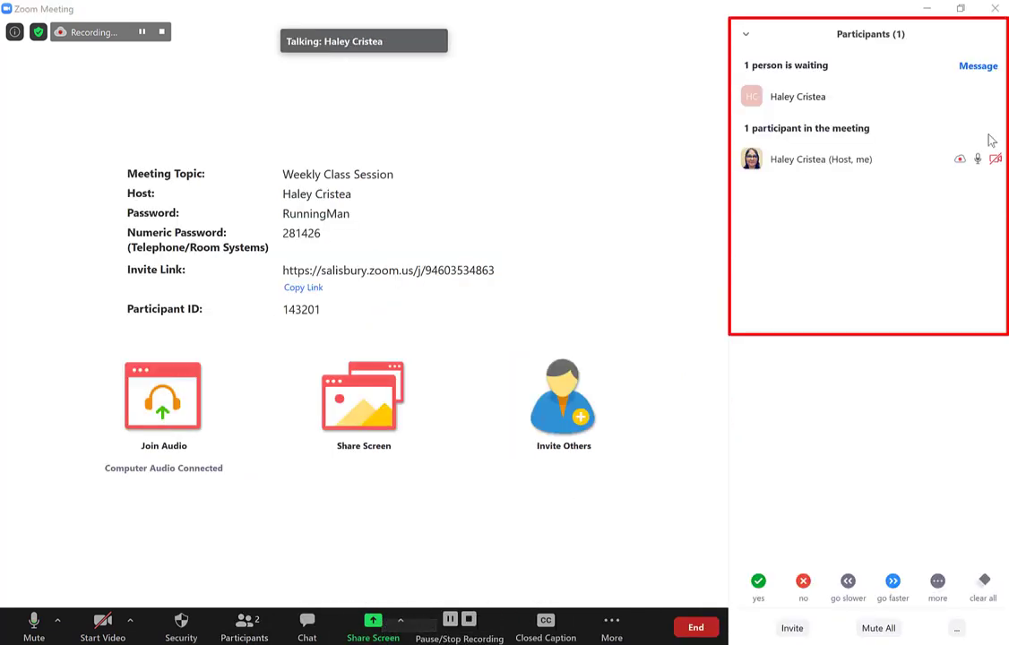
Admit the waiting attendee, then view and dismiss their More actions list
{"action": "mouse_move", "coordinate": [762, 99]}
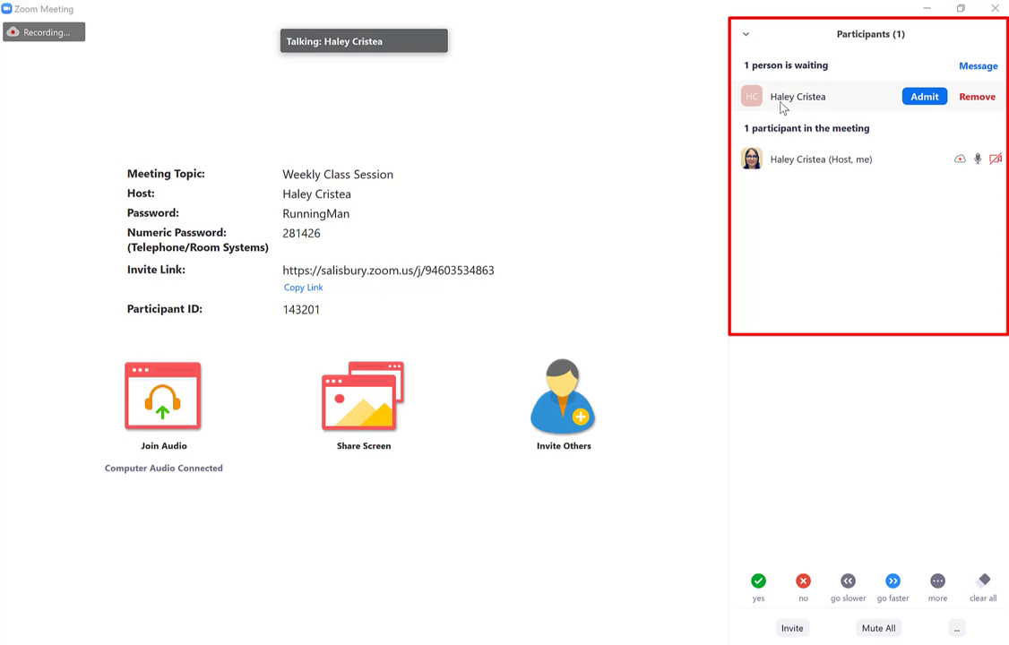
{"action": "left_click", "coordinate": [924, 98]}
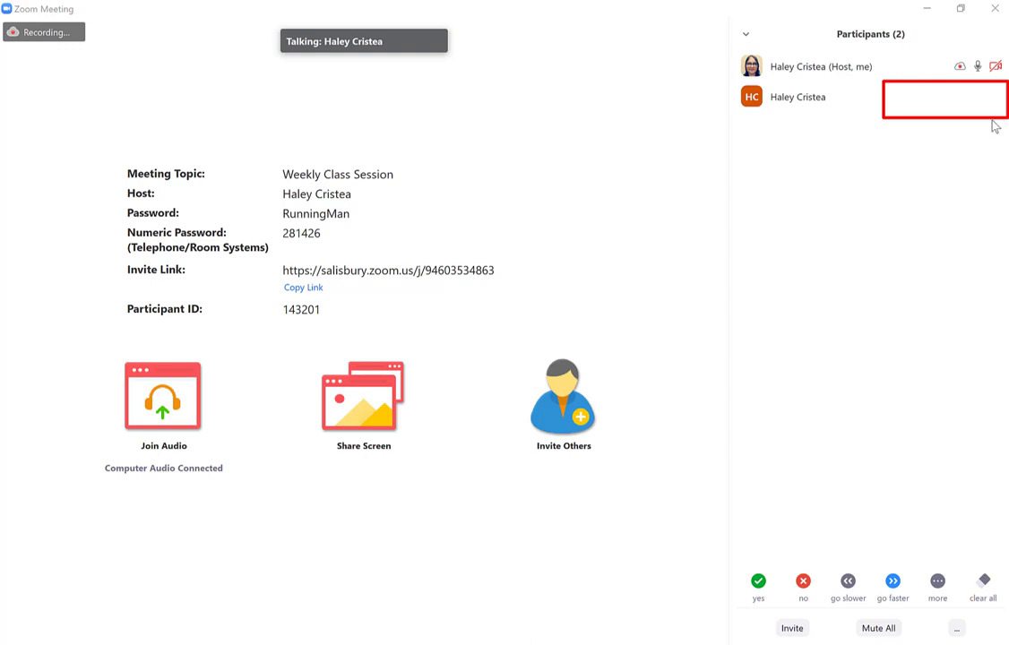
{"action": "mouse_move", "coordinate": [901, 105]}
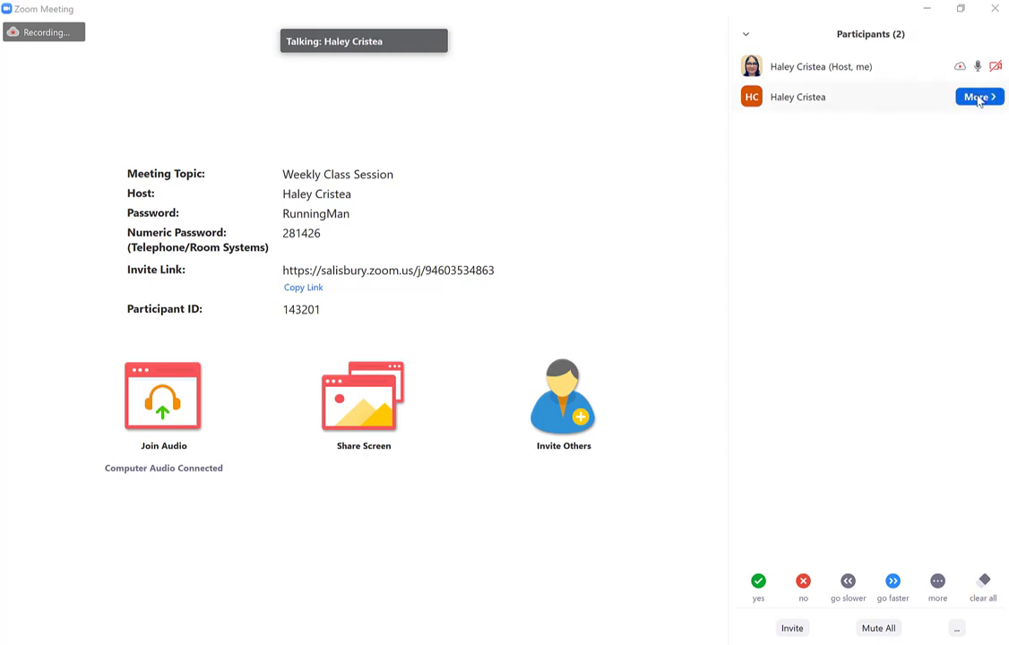
{"action": "left_click", "coordinate": [979, 99]}
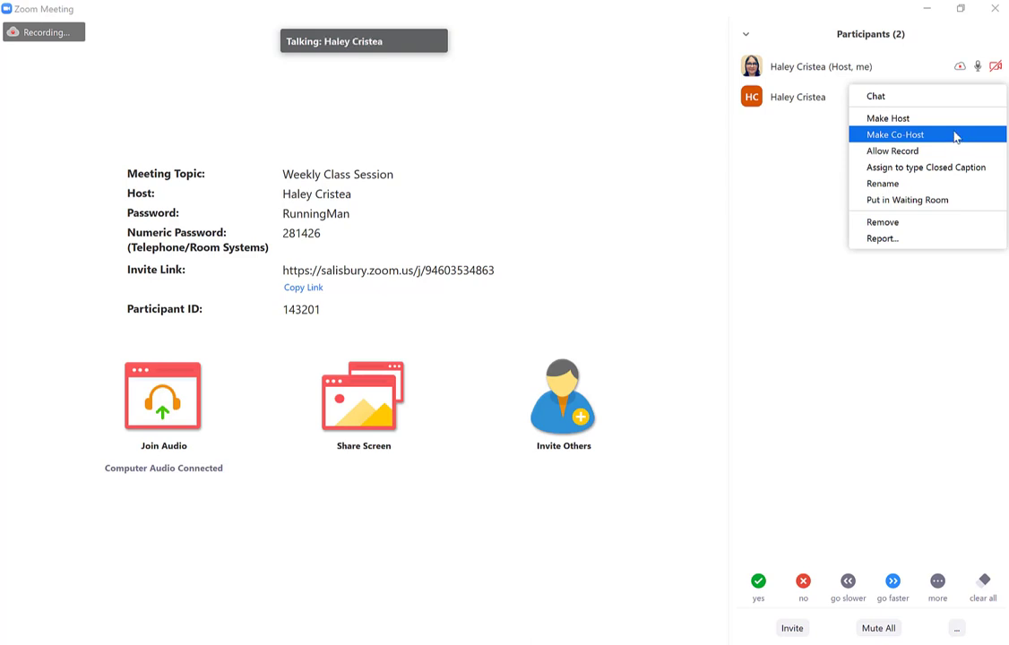
{"action": "left_click", "coordinate": [915, 98]}
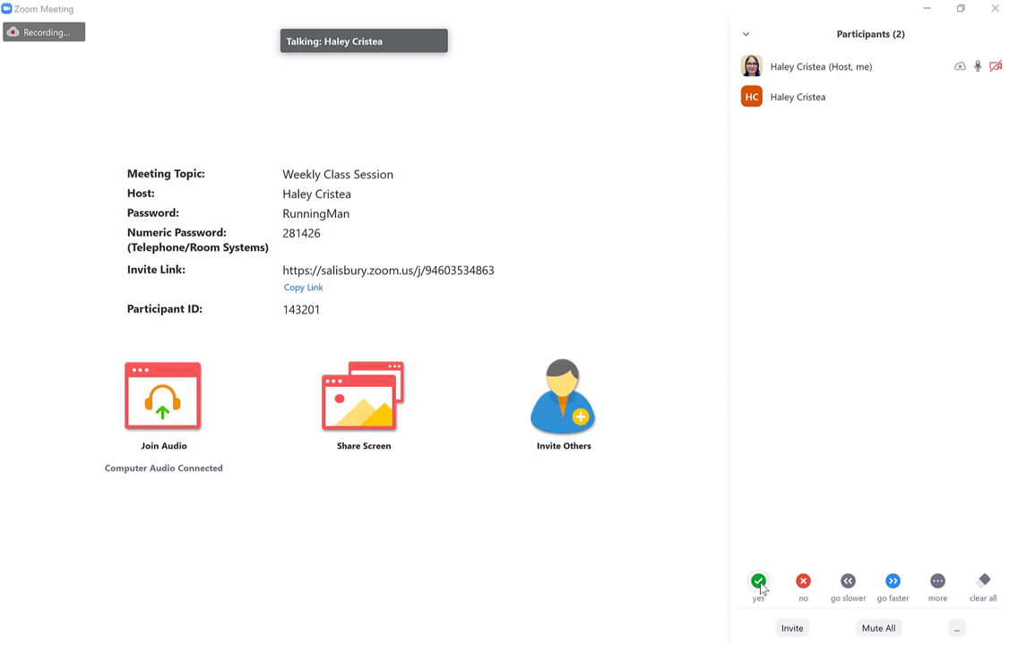
{"action": "left_click", "coordinate": [759, 582]}
{"action": "left_click", "coordinate": [804, 582]}
{"action": "left_click", "coordinate": [848, 583]}
{"action": "left_click", "coordinate": [891, 582]}
{"action": "left_click", "coordinate": [938, 583]}
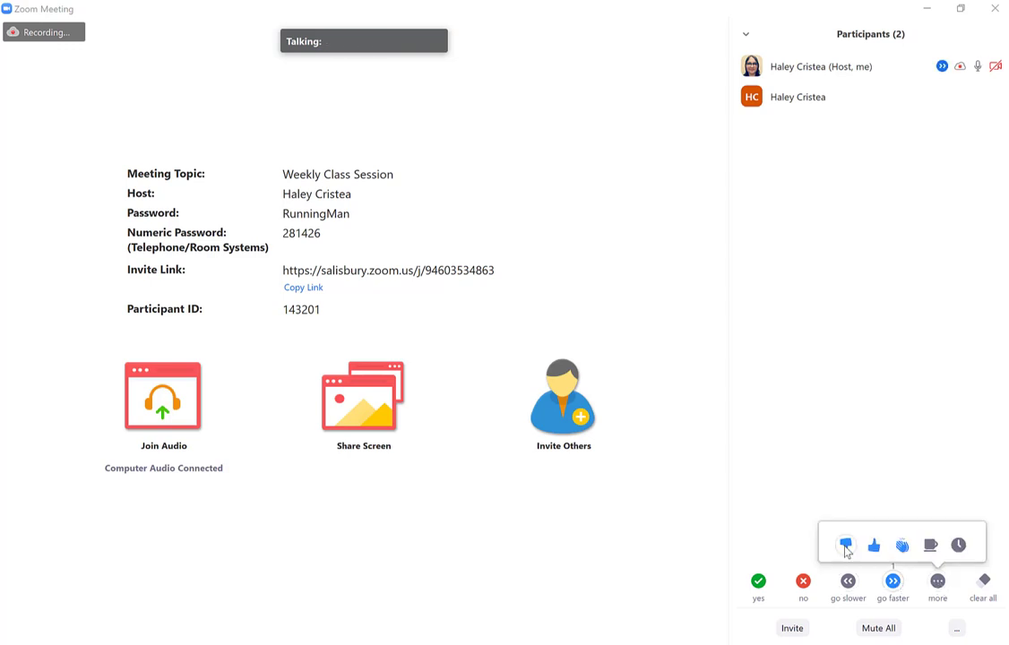
{"action": "left_click", "coordinate": [902, 545]}
{"action": "left_click", "coordinate": [938, 582]}
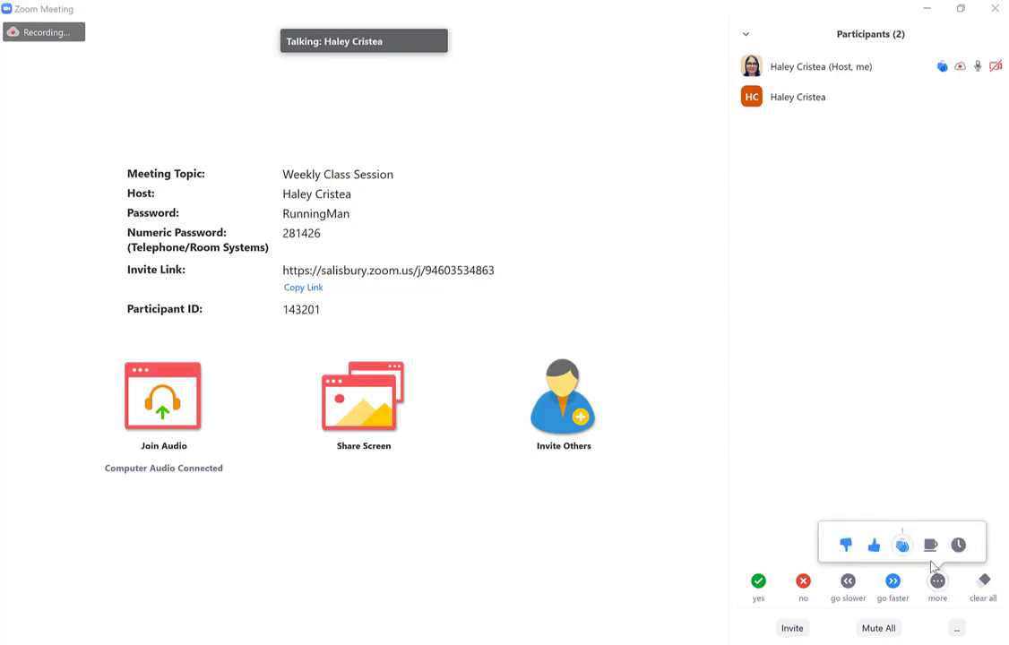
{"action": "left_click", "coordinate": [930, 545]}
{"action": "left_click", "coordinate": [938, 583]}
{"action": "left_click", "coordinate": [931, 545]}
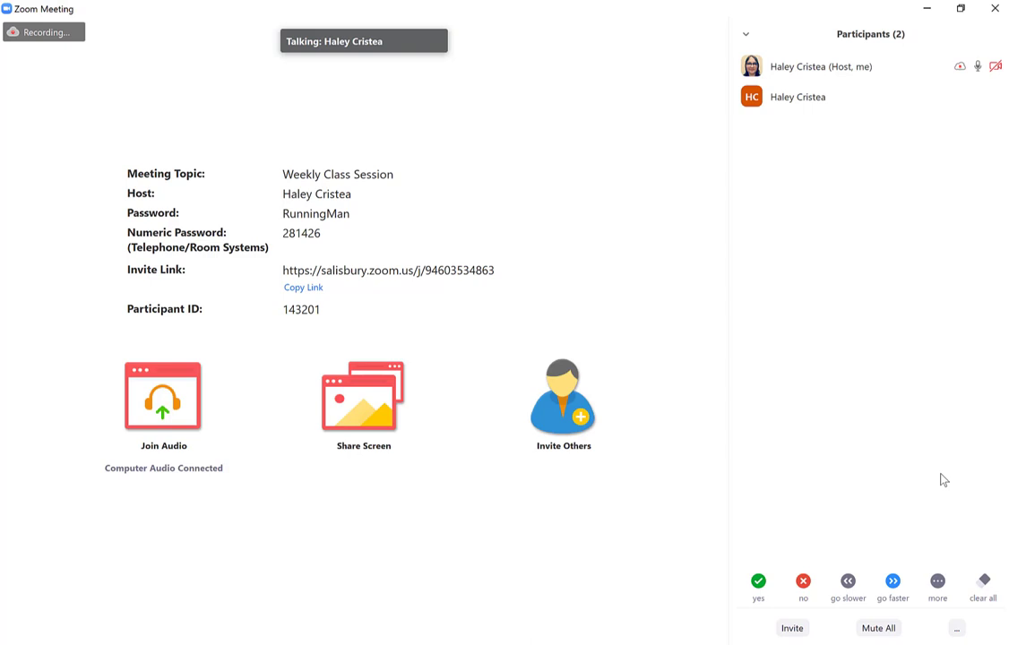
Mute all participants, toggle self-unmute off and back on, then close the Participants panel
{"action": "left_click", "coordinate": [893, 630]}
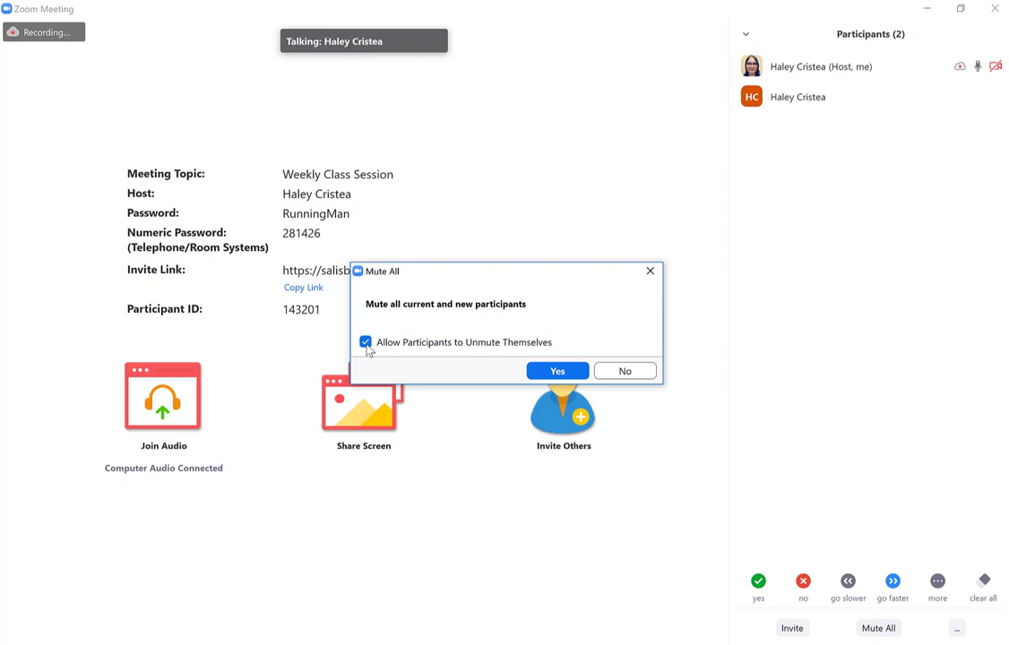
{"action": "left_click", "coordinate": [367, 345]}
{"action": "left_click", "coordinate": [366, 343]}
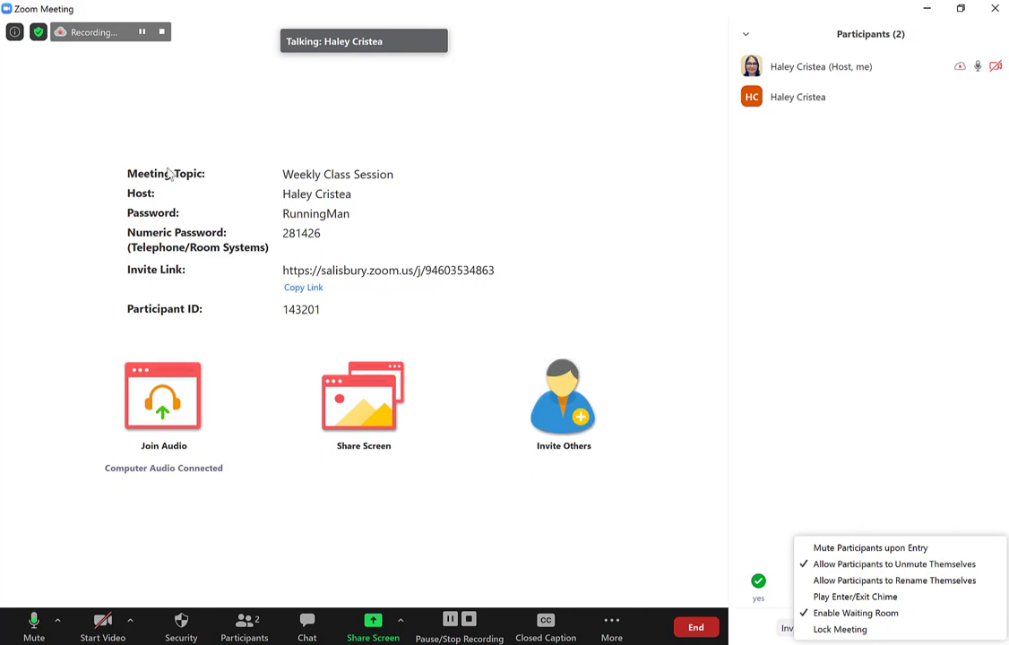
{"action": "left_click", "coordinate": [746, 34]}
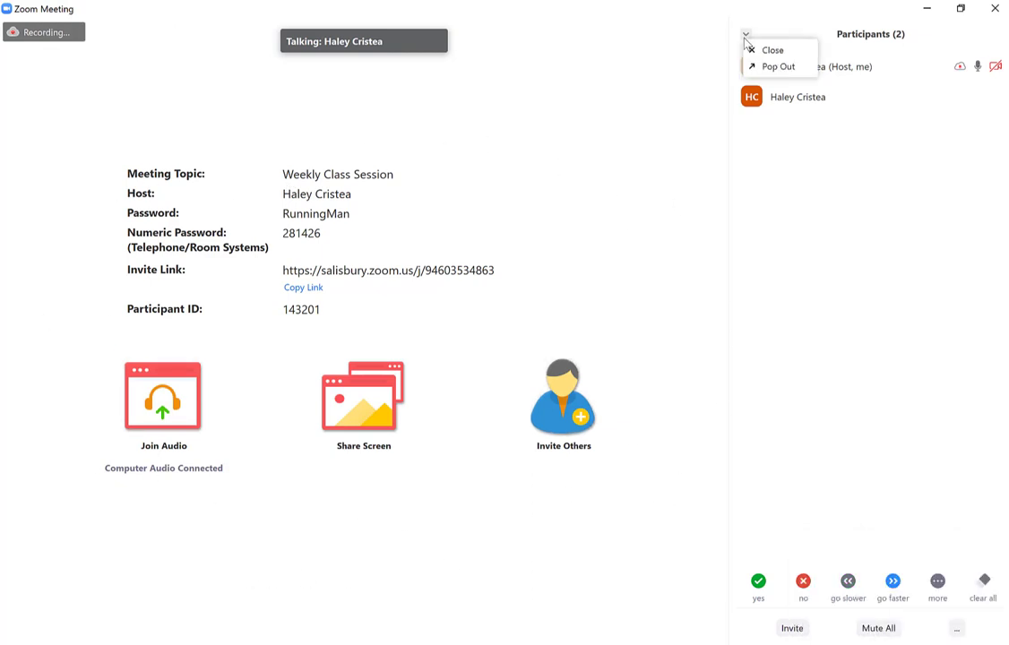
{"action": "left_click", "coordinate": [759, 51]}
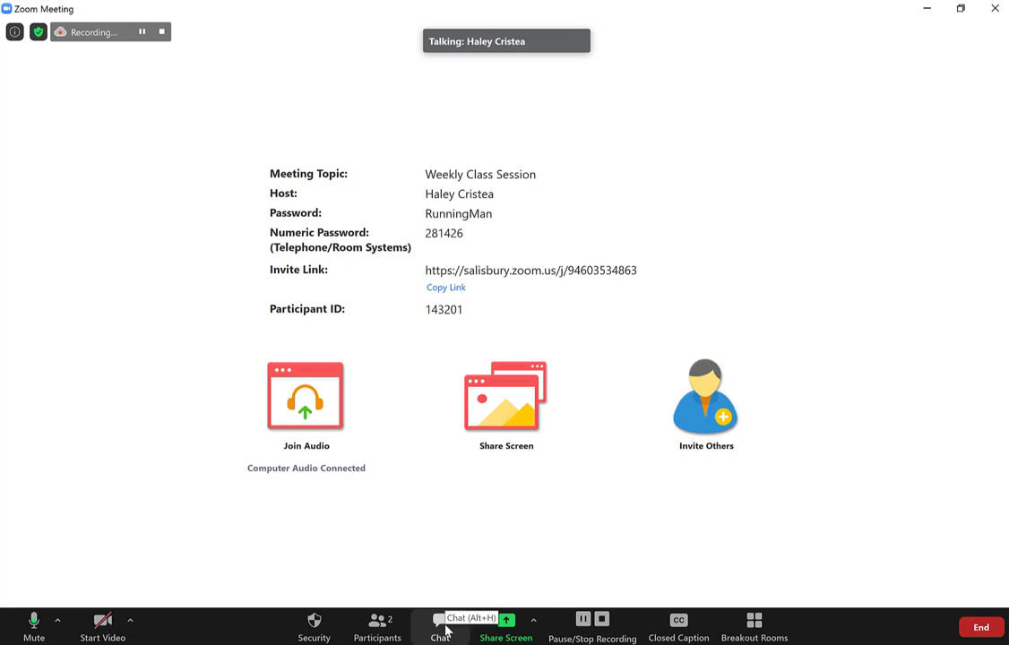
Message everyone, privately send 'You will be presenting next.', then reset To to Everyone
{"action": "left_click", "coordinate": [446, 630]}
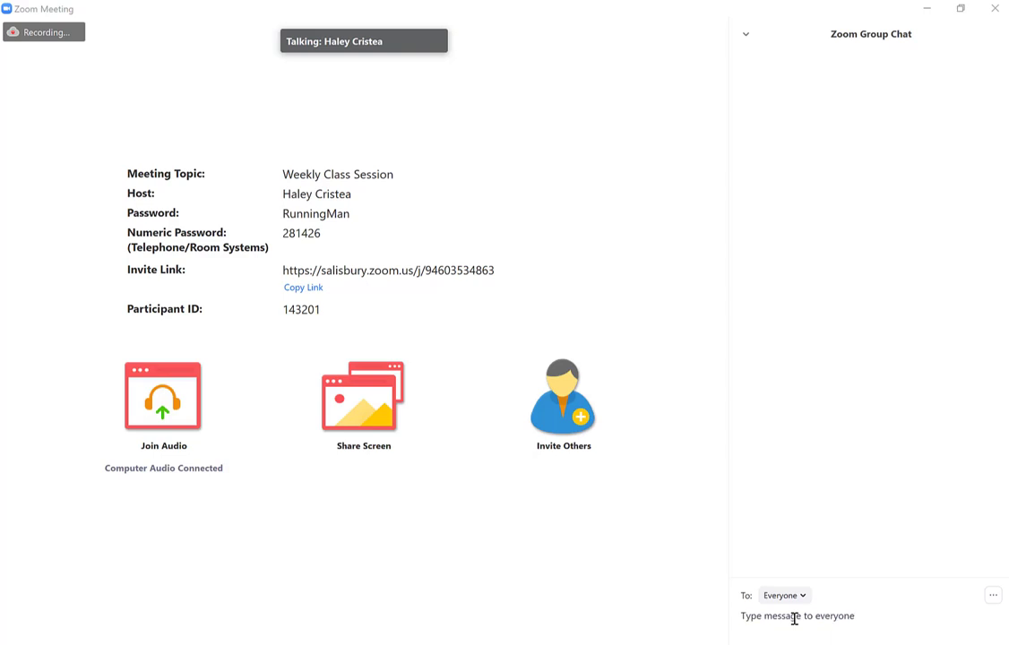
{"action": "key", "text": "Return"}
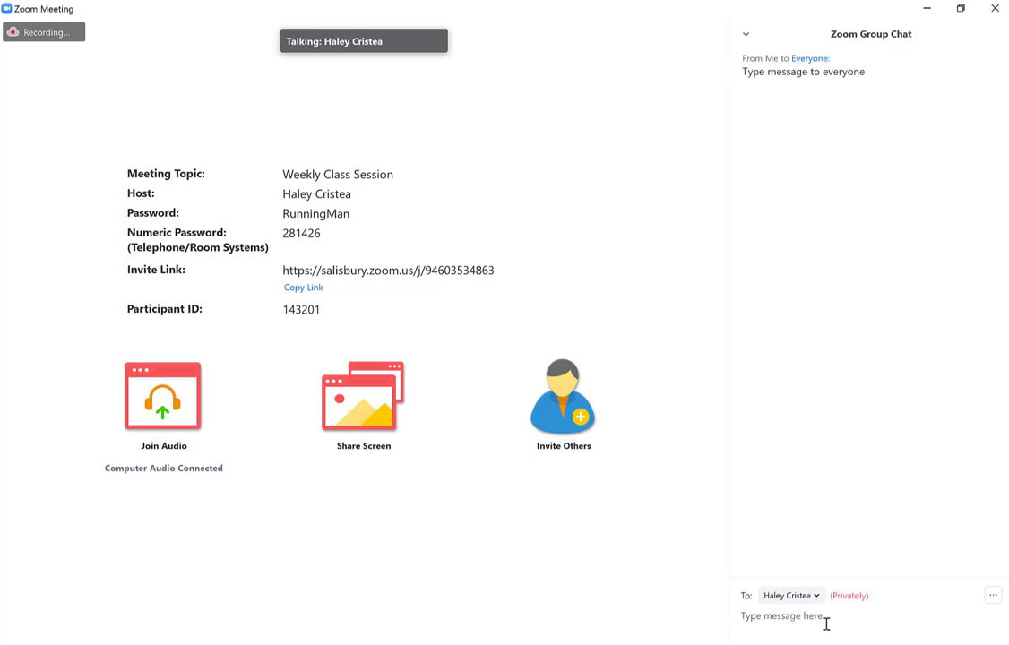
{"action": "type", "text": "You will be presenting next."}
{"action": "key", "text": "Return"}
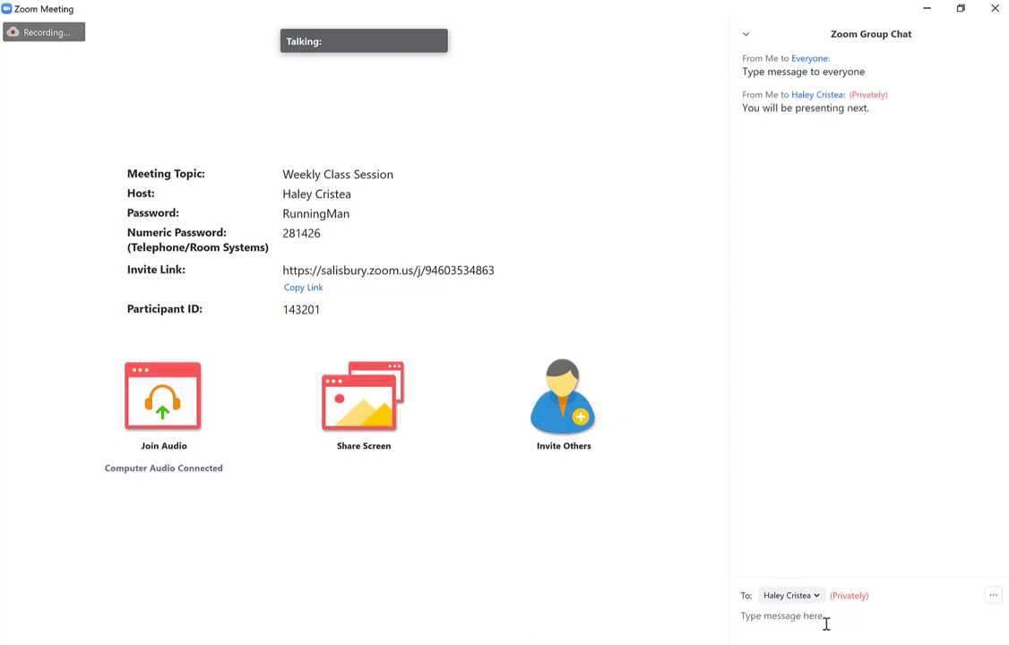
{"action": "left_click", "coordinate": [818, 600]}
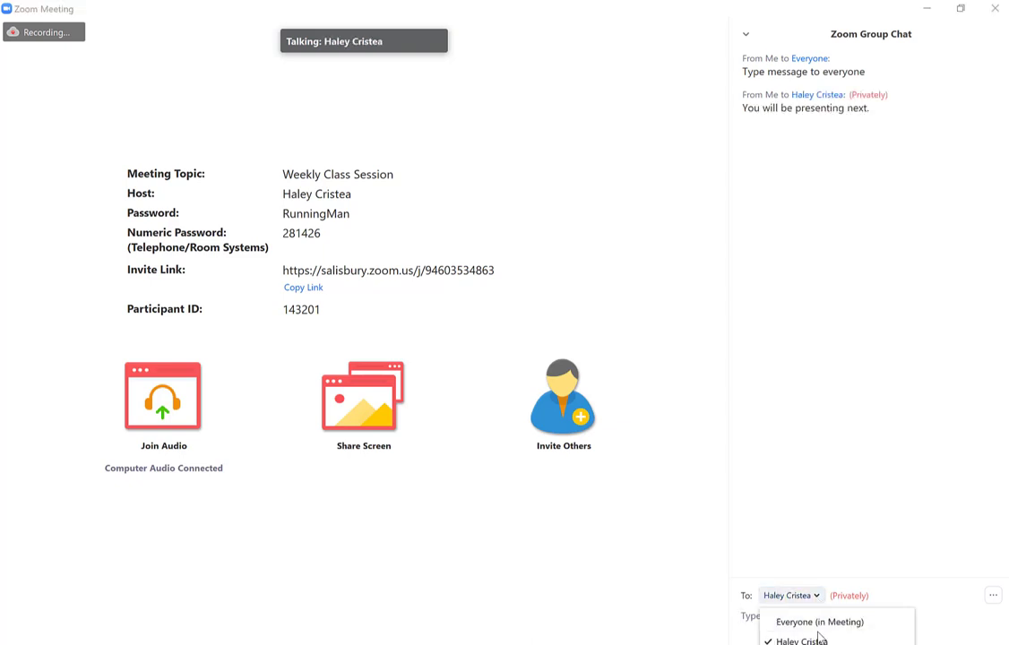
{"action": "left_click", "coordinate": [821, 624]}
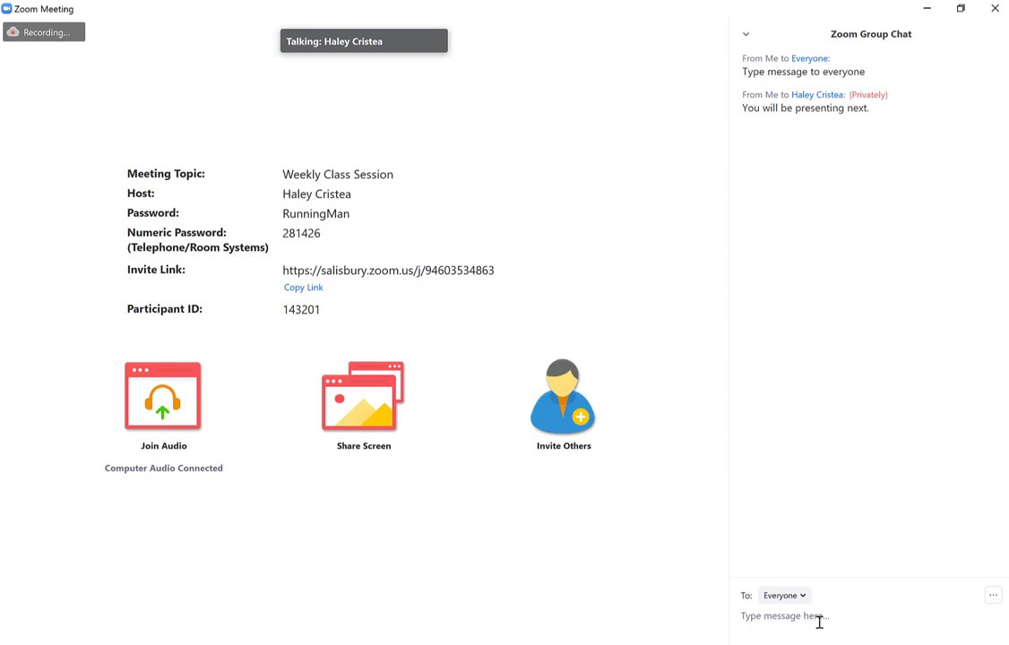
{"action": "left_click", "coordinate": [993, 595]}
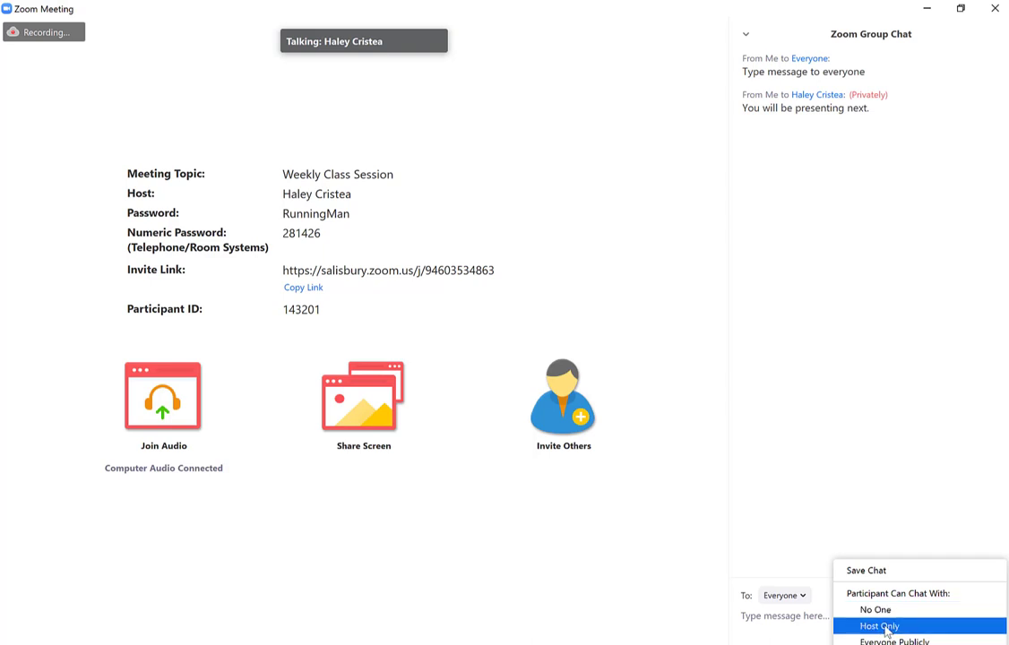
Keep Participant Can Chat With on Everyone Publicly and show the chat panel's close/pop-out choices
{"action": "left_click", "coordinate": [886, 629]}
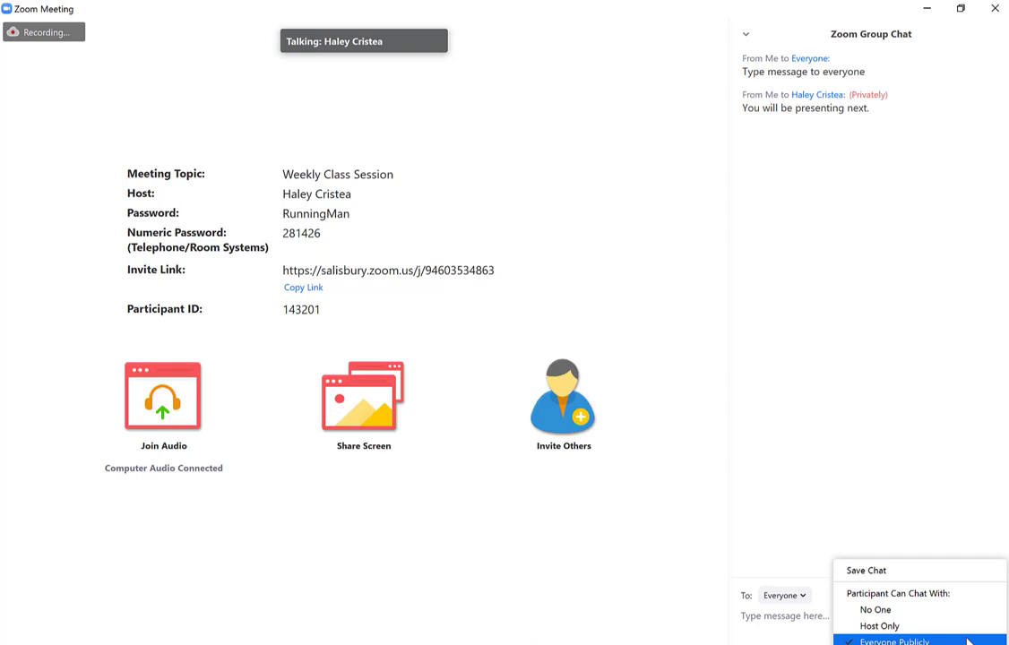
{"action": "left_click", "coordinate": [898, 617]}
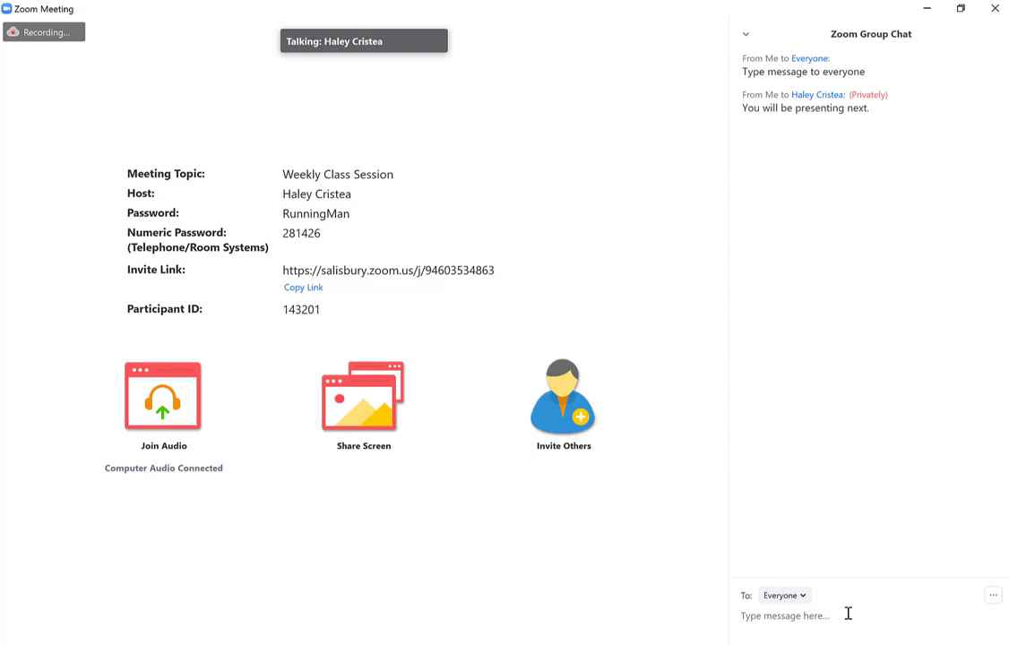
{"action": "left_click", "coordinate": [993, 595]}
{"action": "left_click", "coordinate": [745, 35]}
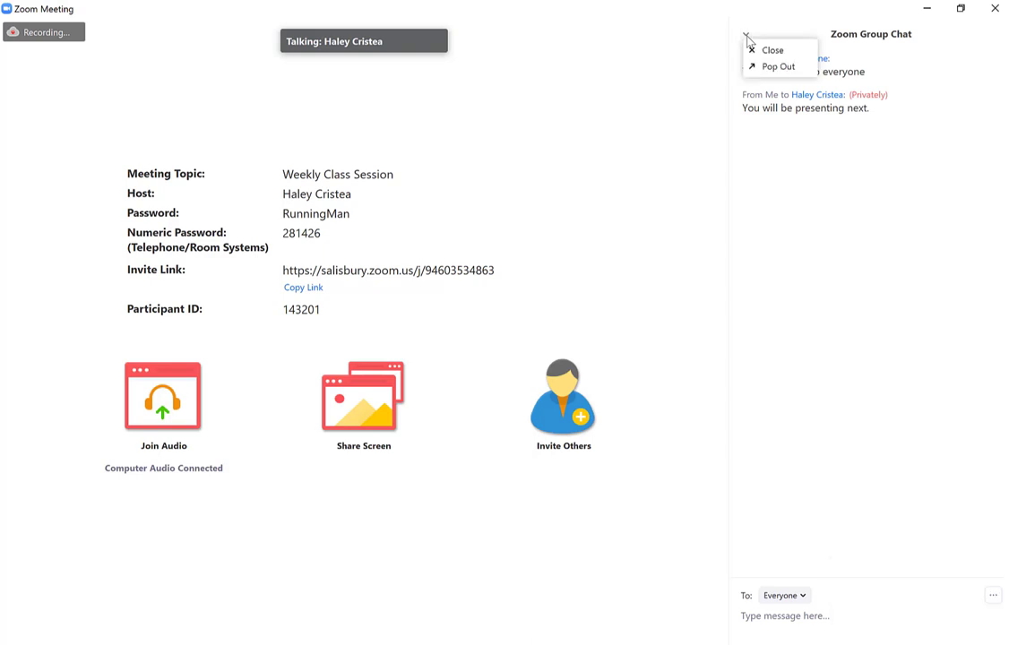
Pop the group chat into a floating window, drag it around, close it, reopen and close again
{"action": "left_click", "coordinate": [778, 67]}
{"action": "left_click_drag", "start_coordinate": [574, 142], "coordinate": [198, 211]}
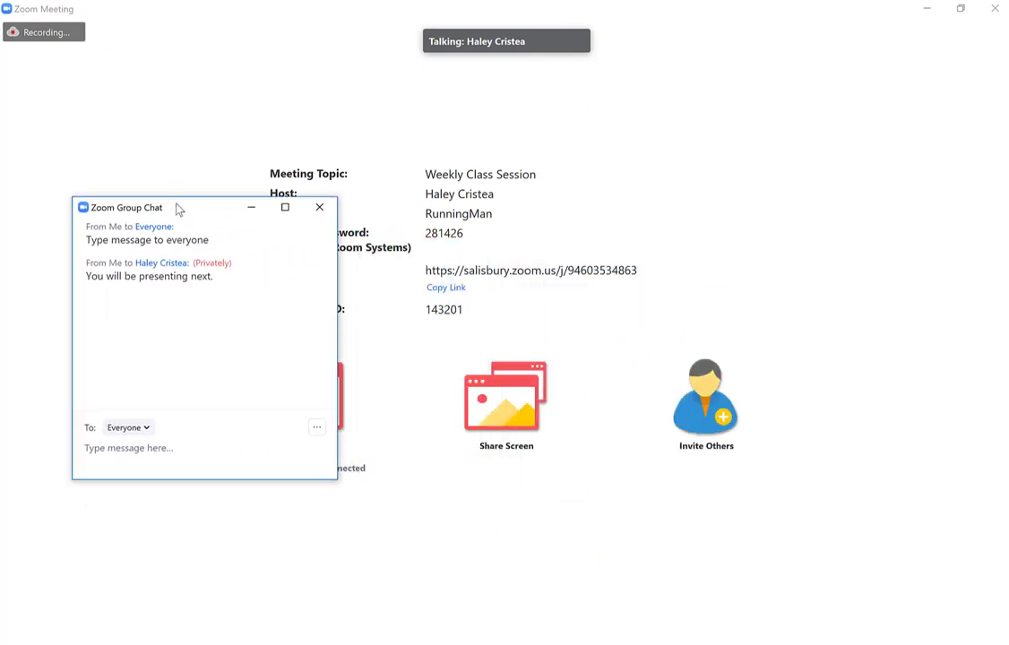
{"action": "left_click_drag", "start_coordinate": [178, 209], "coordinate": [132, 226]}
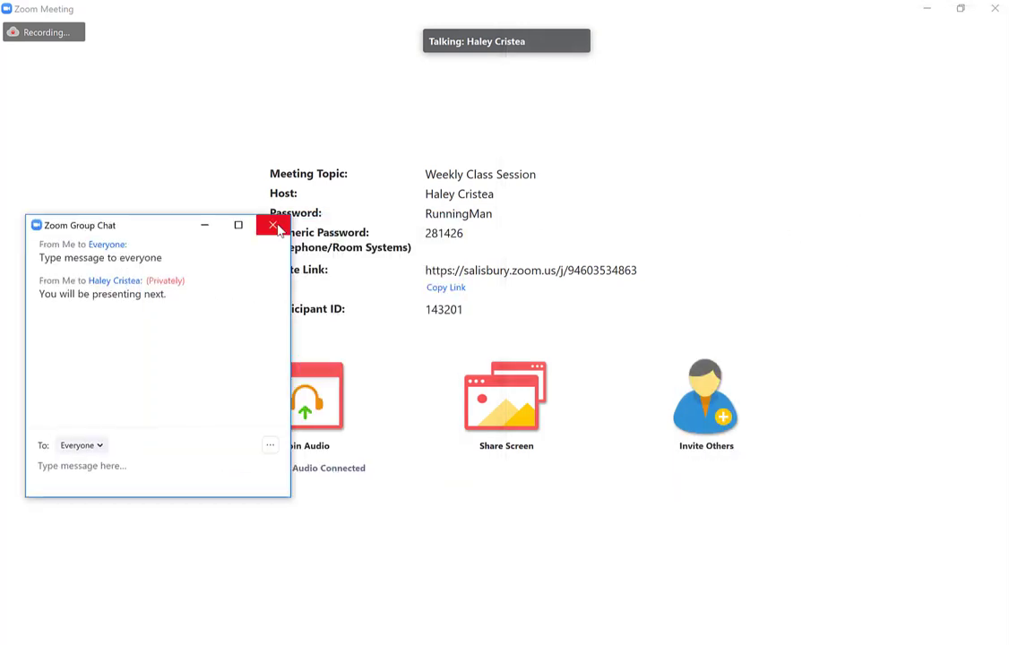
{"action": "left_click", "coordinate": [273, 225]}
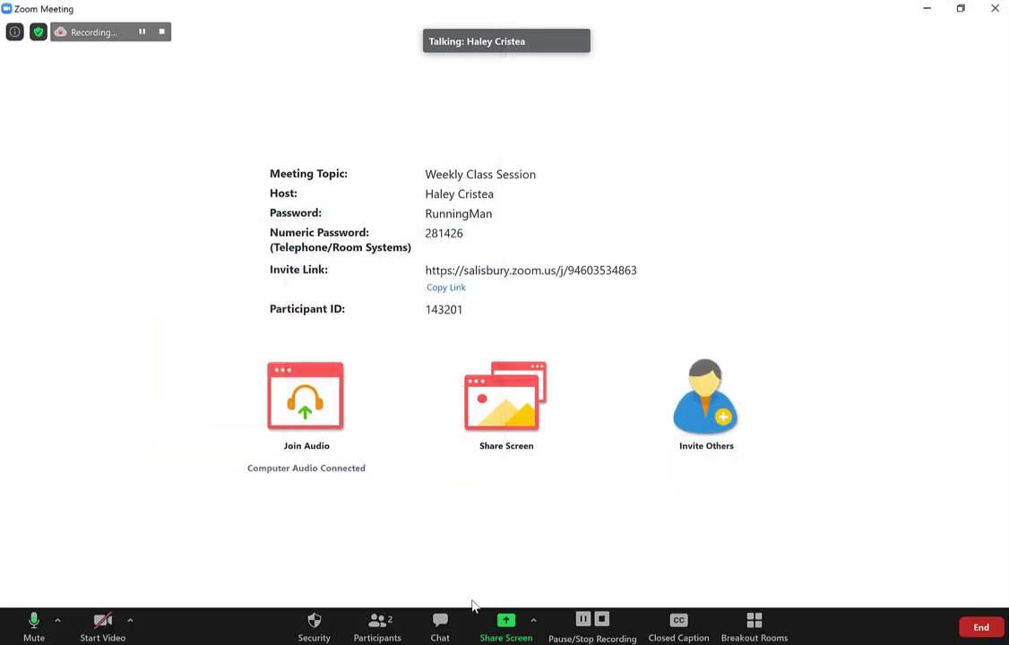
{"action": "left_click", "coordinate": [440, 624]}
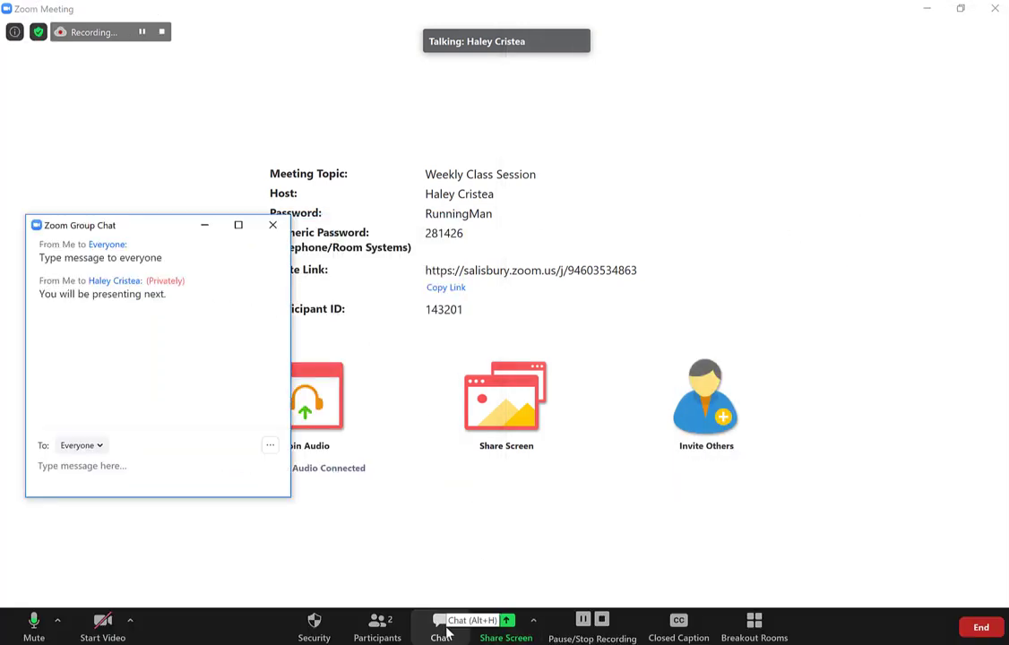
{"action": "left_click", "coordinate": [273, 225]}
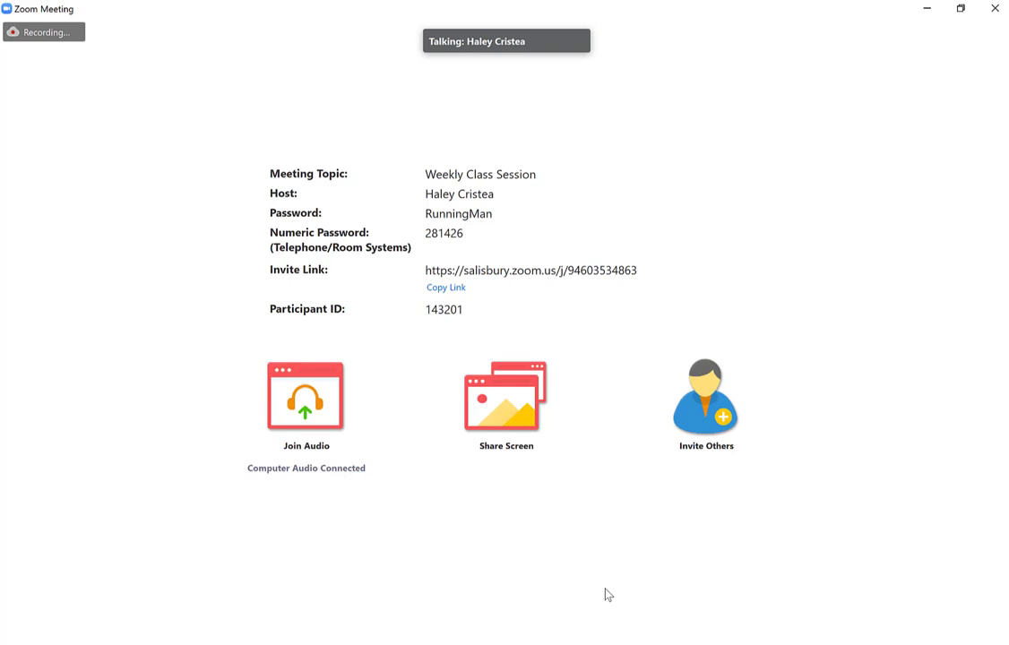
{"action": "mouse_move", "coordinate": [604, 591]}
{"action": "left_click", "coordinate": [687, 631]}
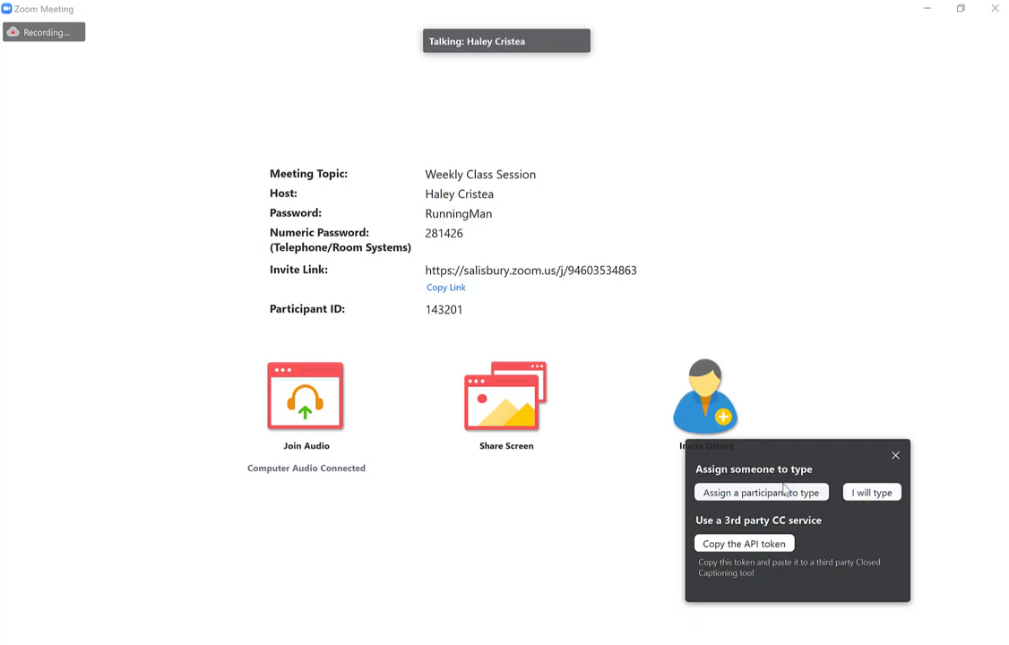
{"action": "left_click", "coordinate": [896, 458]}
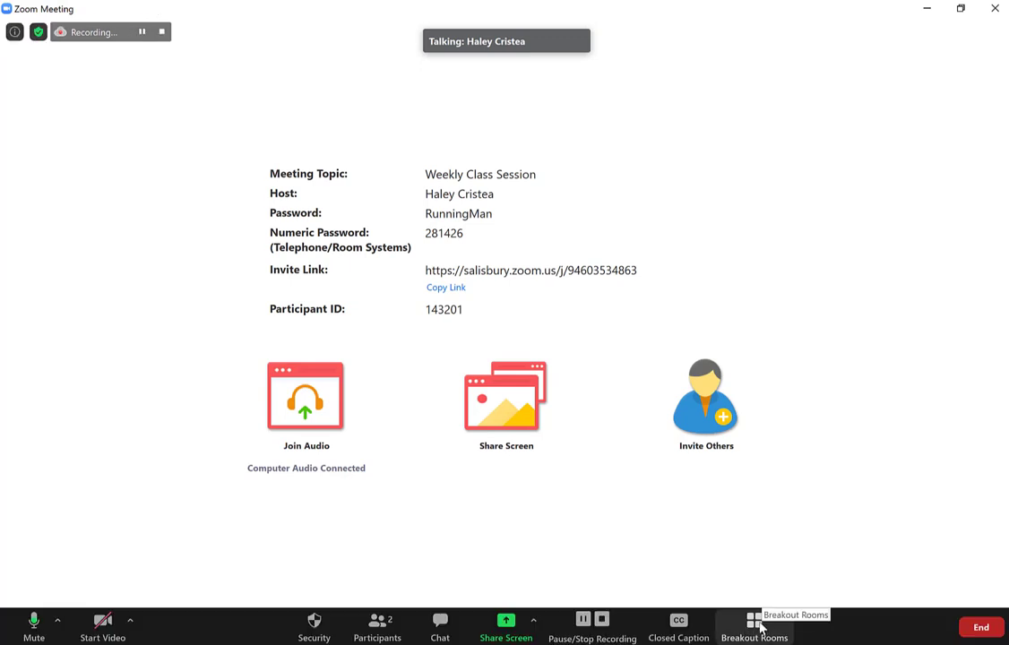
Create 3 breakout rooms with participants assigned manually
{"action": "left_click", "coordinate": [754, 624]}
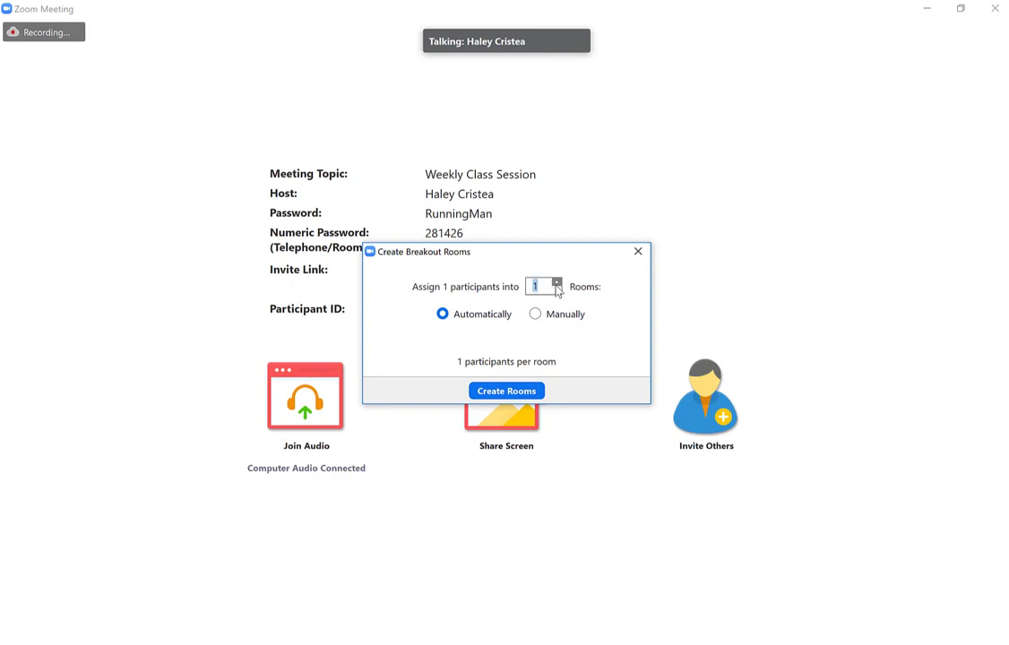
{"action": "left_click", "coordinate": [557, 284]}
{"action": "left_click", "coordinate": [556, 282]}
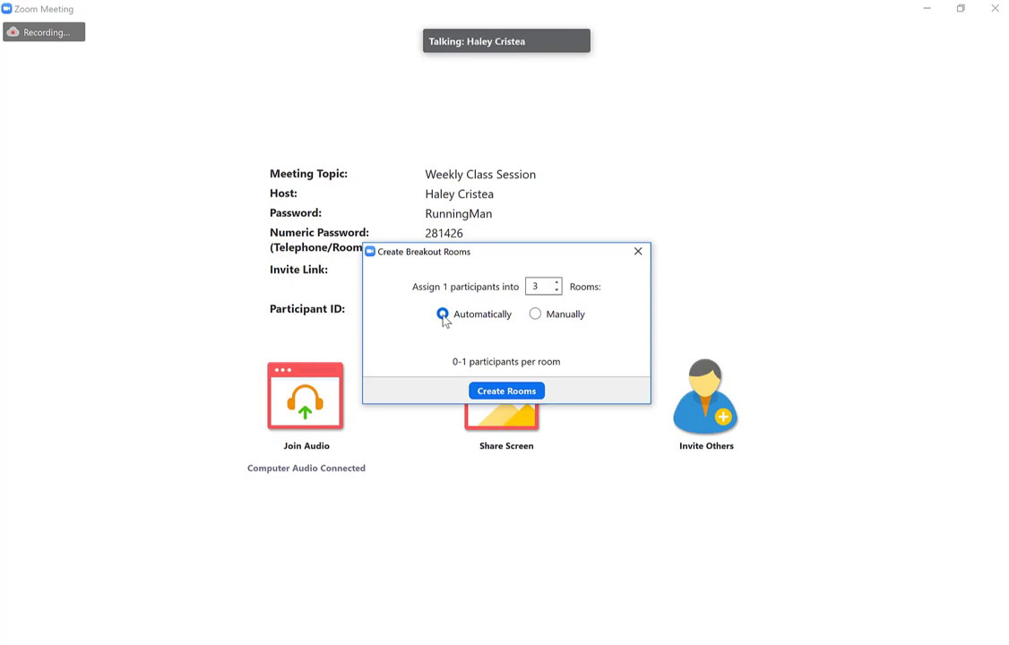
{"action": "left_click", "coordinate": [535, 315]}
{"action": "left_click", "coordinate": [513, 391]}
Assign the participant to Breakout Room 1, move them to Breakout Room 2, and open Options
{"action": "mouse_move", "coordinate": [389, 181]}
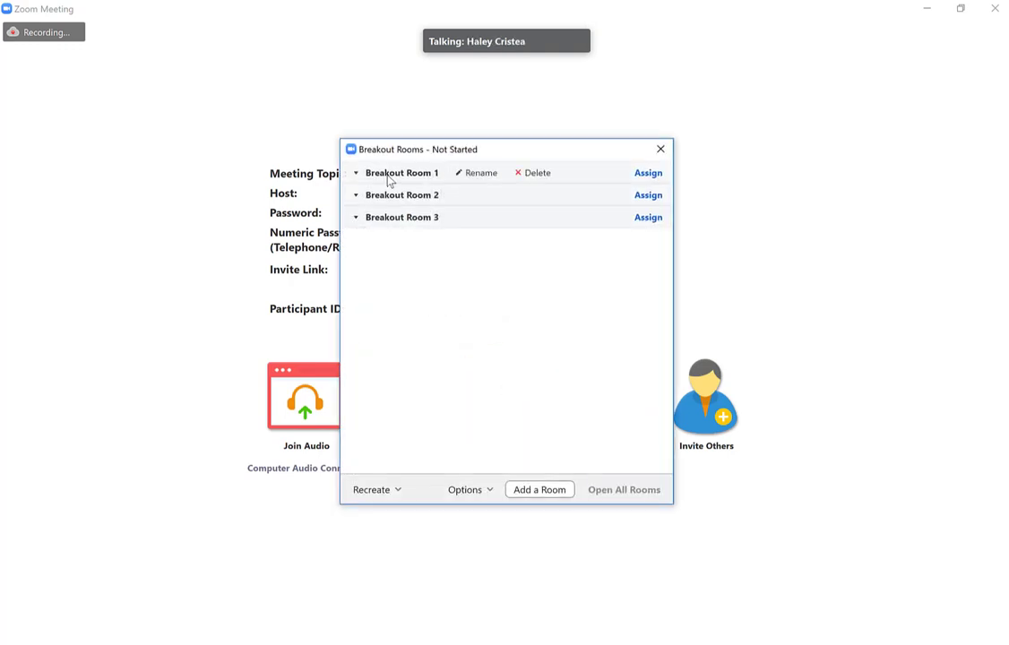
{"action": "left_click", "coordinate": [648, 173]}
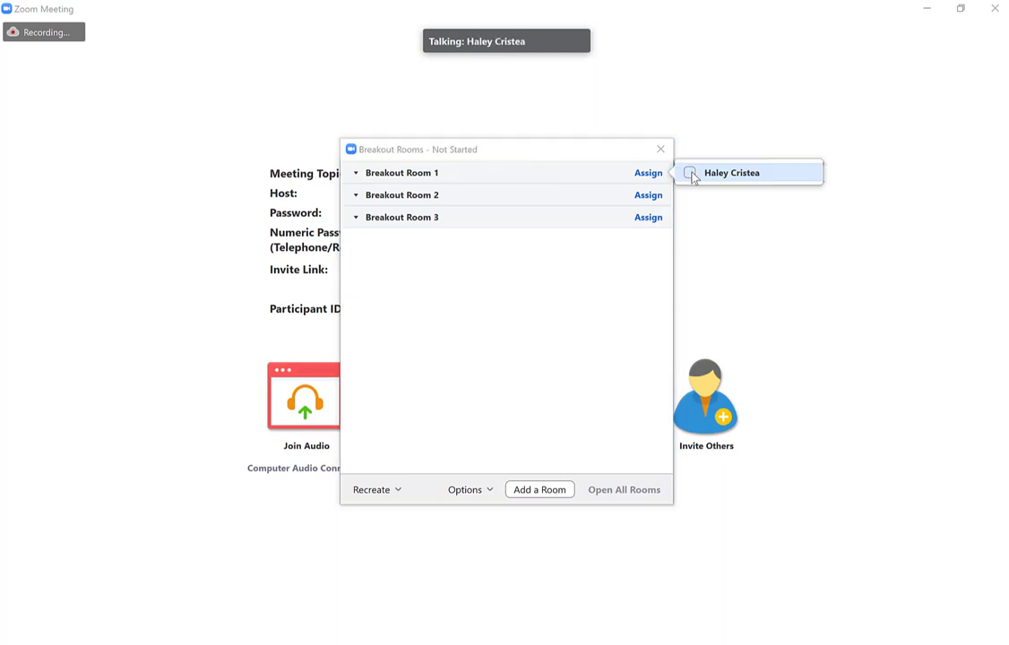
{"action": "left_click", "coordinate": [690, 173]}
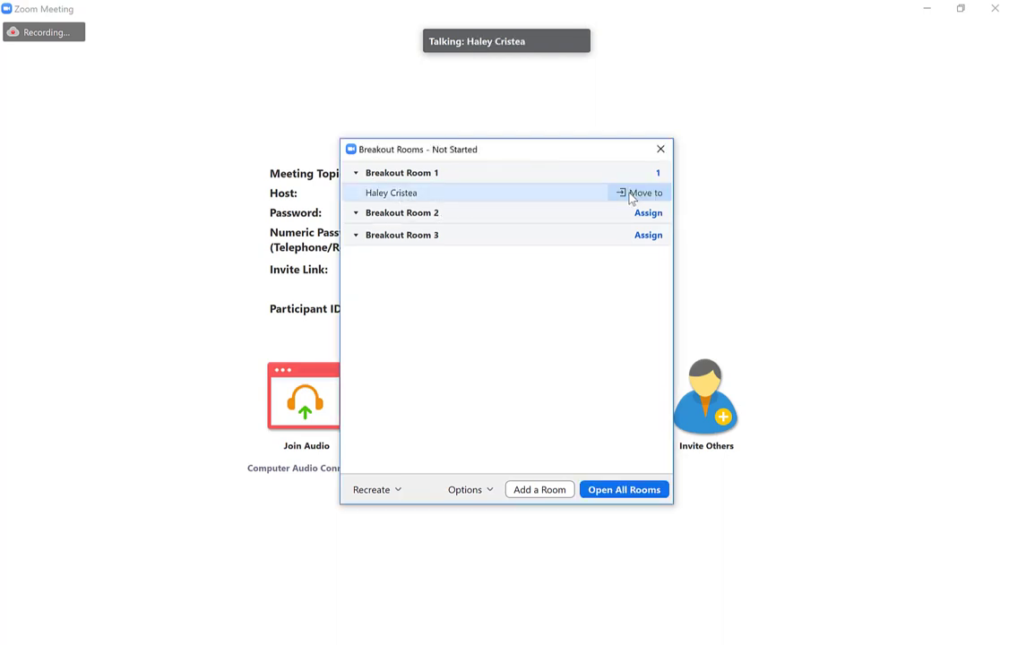
{"action": "left_click", "coordinate": [632, 195]}
{"action": "left_click", "coordinate": [746, 205]}
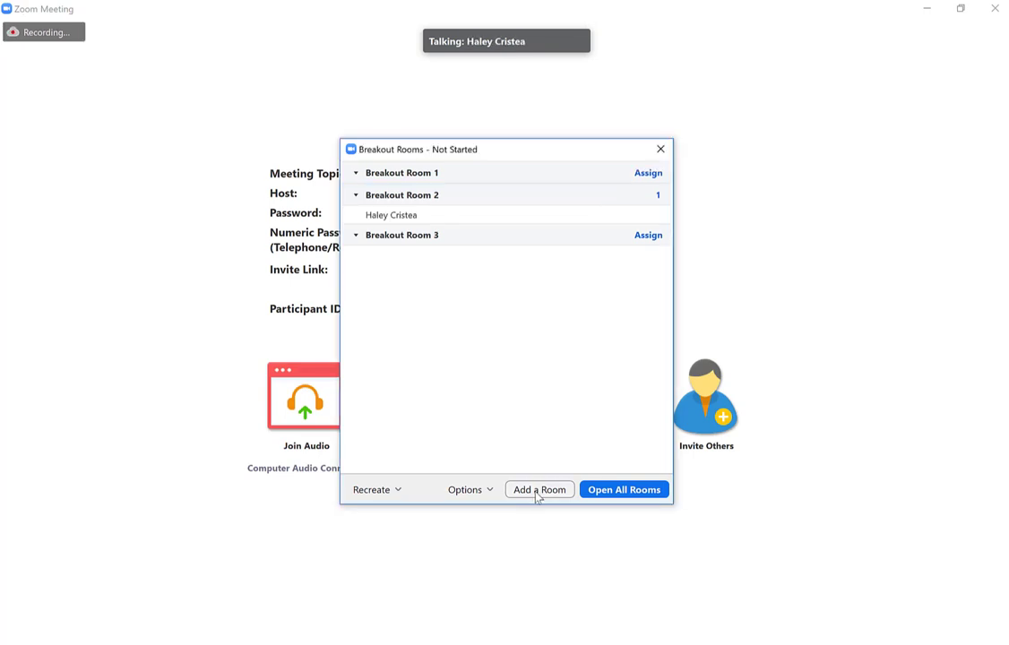
{"action": "left_click", "coordinate": [488, 489]}
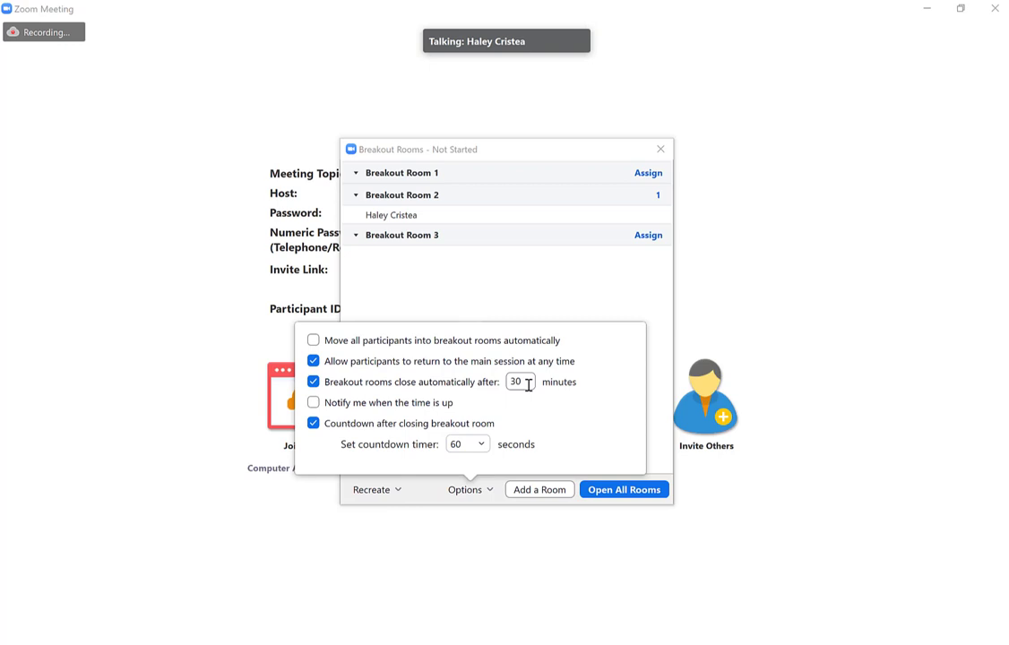
Change auto-close from 30 to 10 minutes, then turn auto-close off and keep the 60-second countdown
{"action": "left_click_drag", "start_coordinate": [529, 385], "coordinate": [462, 379]}
{"action": "type", "text": "10"}
{"action": "left_click", "coordinate": [412, 376]}
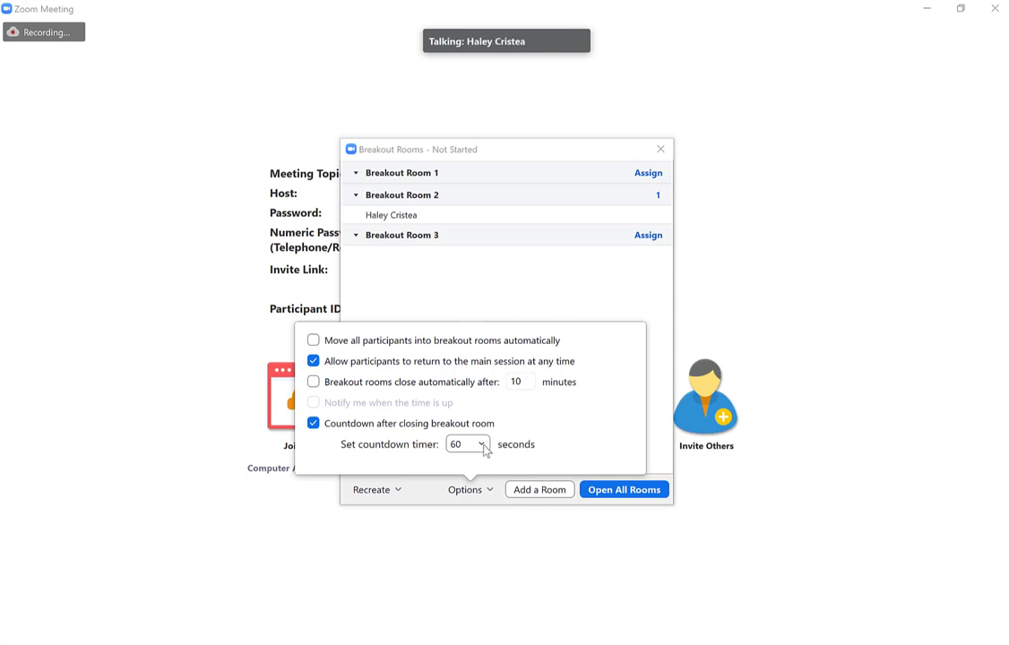
{"action": "left_click", "coordinate": [483, 445]}
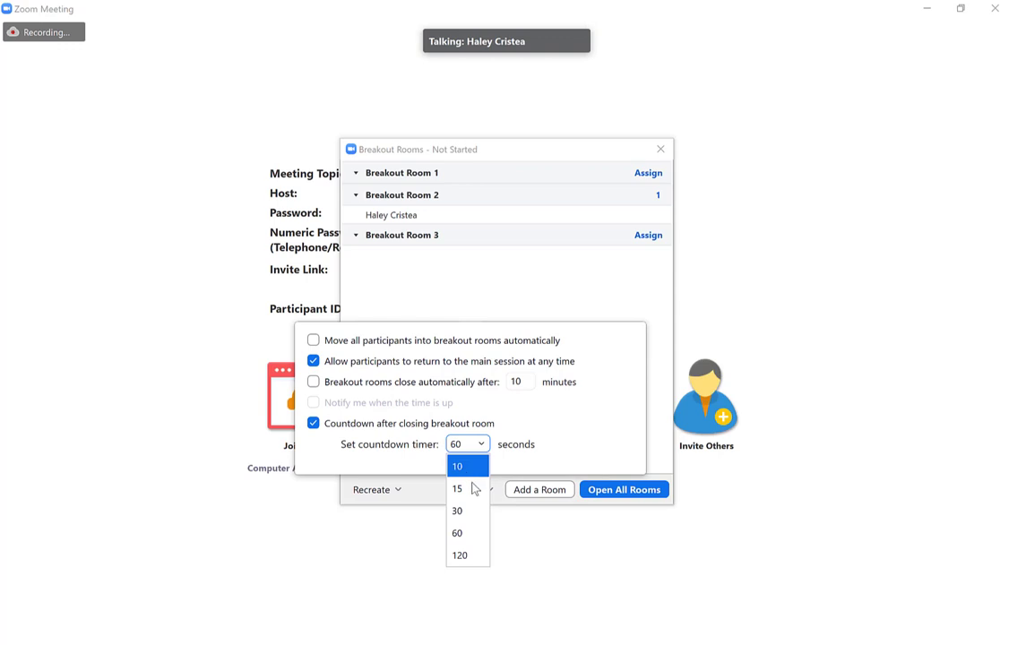
{"action": "left_click", "coordinate": [476, 535]}
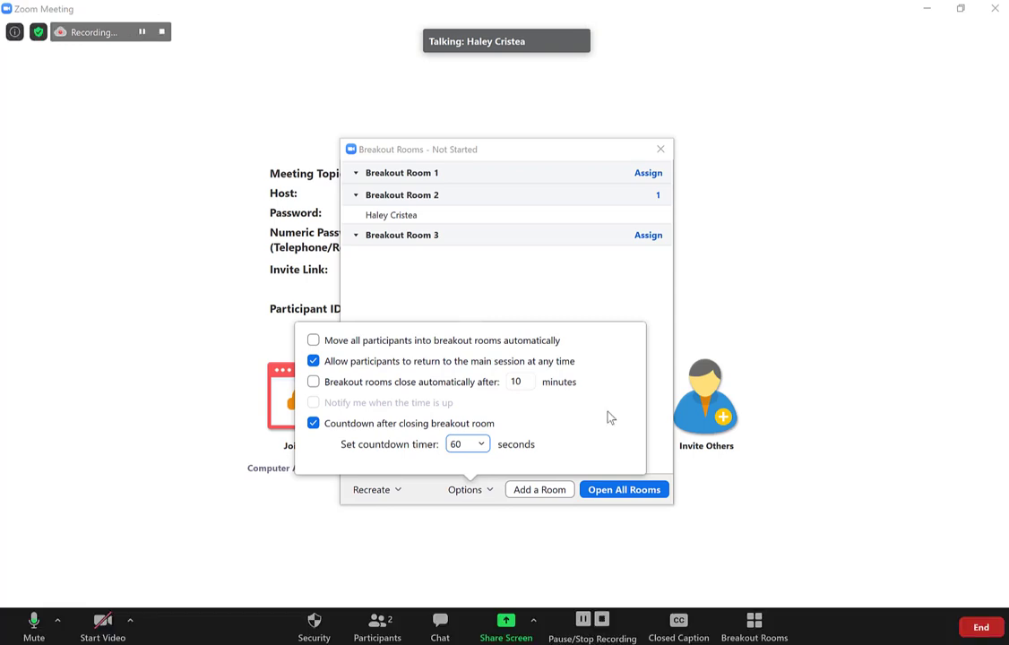
Leave Options, open all three breakout rooms, close them, then close the Breakout Rooms window
{"action": "left_click", "coordinate": [619, 493]}
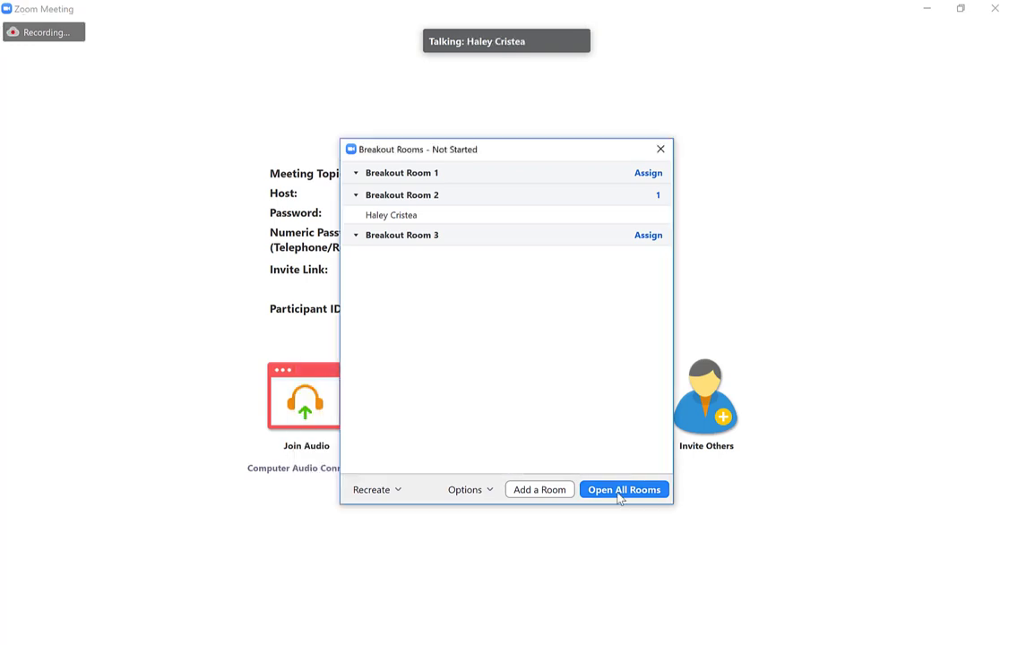
{"action": "left_click", "coordinate": [619, 492]}
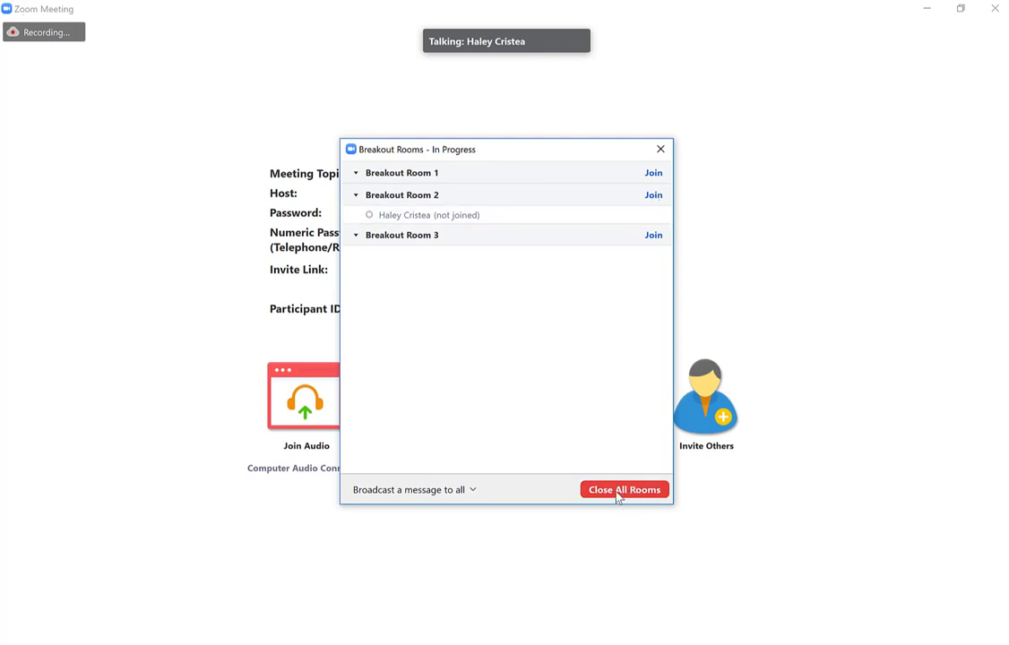
{"action": "left_click", "coordinate": [617, 495]}
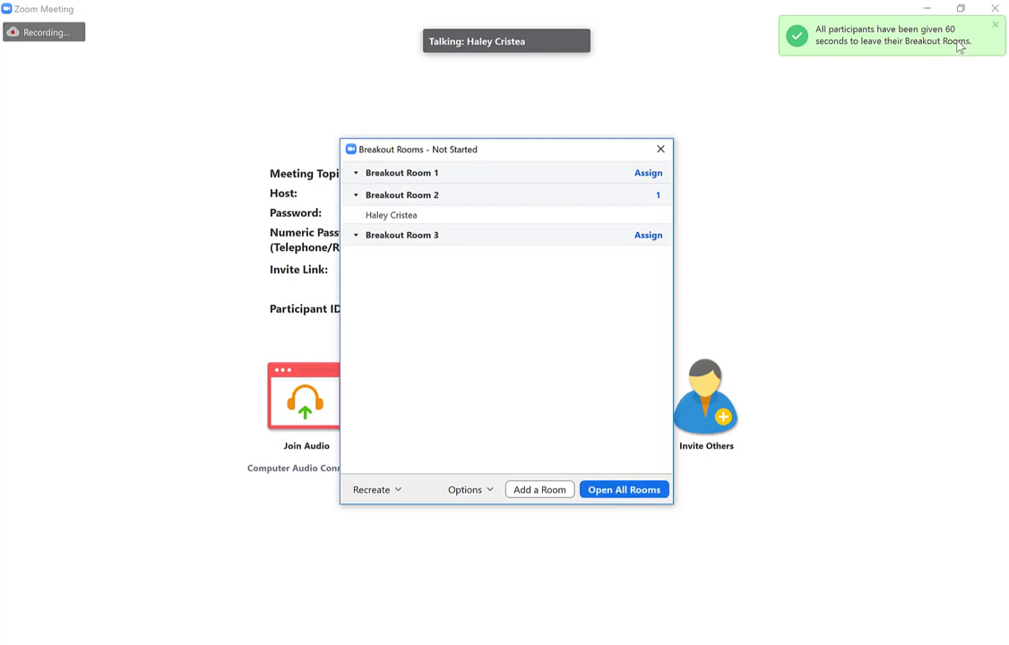
{"action": "left_click", "coordinate": [661, 148]}
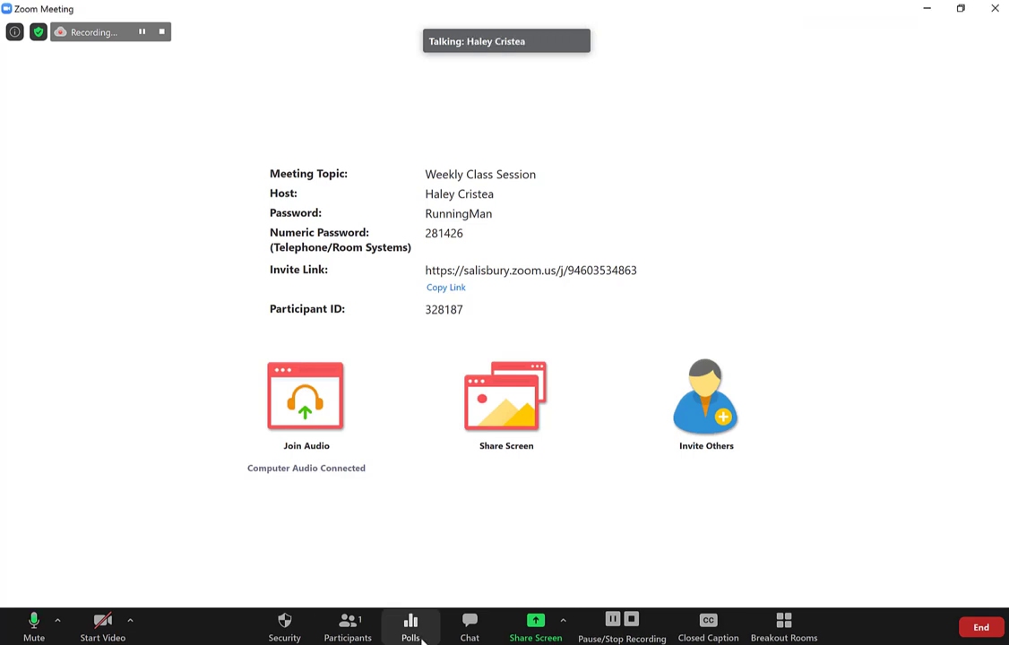
{"action": "left_click", "coordinate": [412, 632]}
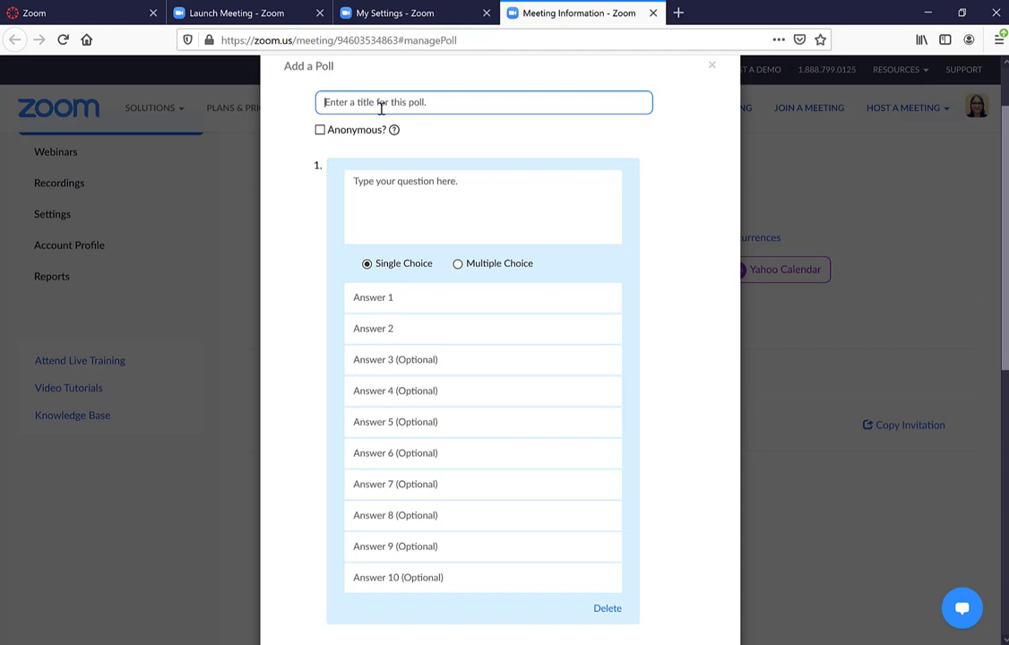
{"action": "left_click", "coordinate": [319, 130]}
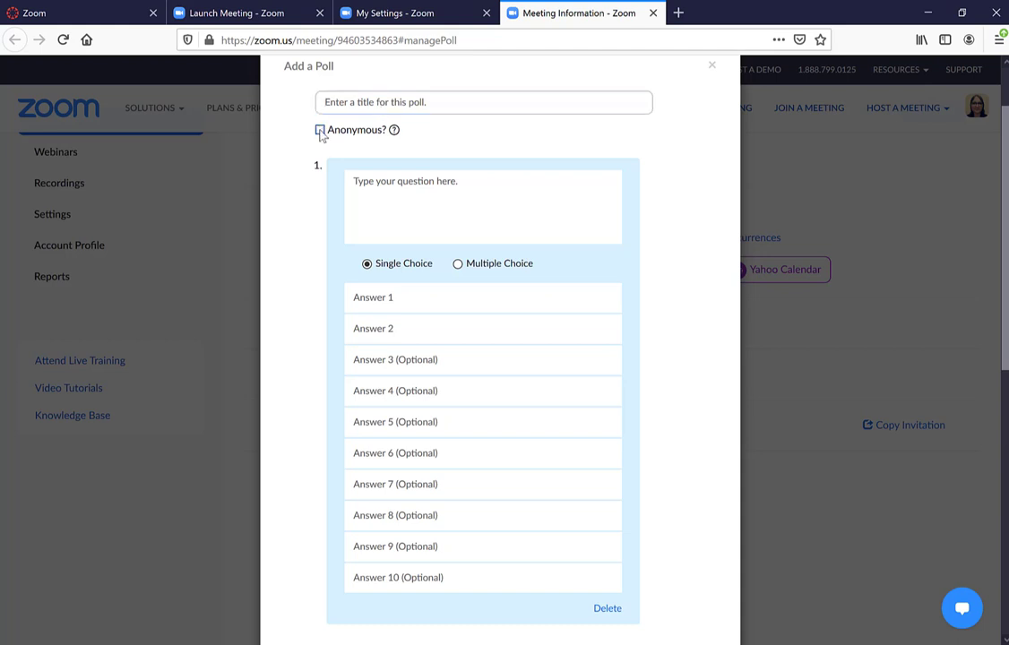
{"action": "left_click", "coordinate": [320, 130]}
{"action": "left_click", "coordinate": [394, 189]}
{"action": "scroll", "coordinate": [576, 489], "scroll_direction": "down", "scroll_amount": 3}
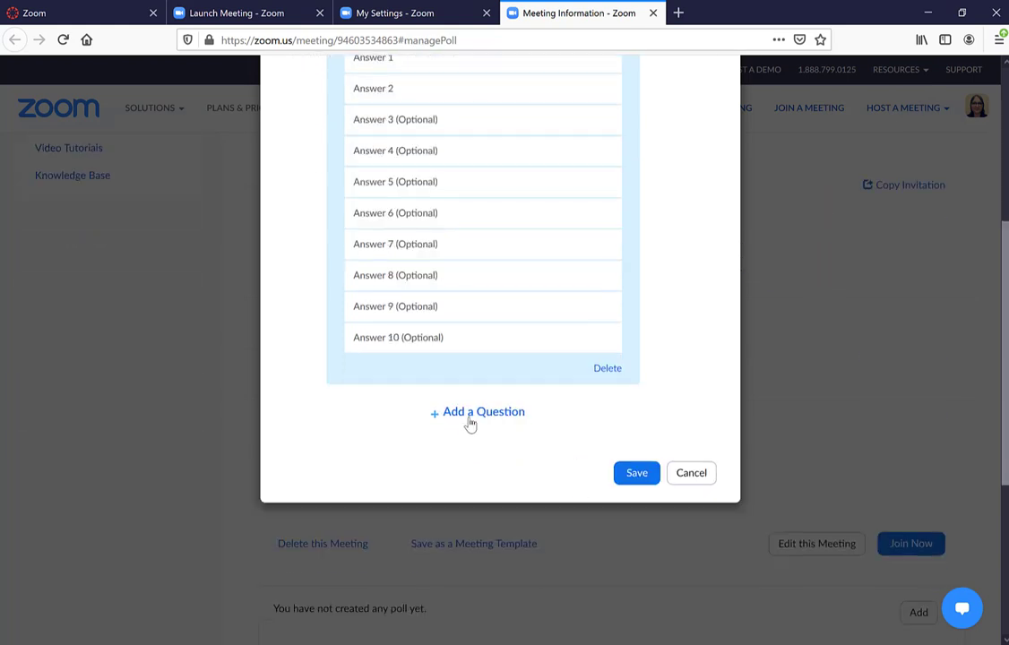
{"action": "scroll", "coordinate": [469, 423], "scroll_direction": "up", "scroll_amount": 2}
{"action": "scroll", "coordinate": [497, 541], "scroll_direction": "up", "scroll_amount": 1}
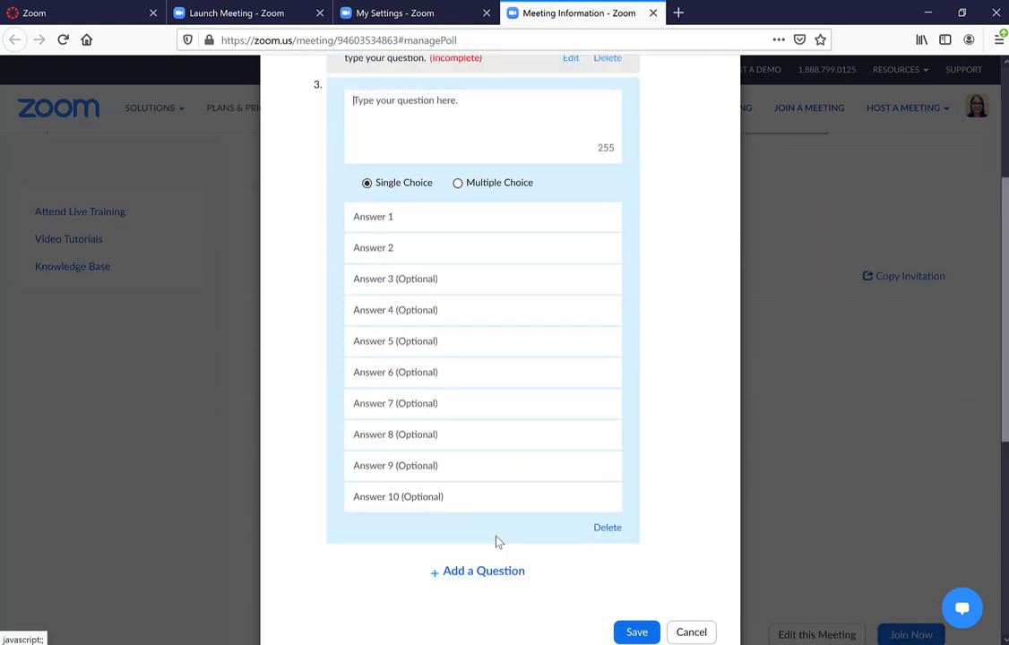
{"action": "scroll", "coordinate": [582, 484], "scroll_direction": "down", "scroll_amount": 2}
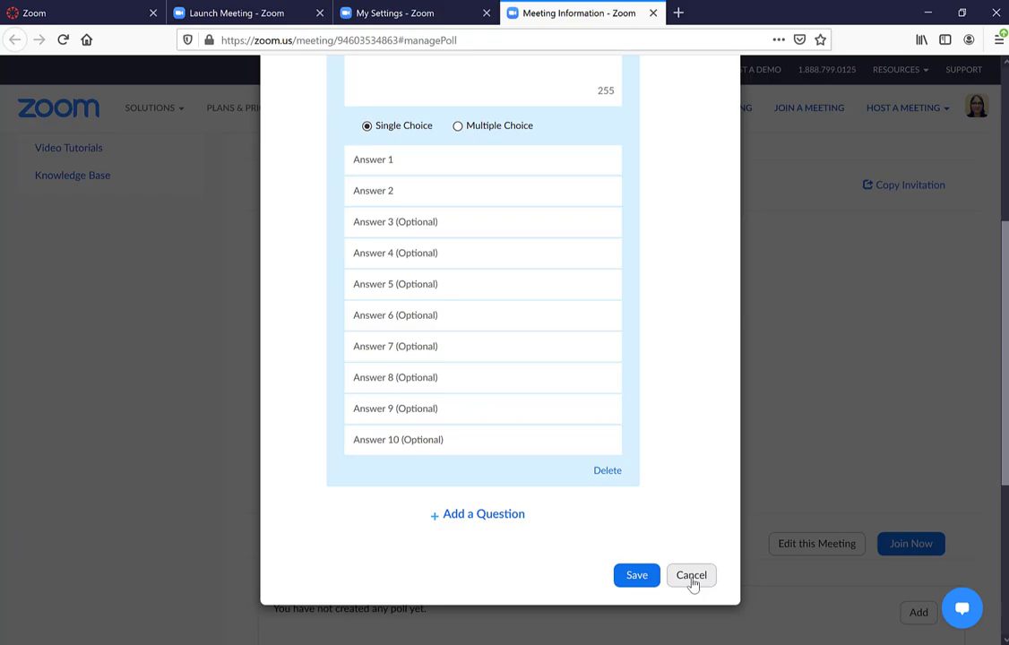
{"action": "left_click", "coordinate": [691, 579]}
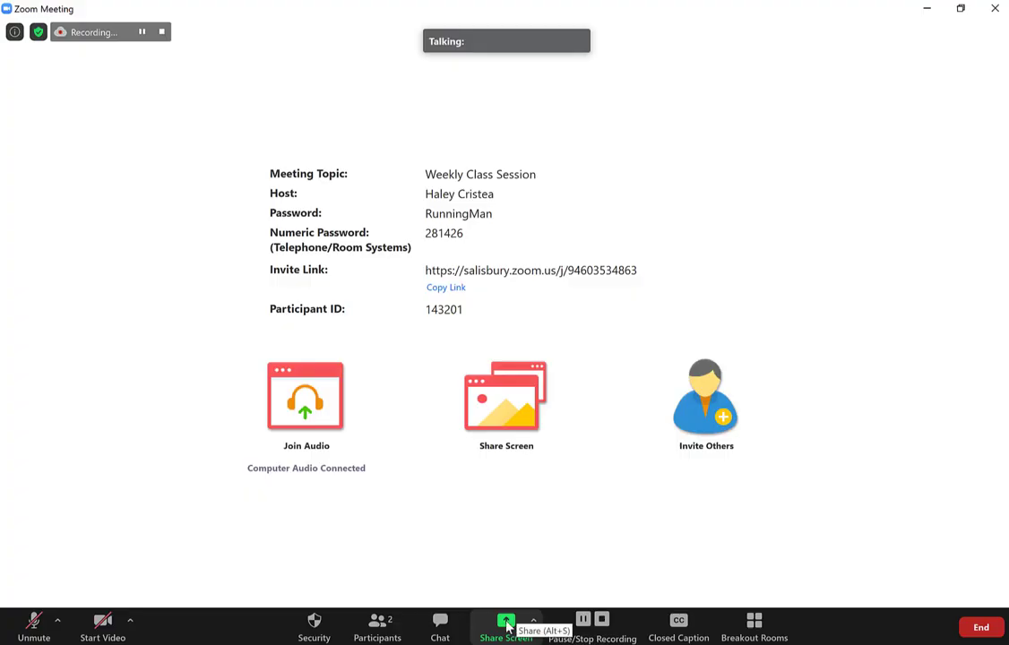
Share the 'Launch Meeting - Zoom - Mozilla Firefox' window instead of the PowerPoint window
{"action": "left_click", "coordinate": [507, 622]}
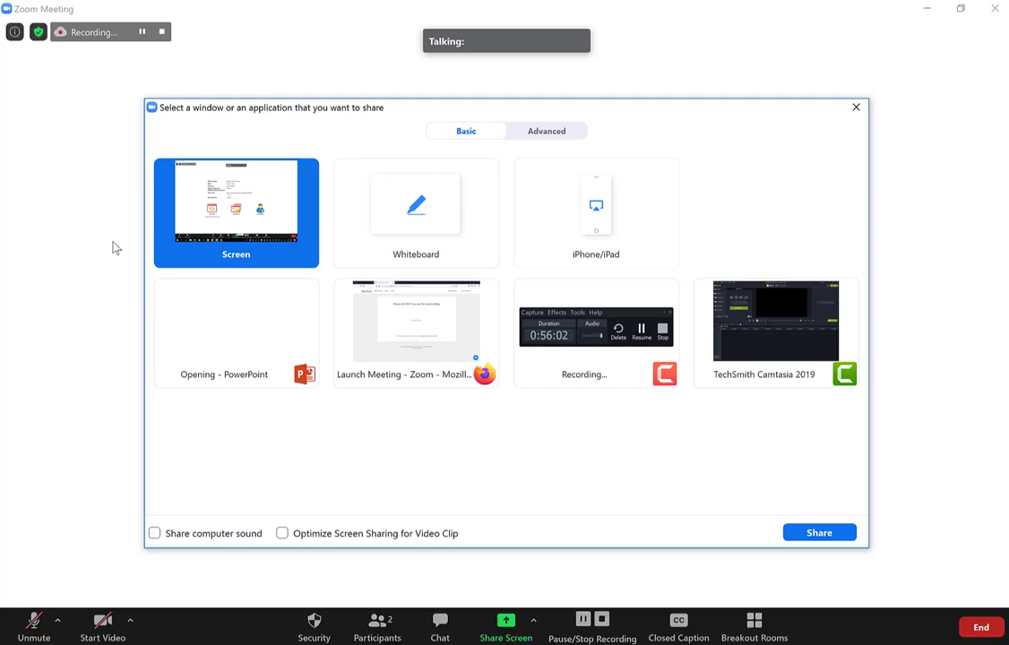
{"action": "left_click", "coordinate": [269, 334]}
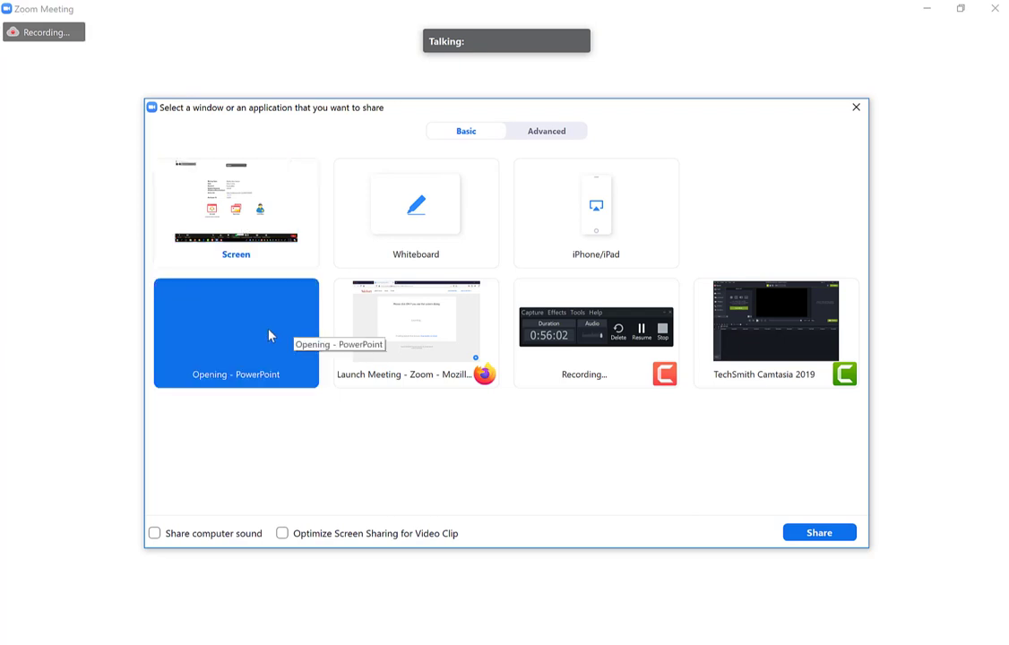
{"action": "left_click", "coordinate": [430, 315]}
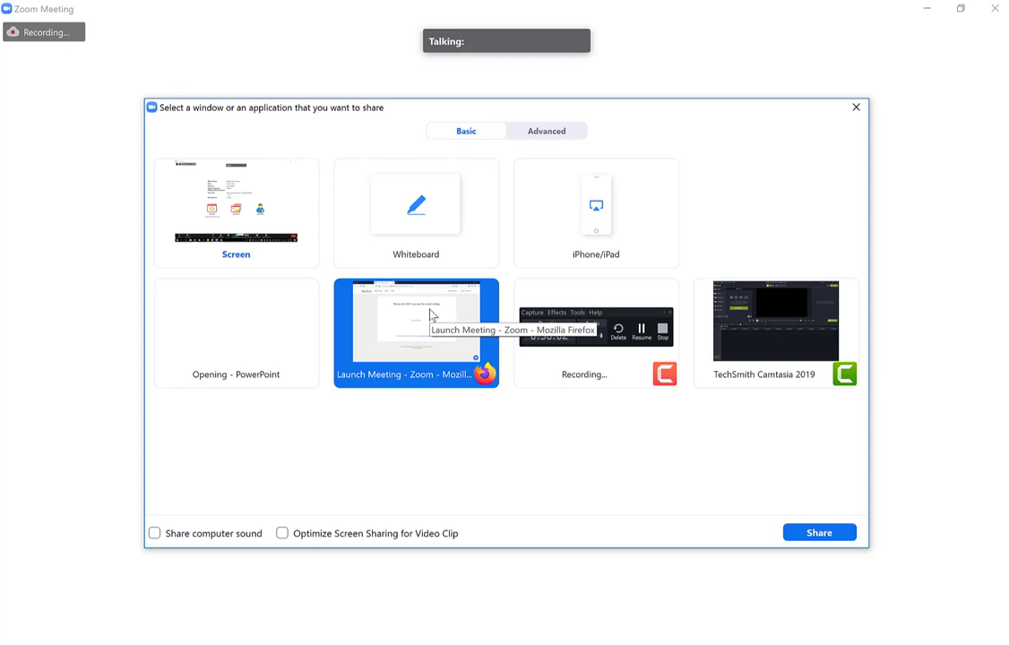
{"action": "double_click", "coordinate": [430, 316]}
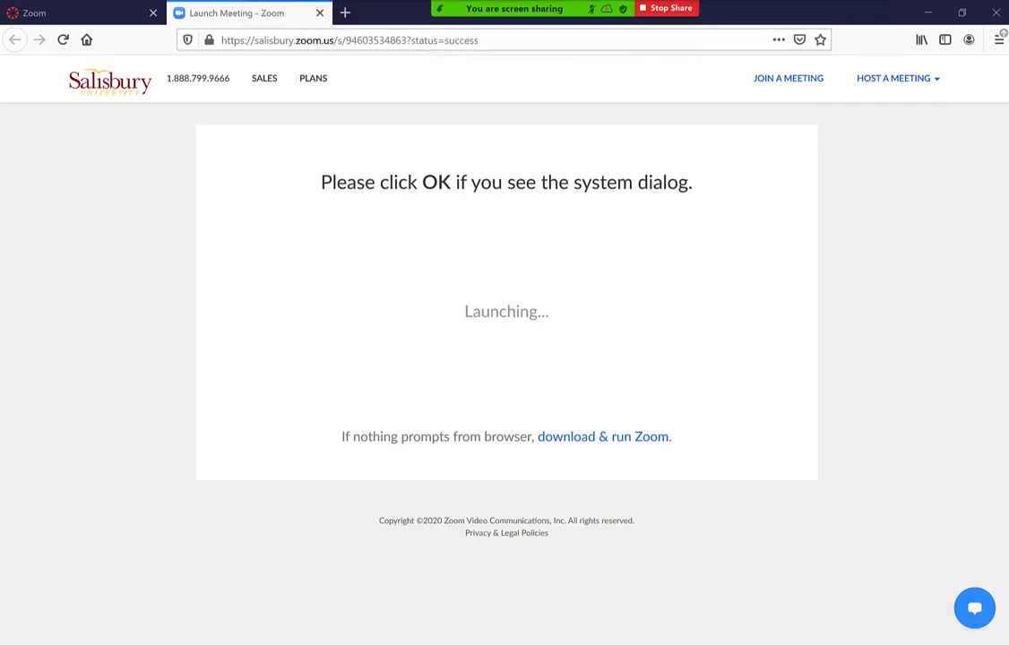
Switch the share to the Ethnographic Inquiry PowerPoint and start its slide show from the beginning
{"action": "mouse_move", "coordinate": [575, 7]}
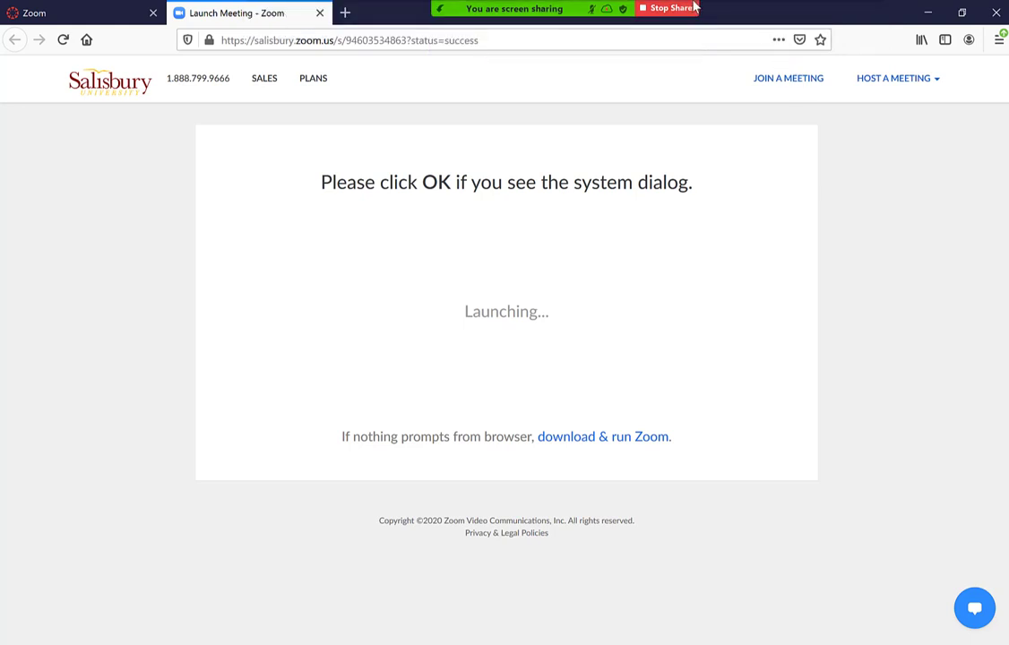
{"action": "mouse_move", "coordinate": [609, 11]}
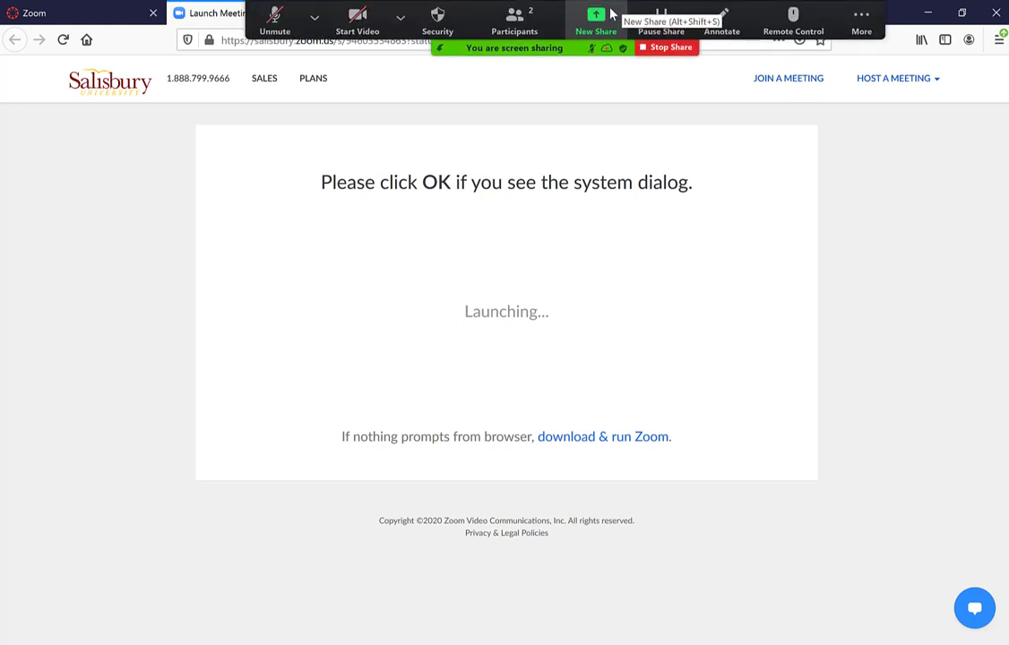
{"action": "left_click", "coordinate": [599, 18]}
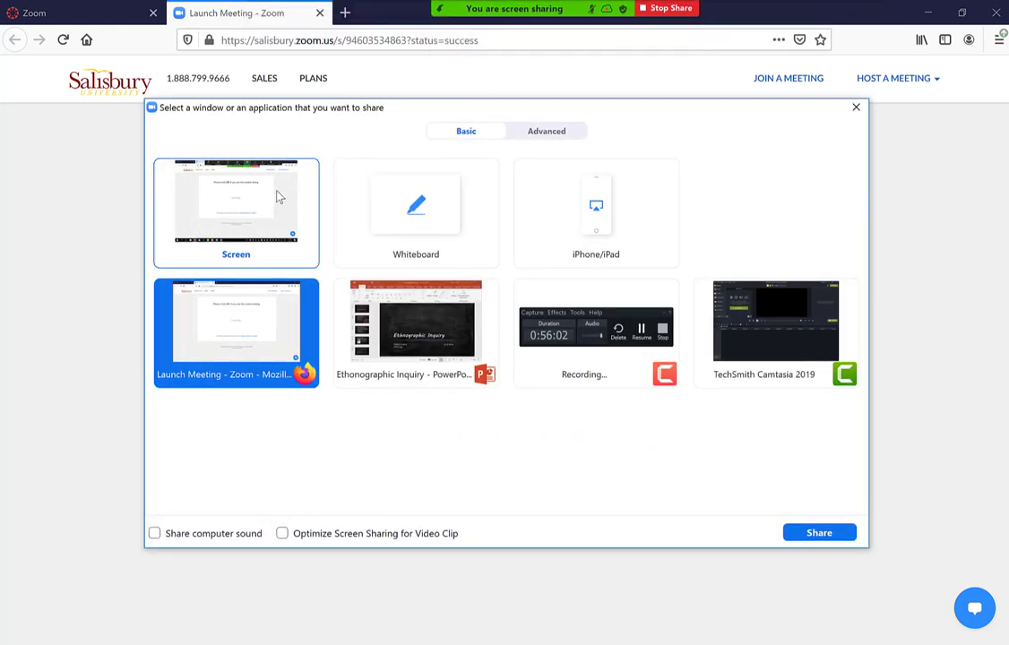
{"action": "left_click", "coordinate": [438, 347]}
{"action": "left_click", "coordinate": [820, 533]}
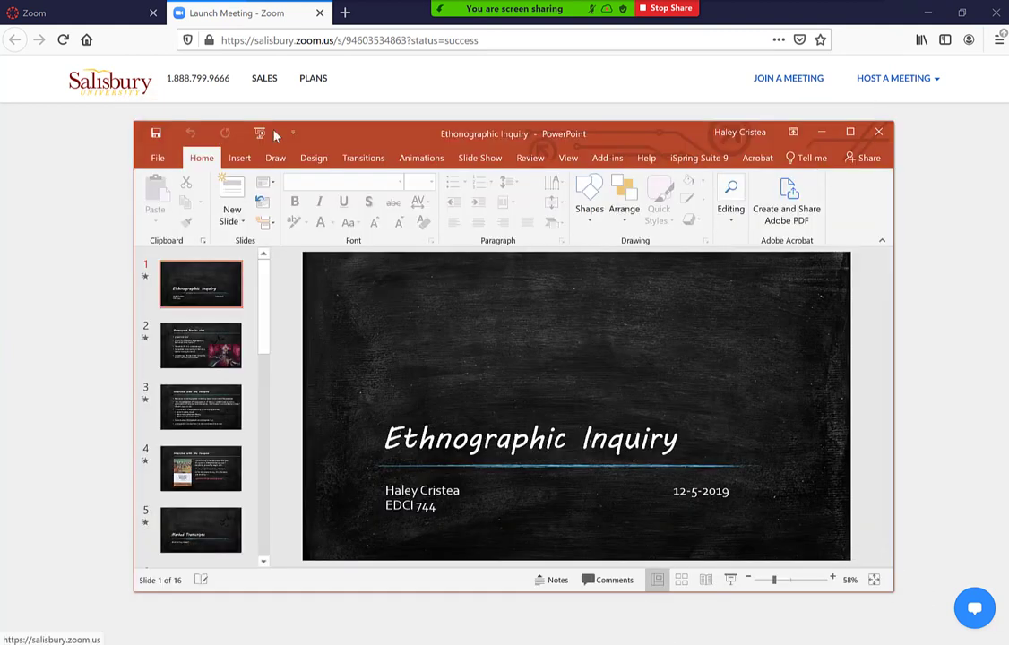
{"action": "left_click", "coordinate": [259, 133]}
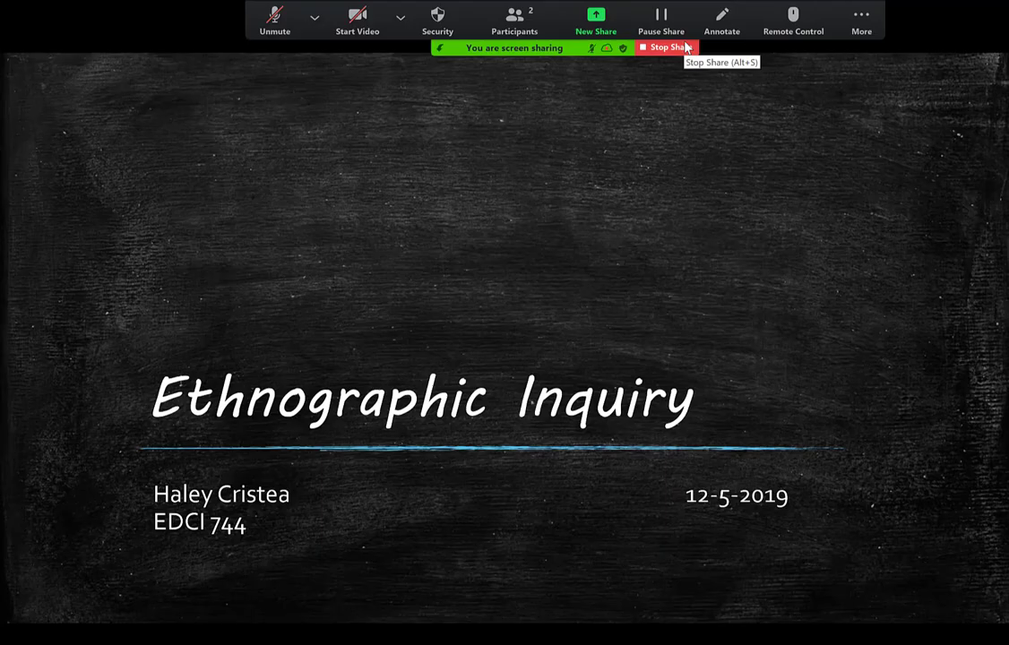
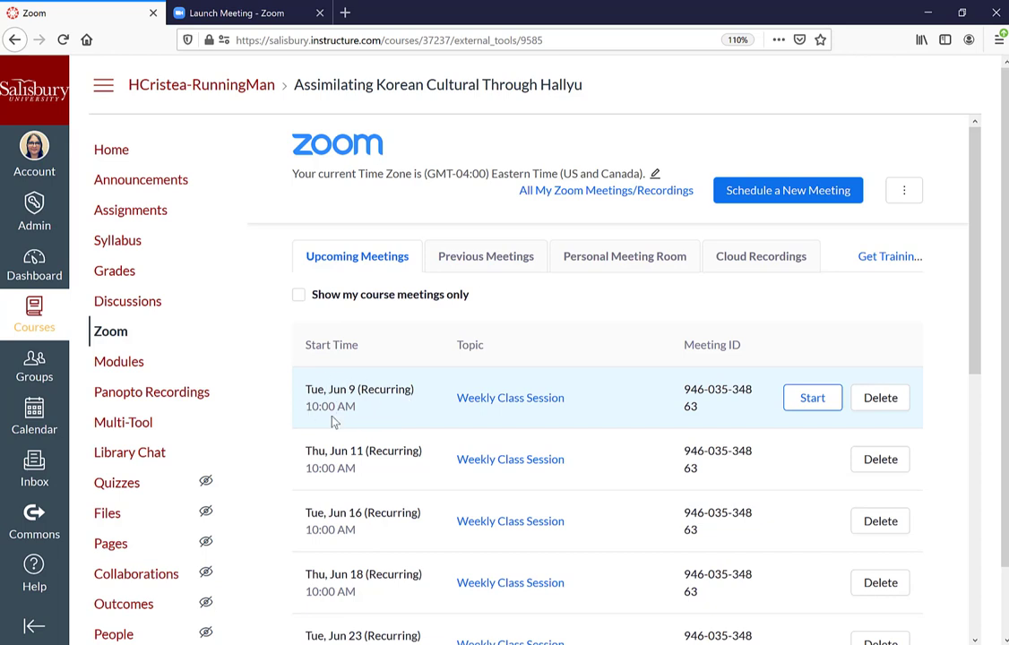
{"action": "left_click_drag", "start_coordinate": [304, 407], "coordinate": [390, 408]}
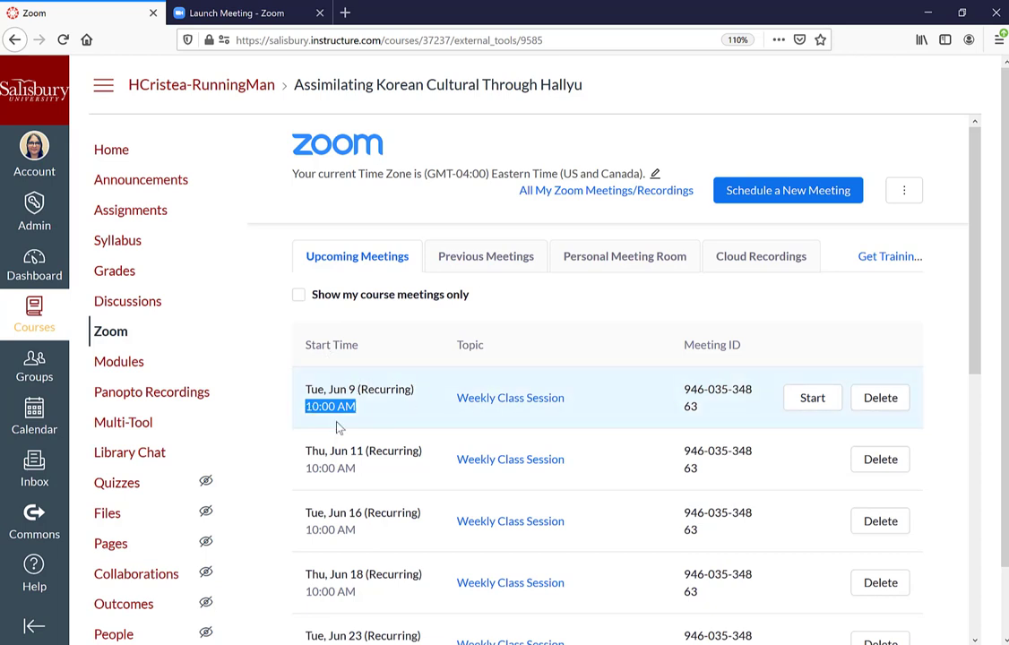
{"action": "left_click", "coordinate": [511, 259]}
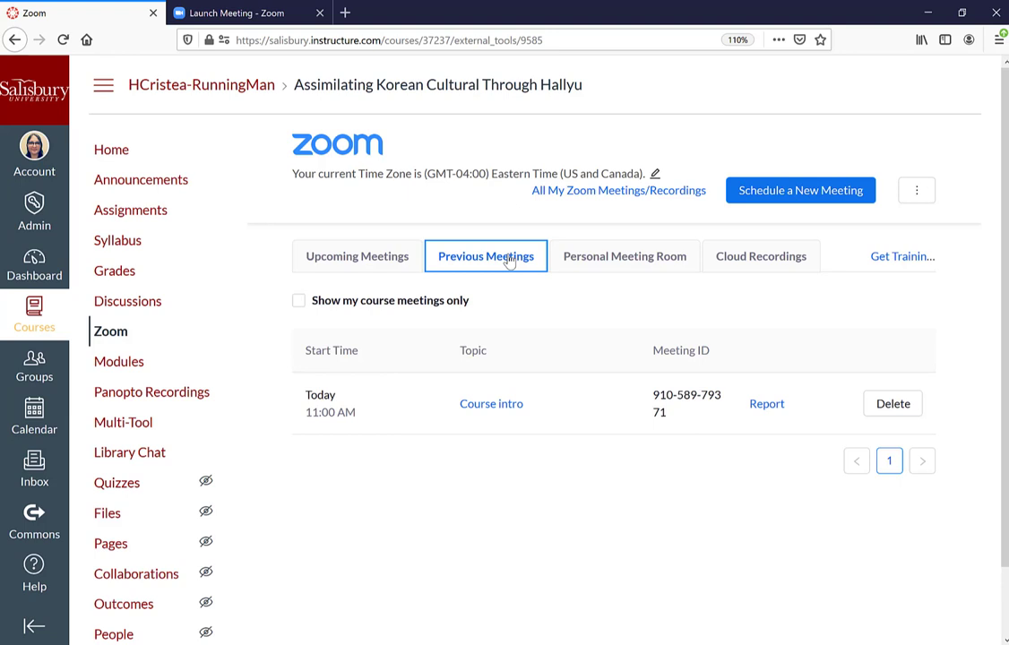
{"action": "left_click", "coordinate": [745, 260]}
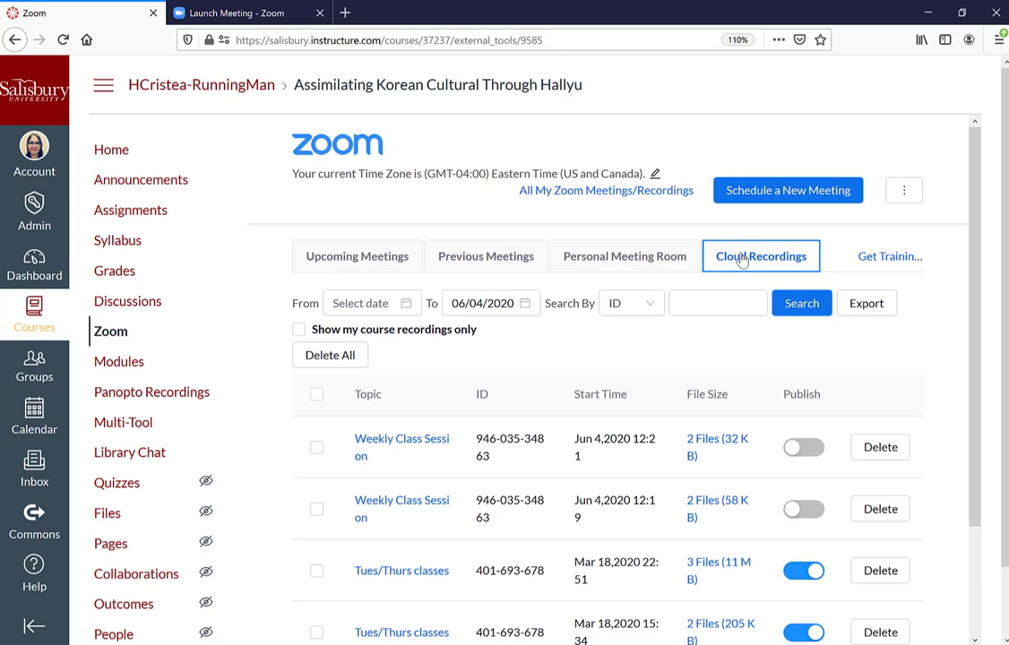
{"action": "key", "text": "alt+Left"}
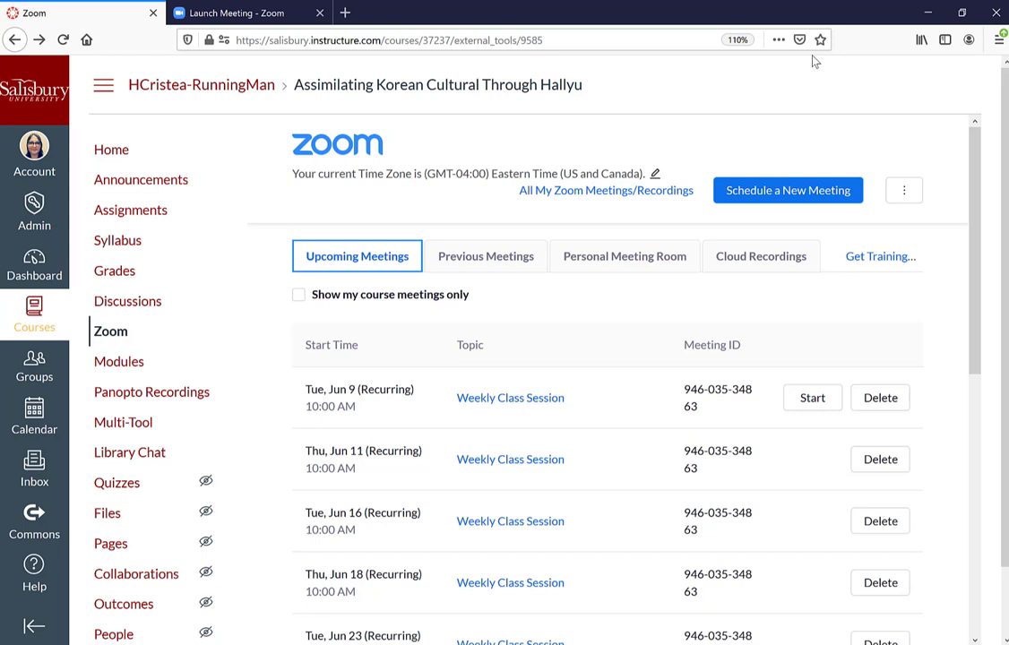
Switch to the salisbury.zoom.us tab and sign in to reach the Upcoming Meetings list
{"action": "left_click", "coordinate": [757, 199]}
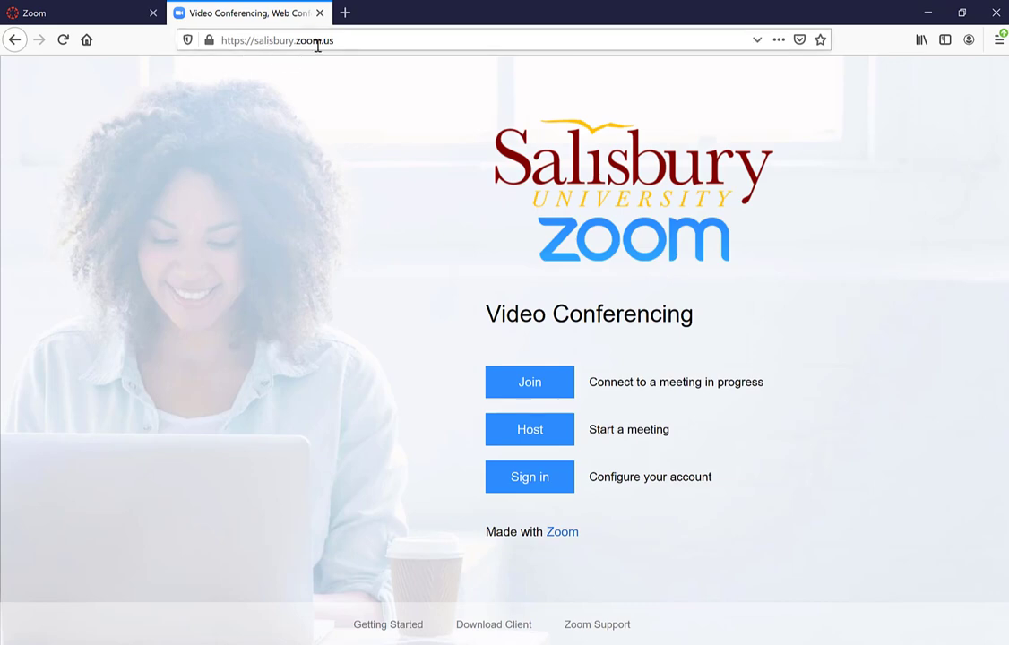
{"action": "left_click", "coordinate": [534, 480]}
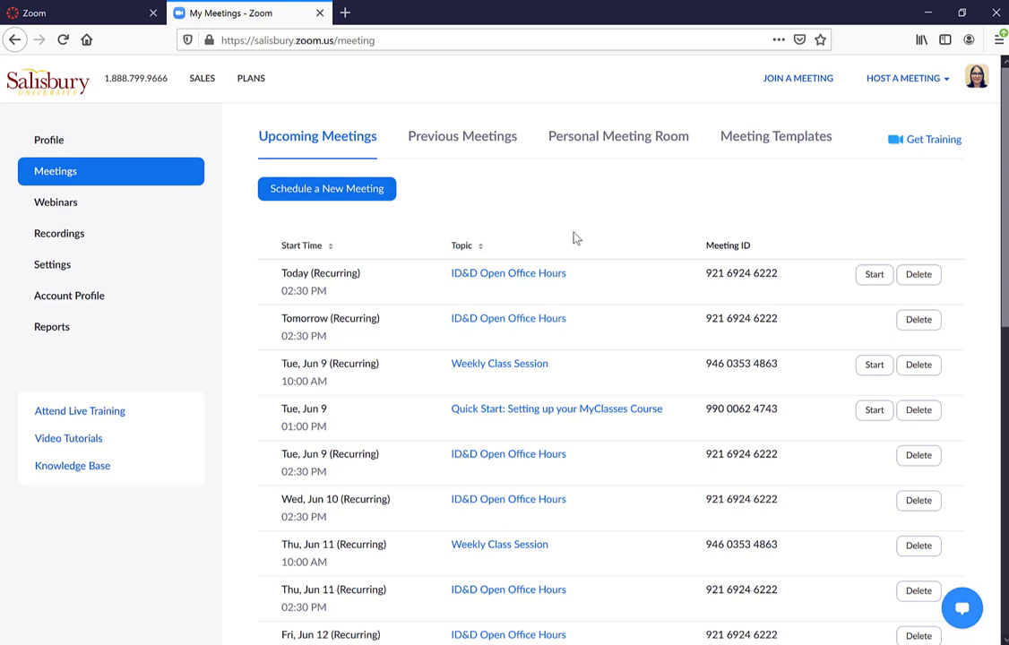
Open the Personal Meeting Room details, select its invite link, and scroll down to Meeting Options
{"action": "left_click", "coordinate": [640, 139]}
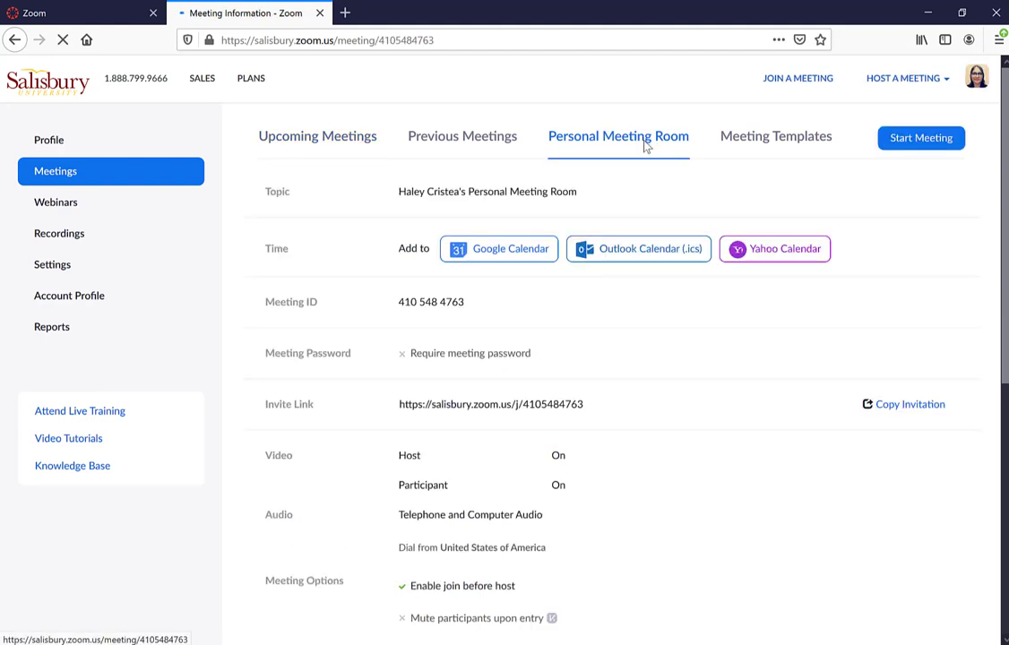
{"action": "triple_click", "coordinate": [650, 388]}
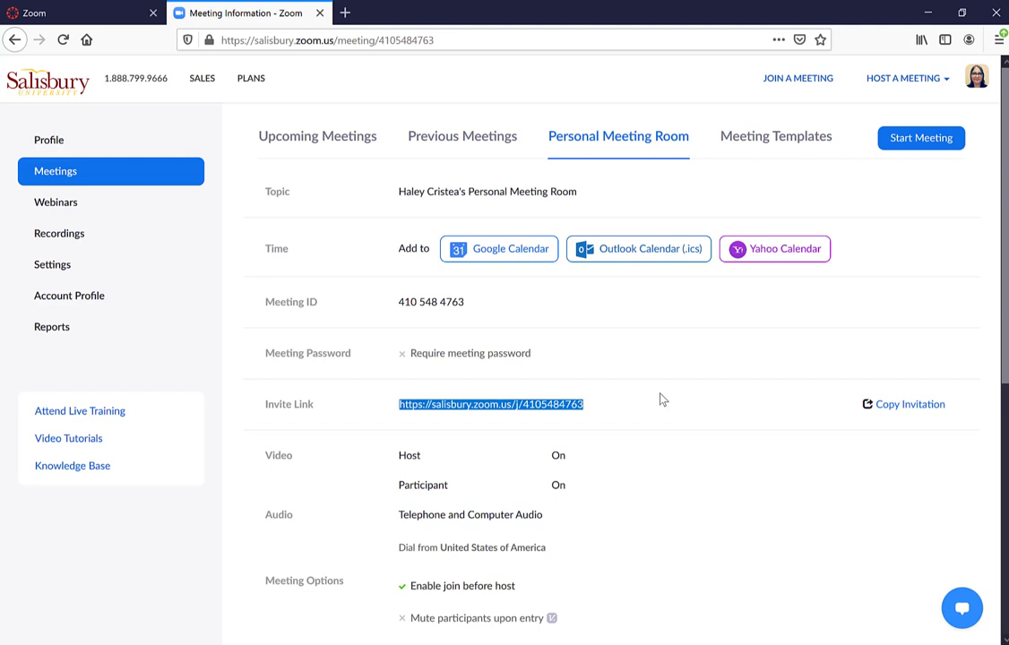
{"action": "left_click", "coordinate": [660, 400]}
{"action": "scroll", "coordinate": [782, 284], "scroll_direction": "down", "scroll_amount": 3}
{"action": "scroll", "coordinate": [656, 280], "scroll_direction": "up", "scroll_amount": 3}
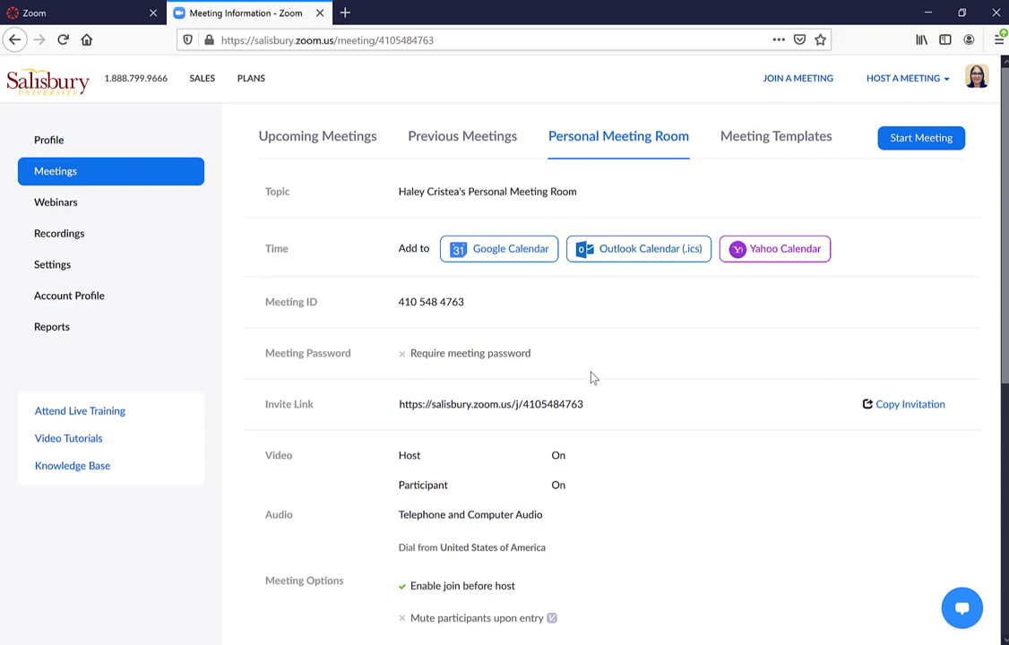
{"action": "scroll", "coordinate": [590, 376], "scroll_direction": "down", "scroll_amount": 2}
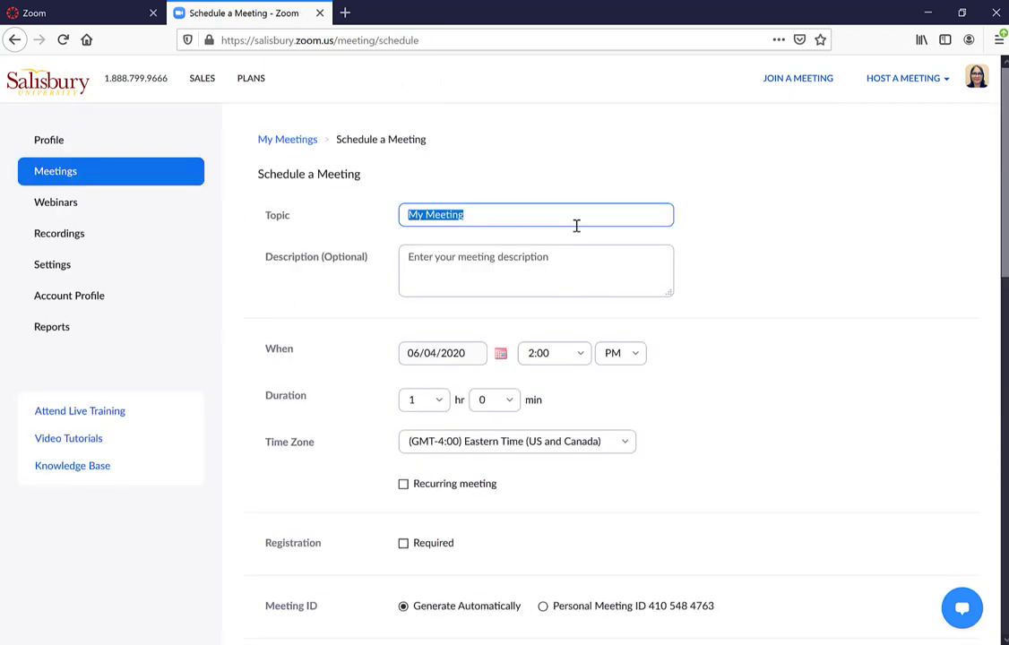
Scroll through the Schedule a Meeting form prefilled with topic My Meeting
{"action": "scroll", "coordinate": [785, 308], "scroll_direction": "down", "scroll_amount": 7}
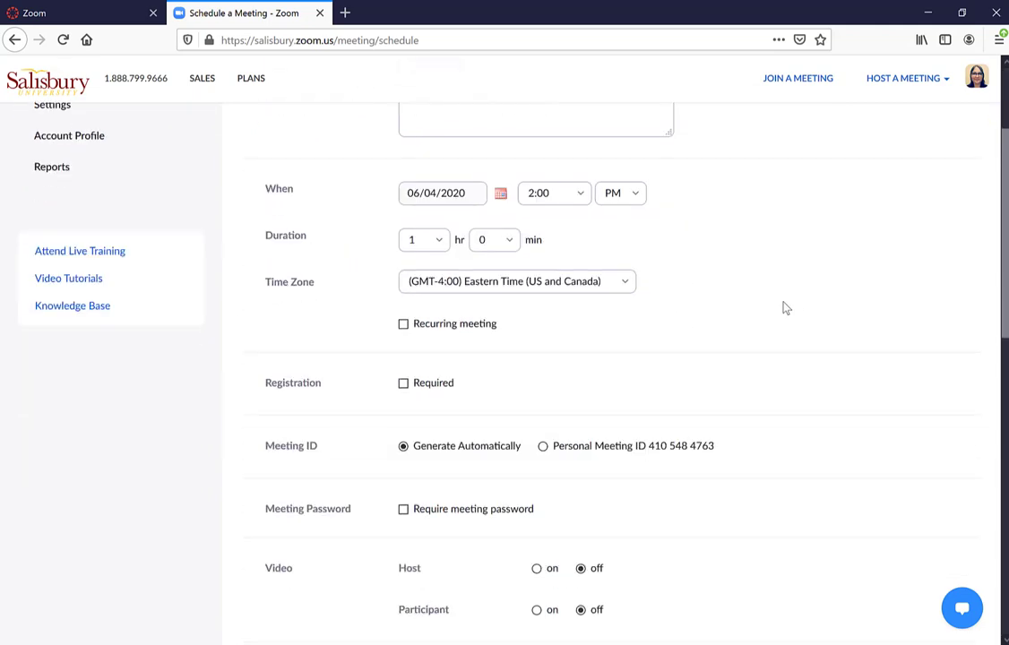
{"action": "scroll", "coordinate": [785, 308], "scroll_direction": "down", "scroll_amount": 1}
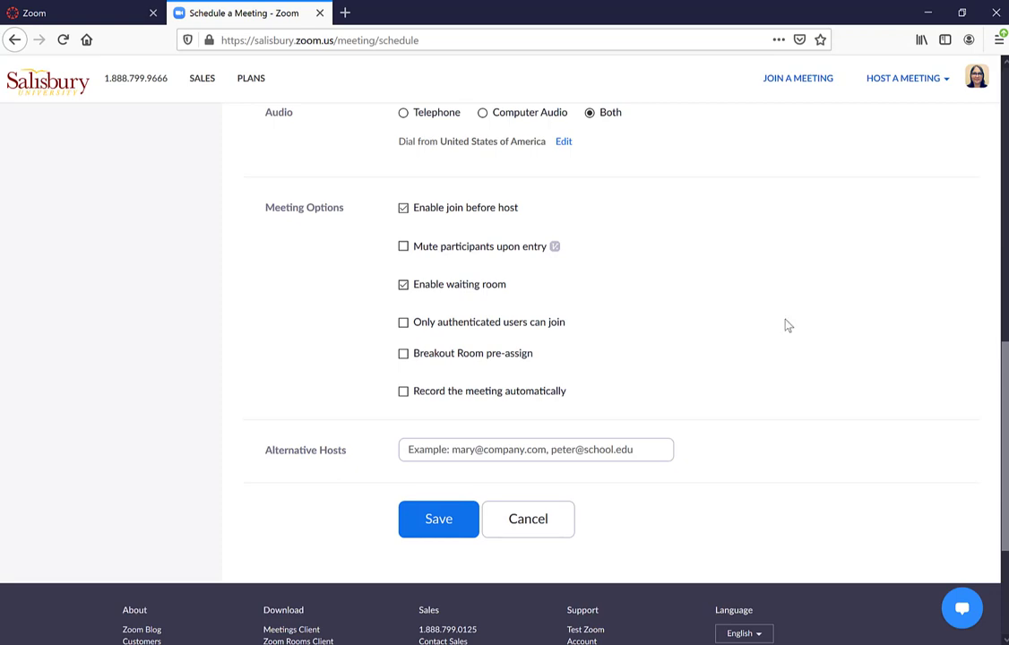
{"action": "scroll", "coordinate": [786, 321], "scroll_direction": "up", "scroll_amount": 8}
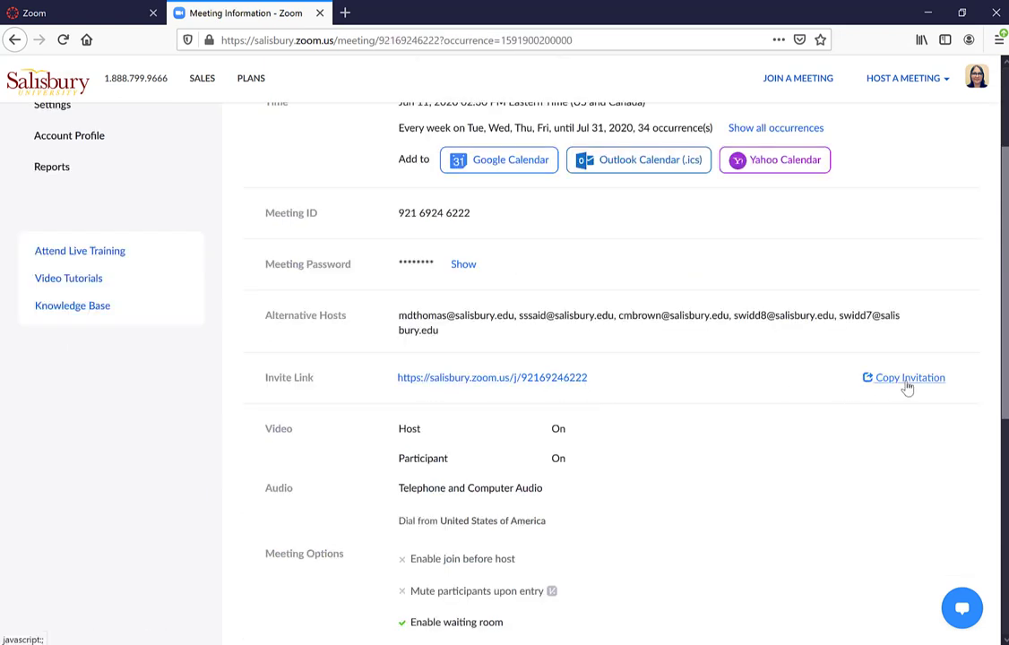
{"action": "scroll", "coordinate": [715, 504], "scroll_direction": "up", "scroll_amount": 3}
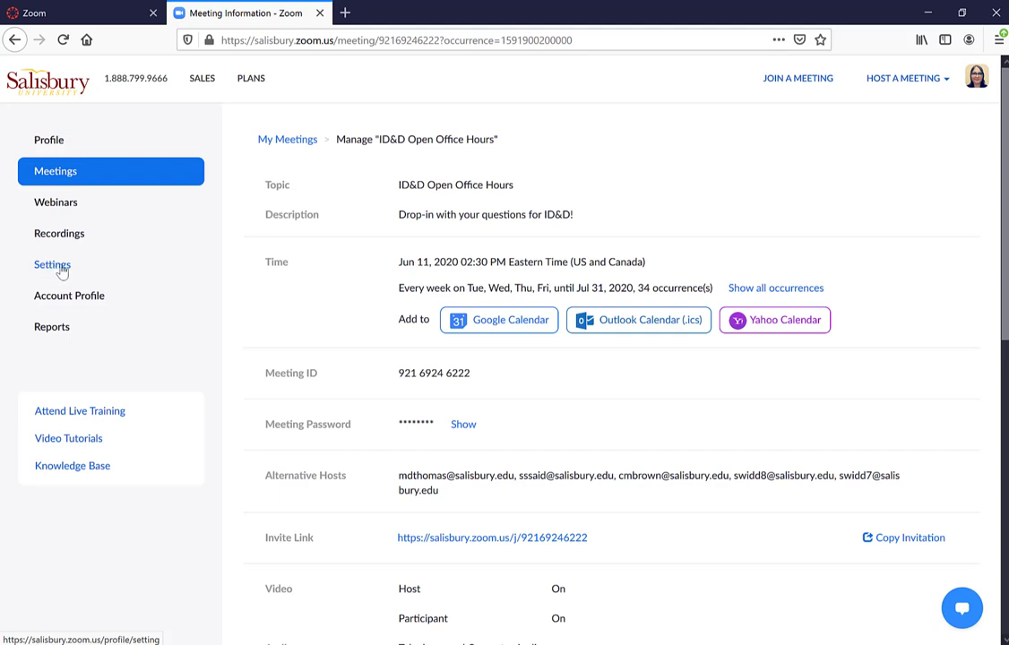
Open the account's meeting Settings page and scroll down to the in-meeting options
{"action": "left_click", "coordinate": [59, 268]}
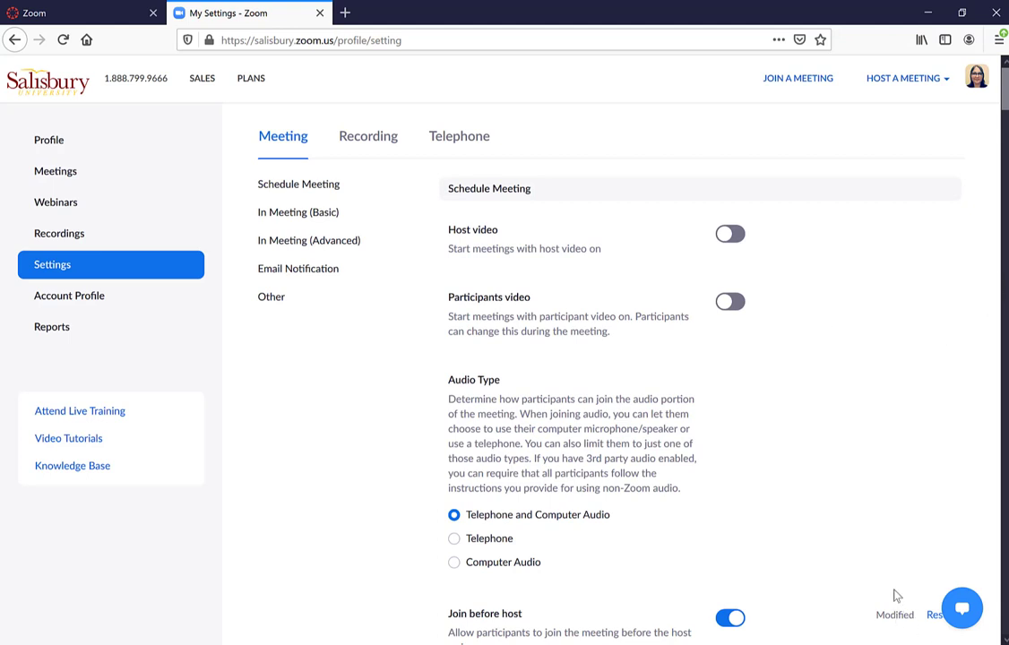
{"action": "scroll", "coordinate": [896, 596], "scroll_direction": "down", "scroll_amount": 5}
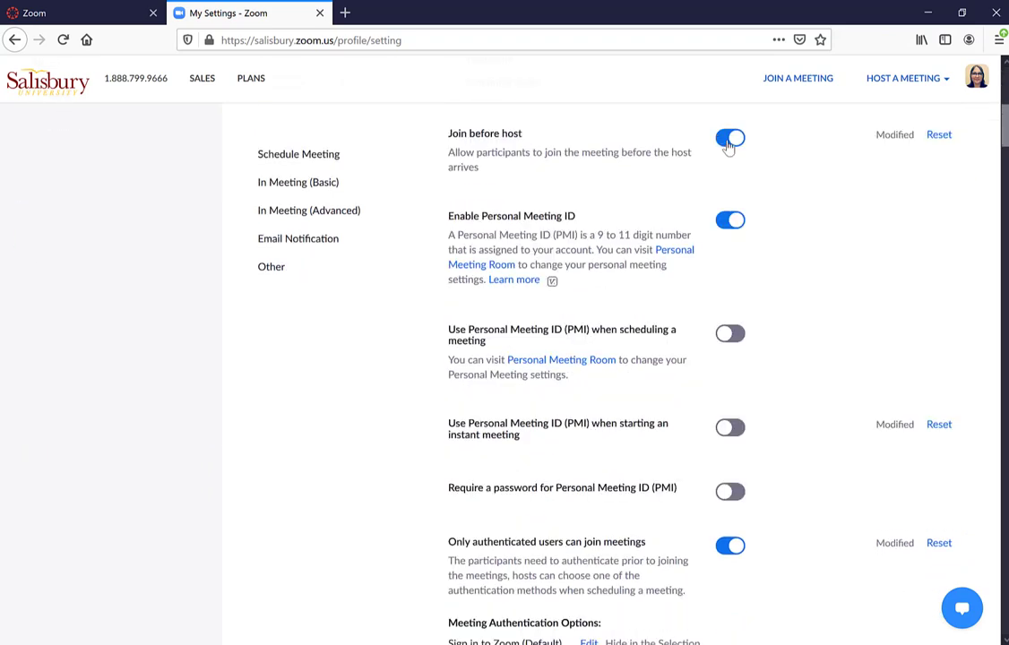
{"action": "scroll", "coordinate": [754, 376], "scroll_direction": "down", "scroll_amount": 3}
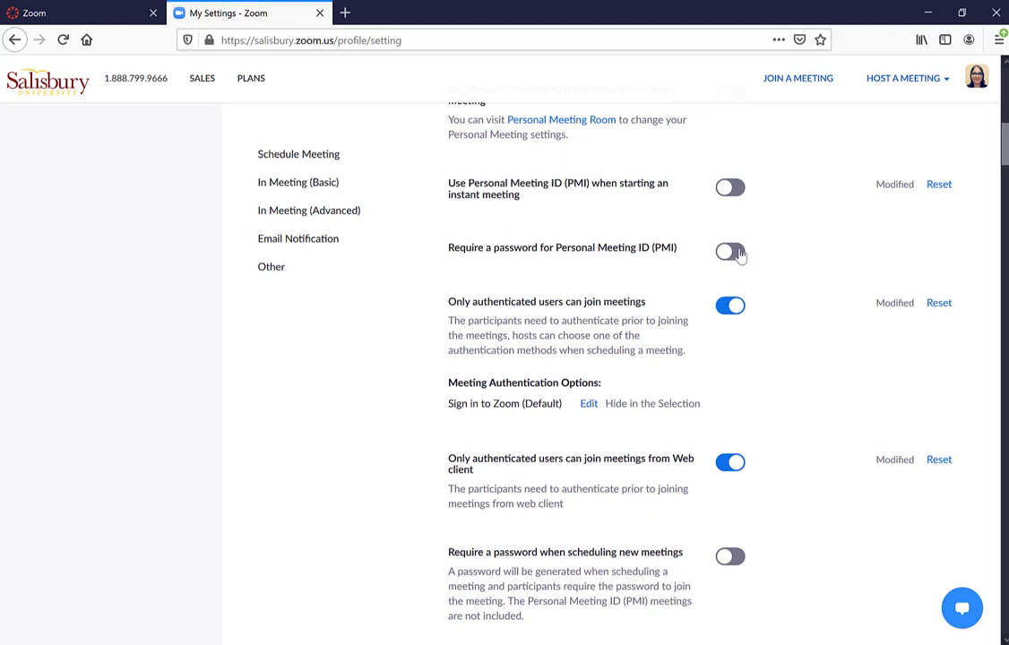
{"action": "scroll", "coordinate": [804, 388], "scroll_direction": "down", "scroll_amount": 10}
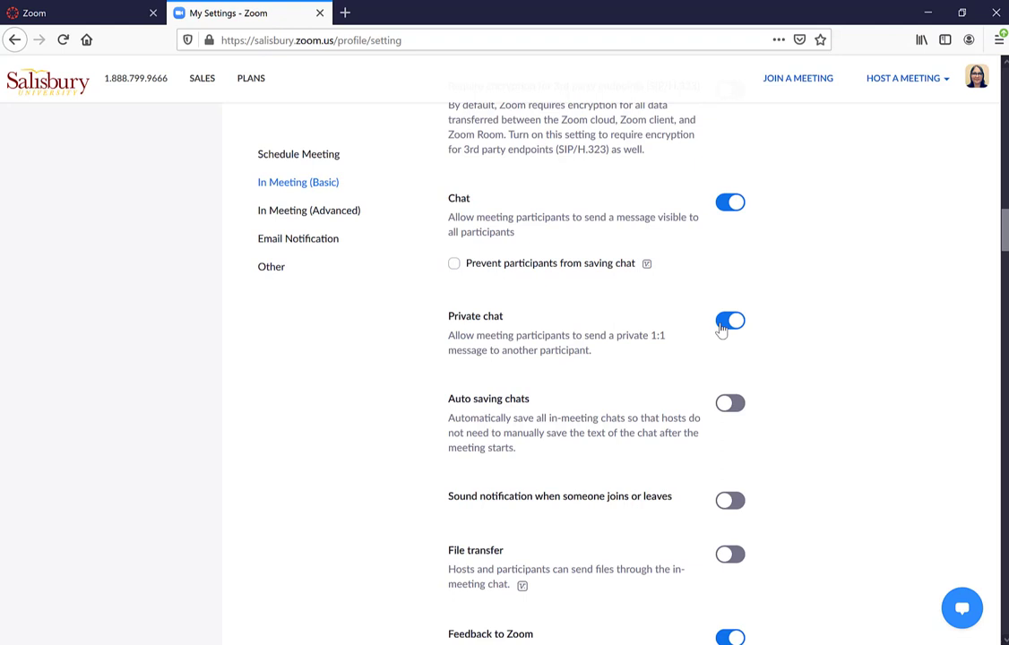
Turn off private chat, and switch on File transfer and Polling for meetings
{"action": "left_click", "coordinate": [722, 328]}
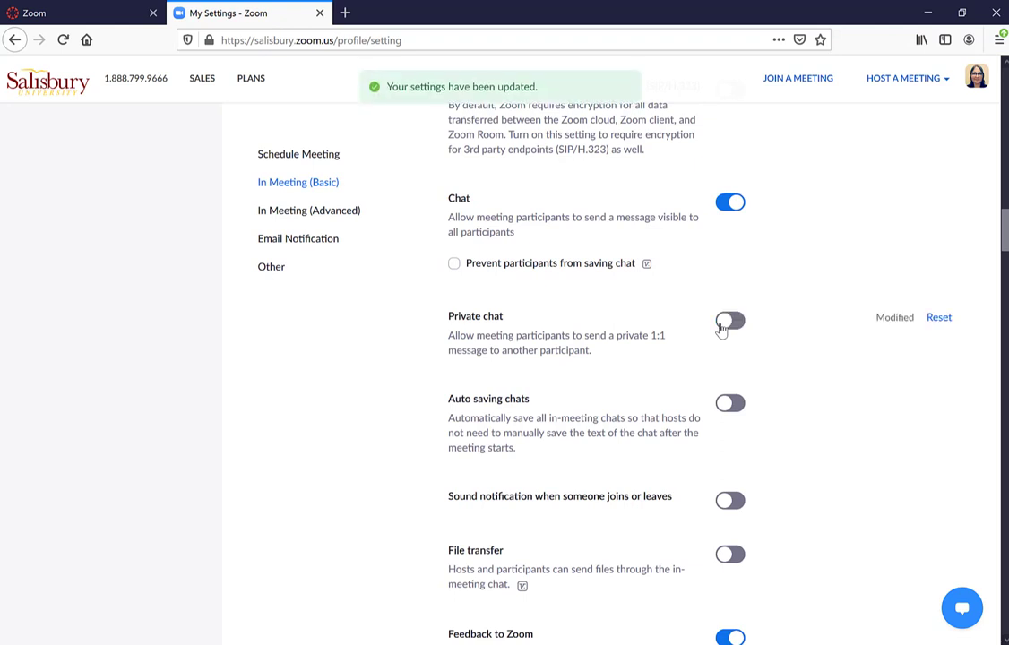
{"action": "scroll", "coordinate": [722, 329], "scroll_direction": "down", "scroll_amount": 5}
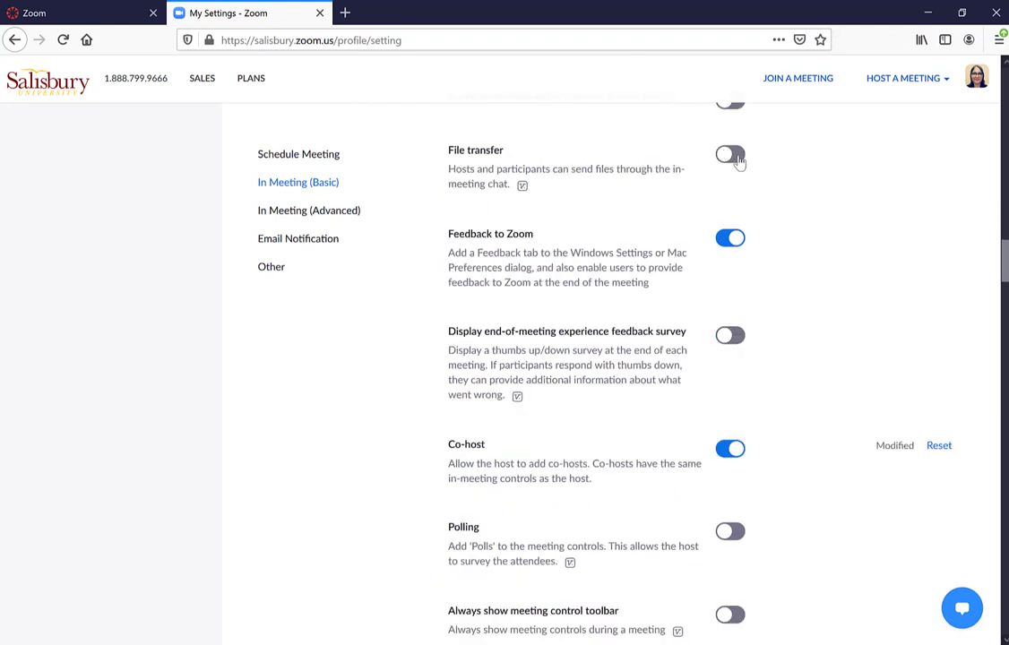
{"action": "left_click", "coordinate": [737, 159]}
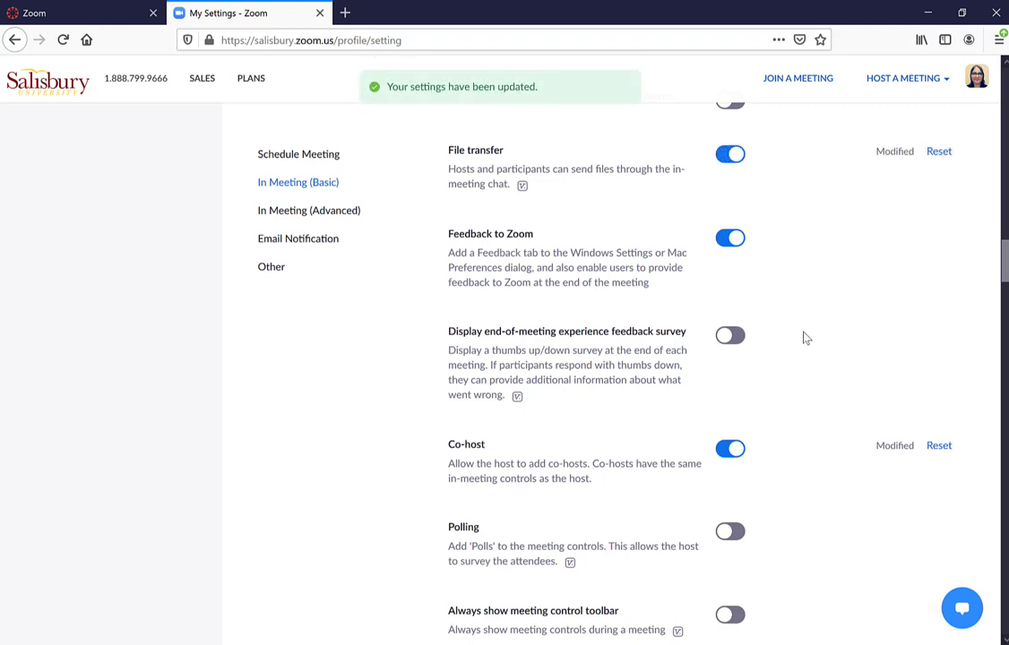
{"action": "scroll", "coordinate": [724, 218], "scroll_direction": "down", "scroll_amount": 3}
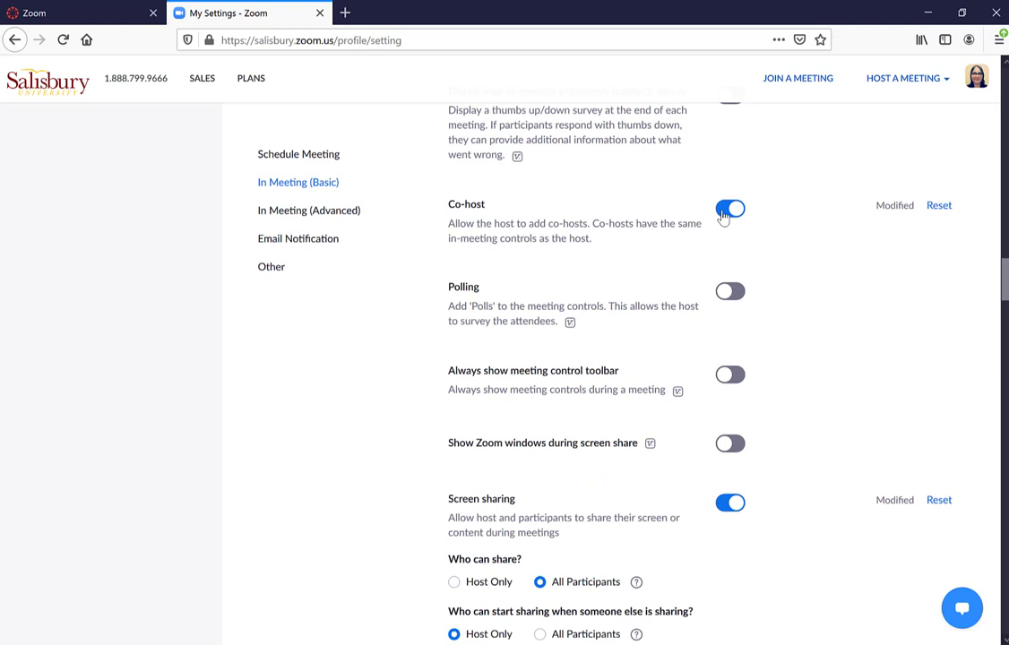
{"action": "left_click", "coordinate": [731, 292]}
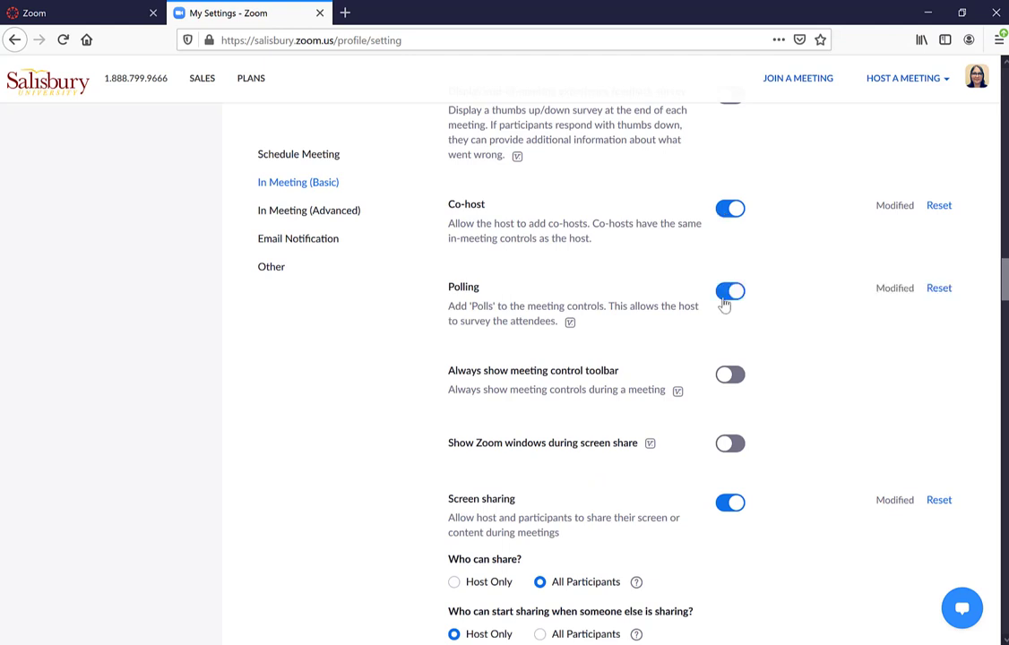
Scroll through the In Meeting (Advanced) and Email Notification settings
{"action": "scroll", "coordinate": [724, 305], "scroll_direction": "down", "scroll_amount": 5}
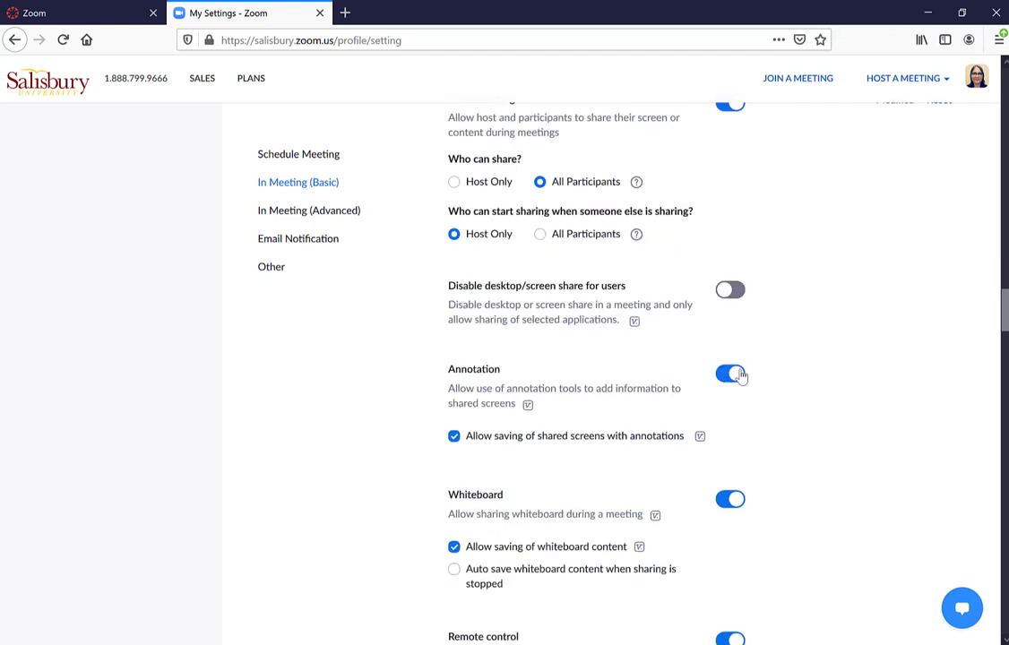
{"action": "scroll", "coordinate": [776, 378], "scroll_direction": "down", "scroll_amount": 3}
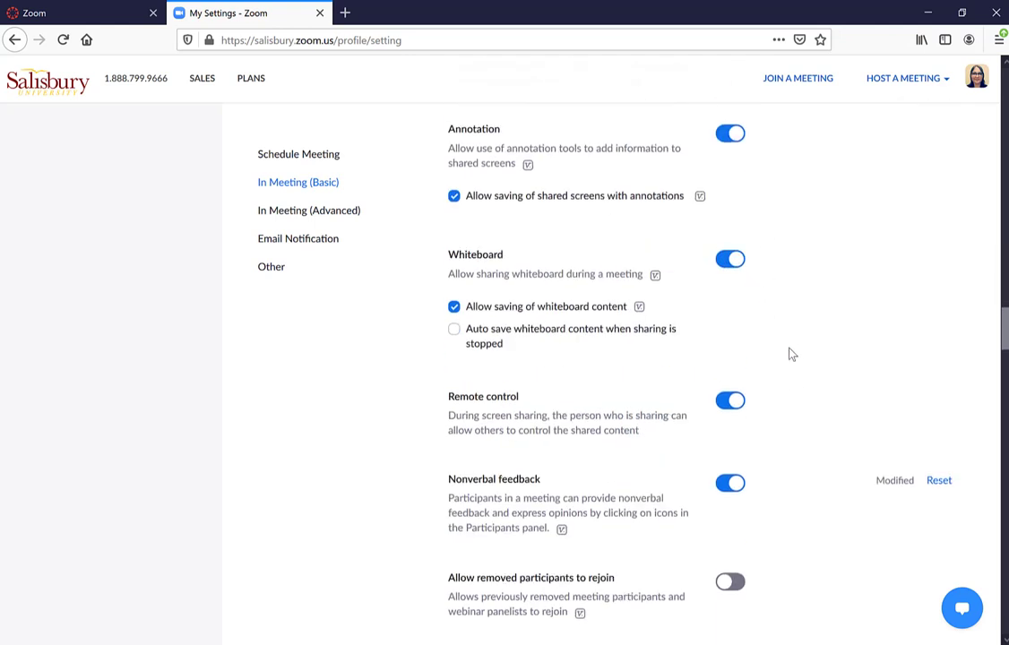
{"action": "scroll", "coordinate": [813, 412], "scroll_direction": "down", "scroll_amount": 3}
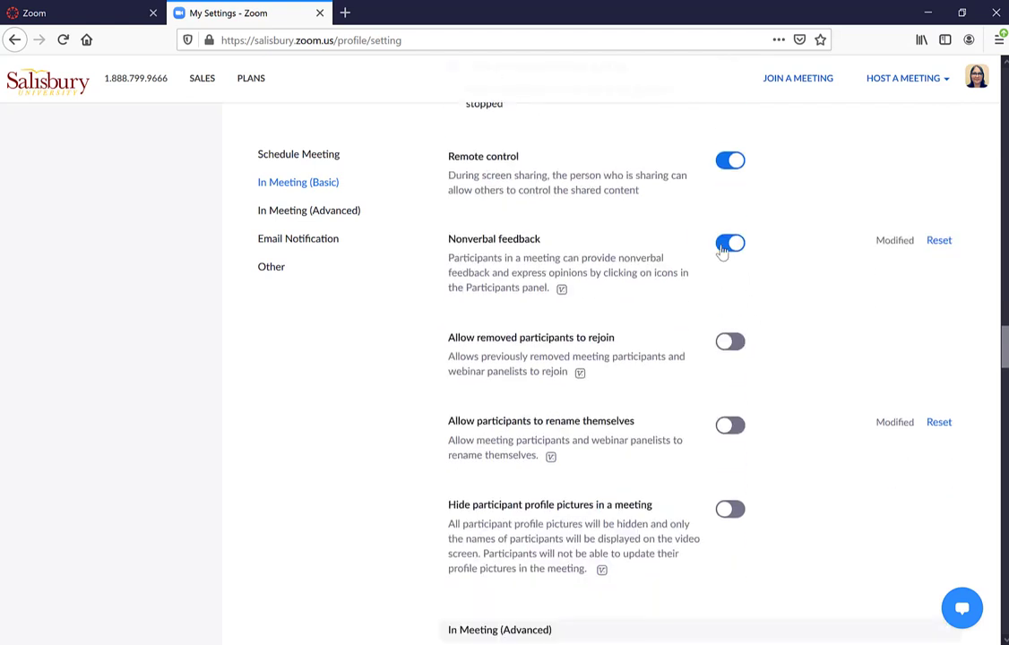
{"action": "scroll", "coordinate": [682, 437], "scroll_direction": "down", "scroll_amount": 10}
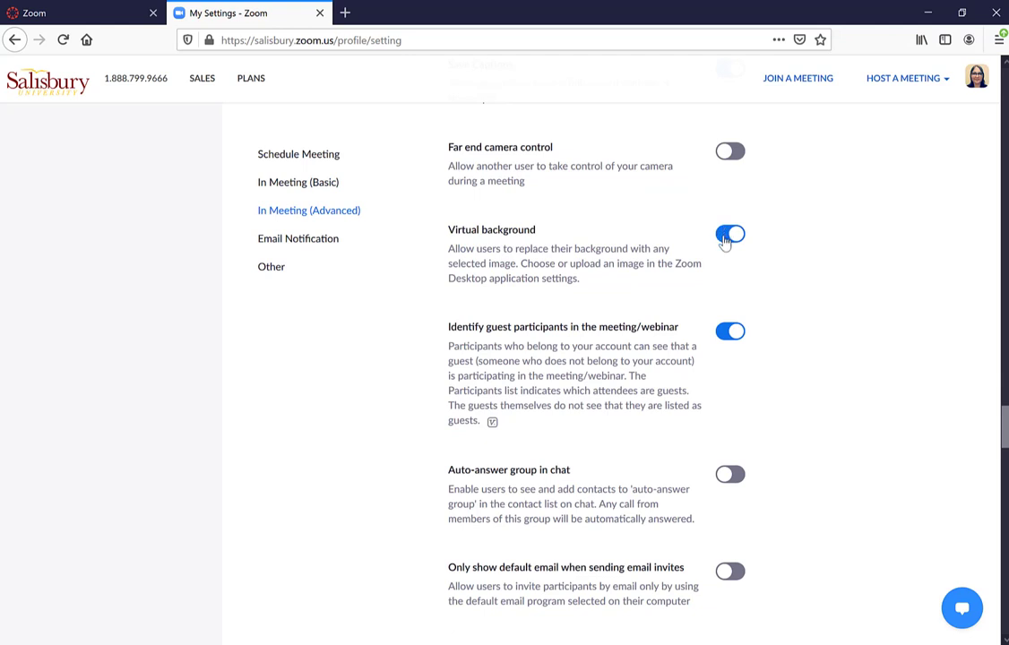
{"action": "scroll", "coordinate": [794, 403], "scroll_direction": "down", "scroll_amount": 2}
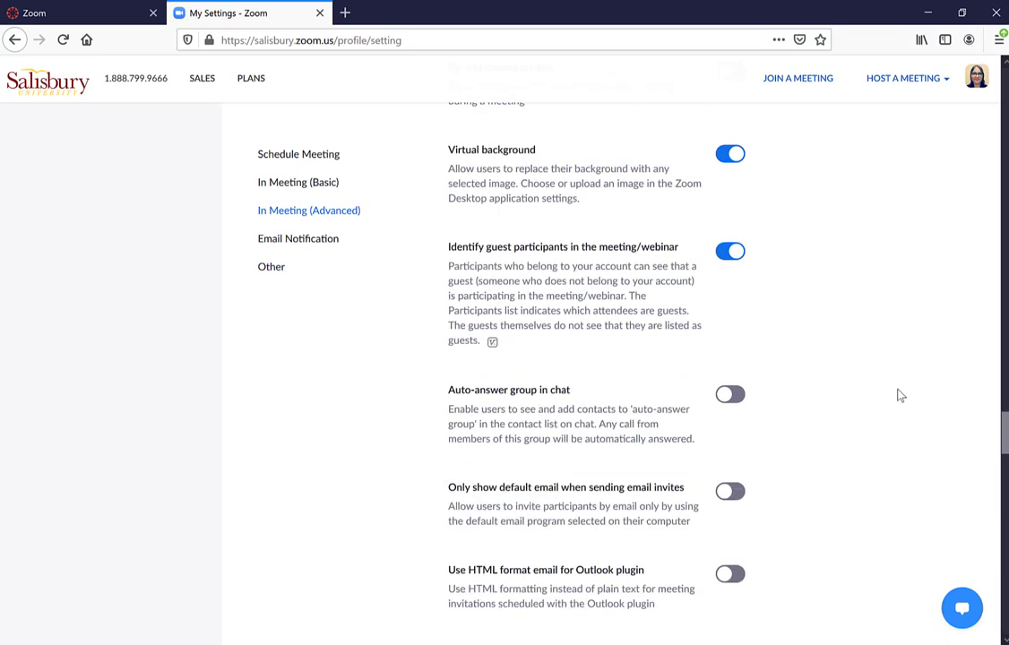
{"action": "scroll", "coordinate": [901, 395], "scroll_direction": "down", "scroll_amount": 4}
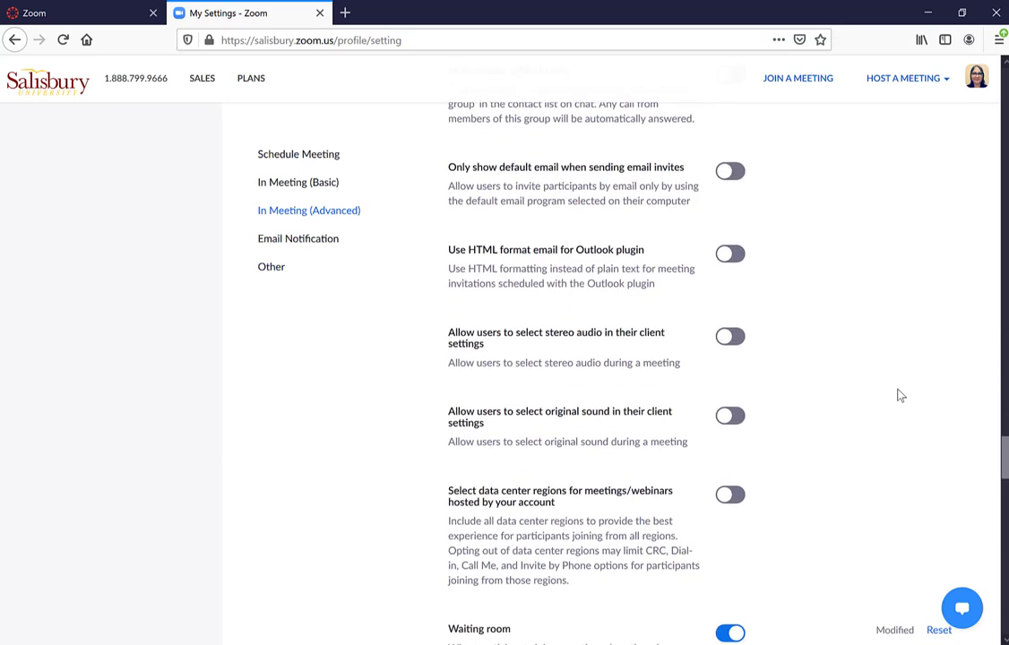
{"action": "scroll", "coordinate": [901, 396], "scroll_direction": "down", "scroll_amount": 4}
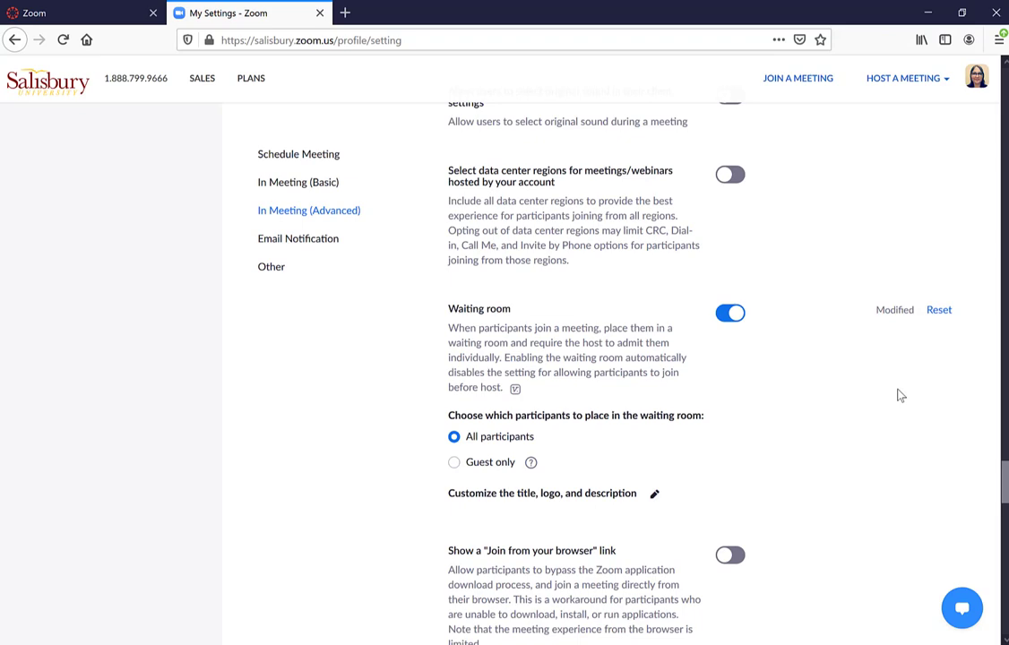
{"action": "scroll", "coordinate": [901, 395], "scroll_direction": "down", "scroll_amount": 4}
{"action": "scroll", "coordinate": [900, 395], "scroll_direction": "down", "scroll_amount": 5}
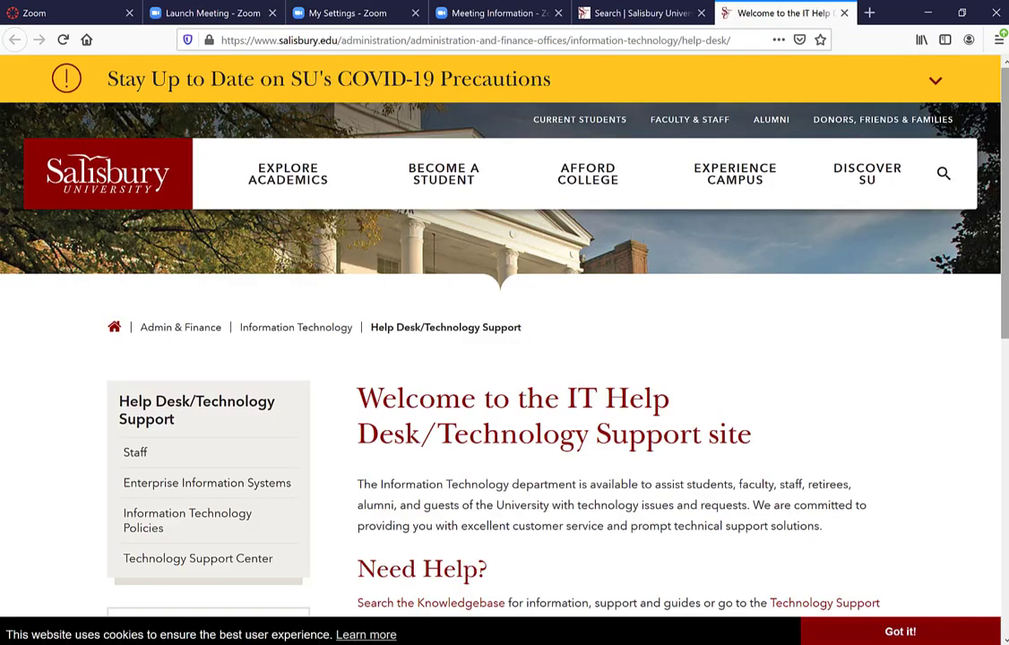
Search the IT Knowledge Base for 'zoom', then return to the University Employees page
{"action": "scroll", "coordinate": [505, 359], "scroll_direction": "down", "scroll_amount": 3}
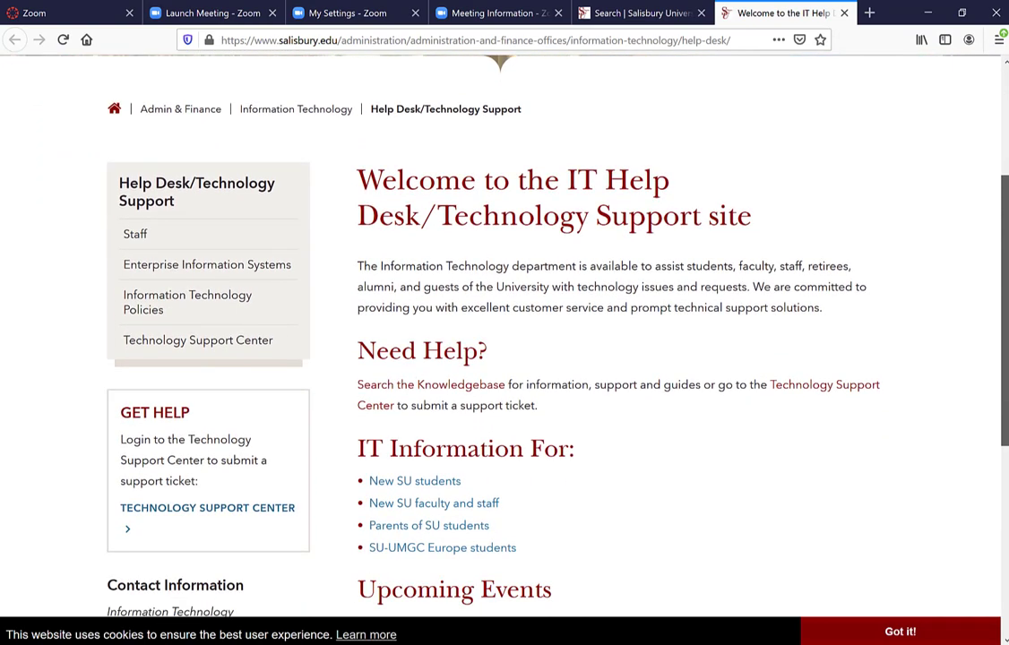
{"action": "scroll", "coordinate": [584, 281], "scroll_direction": "down", "scroll_amount": 1}
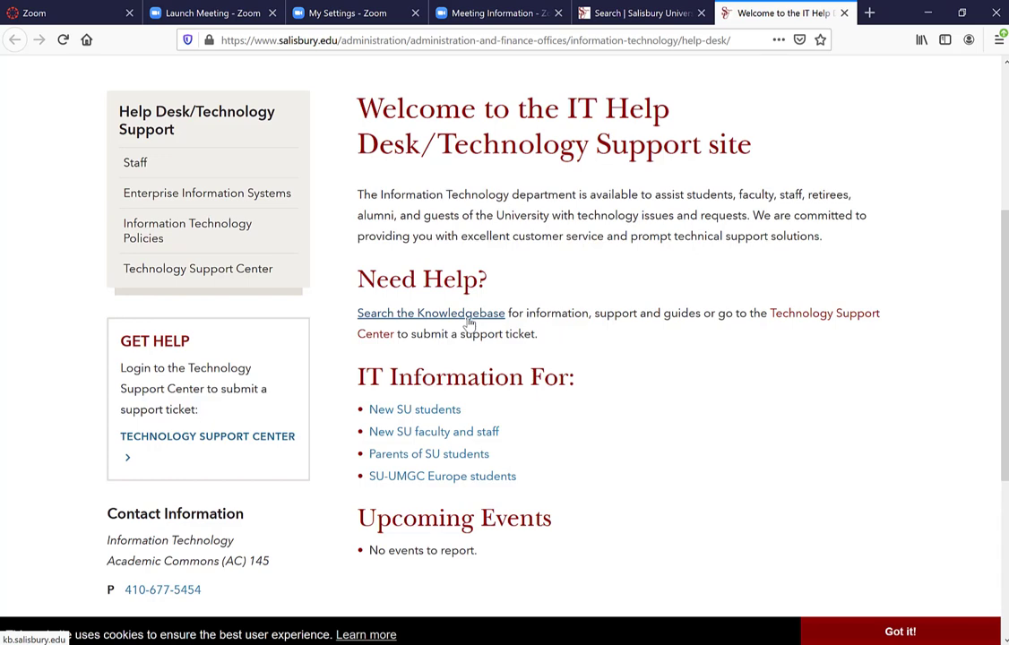
{"action": "left_click", "coordinate": [469, 323]}
{"action": "type", "text": "z"}
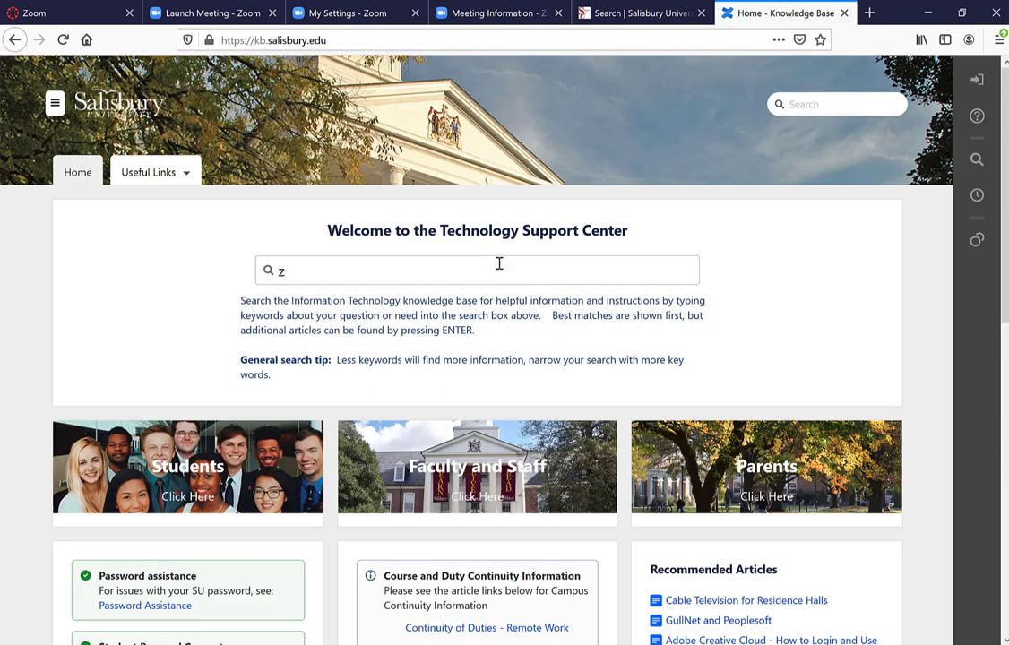
{"action": "type", "text": "oom"}
{"action": "key", "text": "Return"}
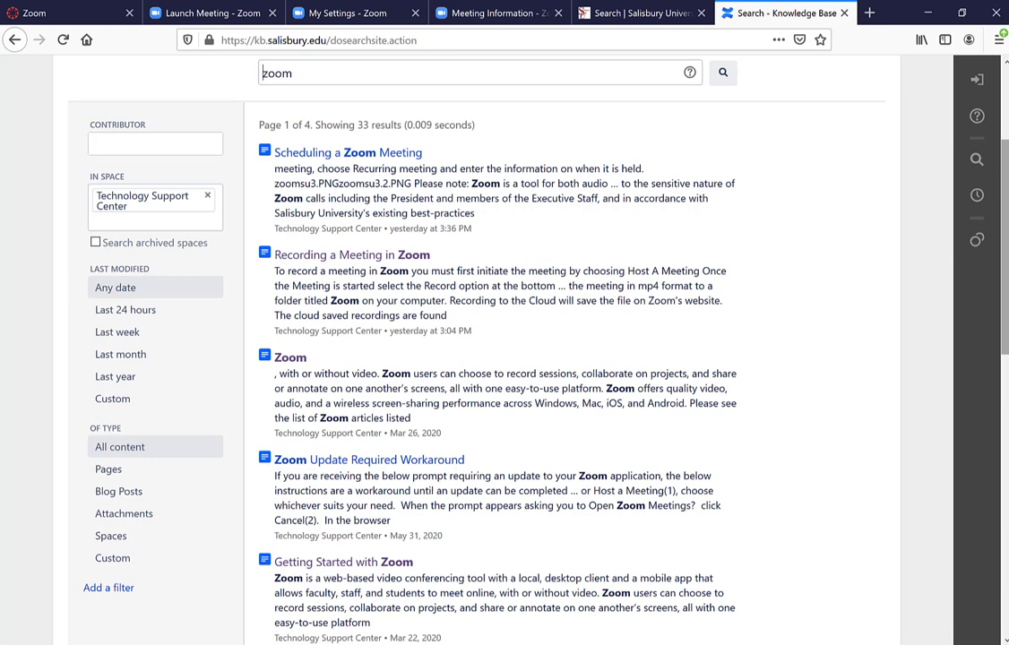
{"action": "key", "text": "ctrl+shift+Tab"}
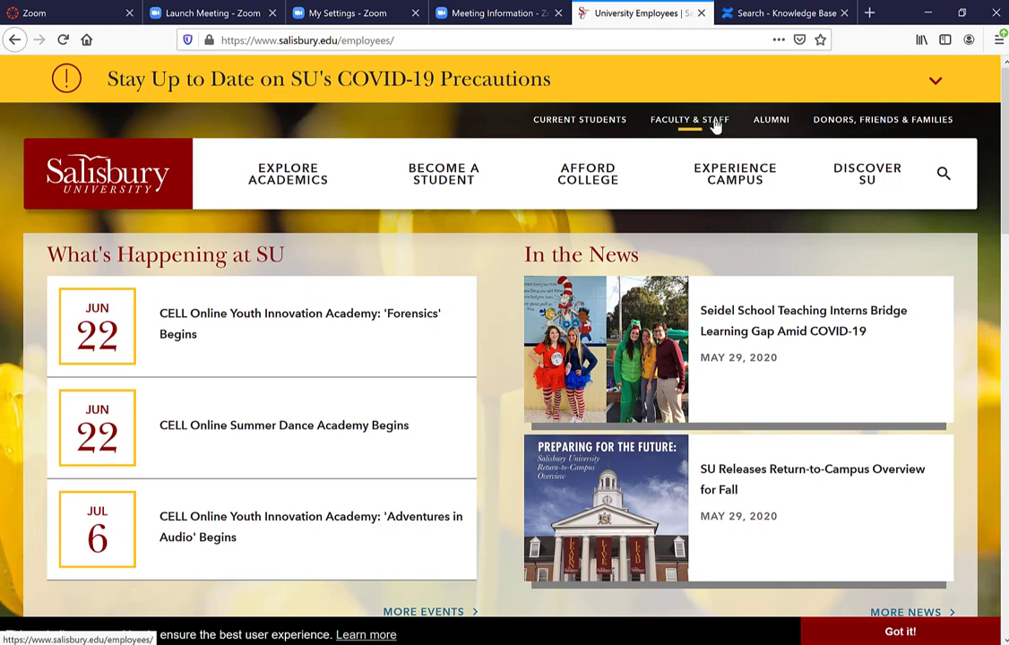
From Faculty Quick Links, open Instructional Design & Delivery and then its Support Center portal
{"action": "scroll", "coordinate": [502, 357], "scroll_direction": "down", "scroll_amount": 15}
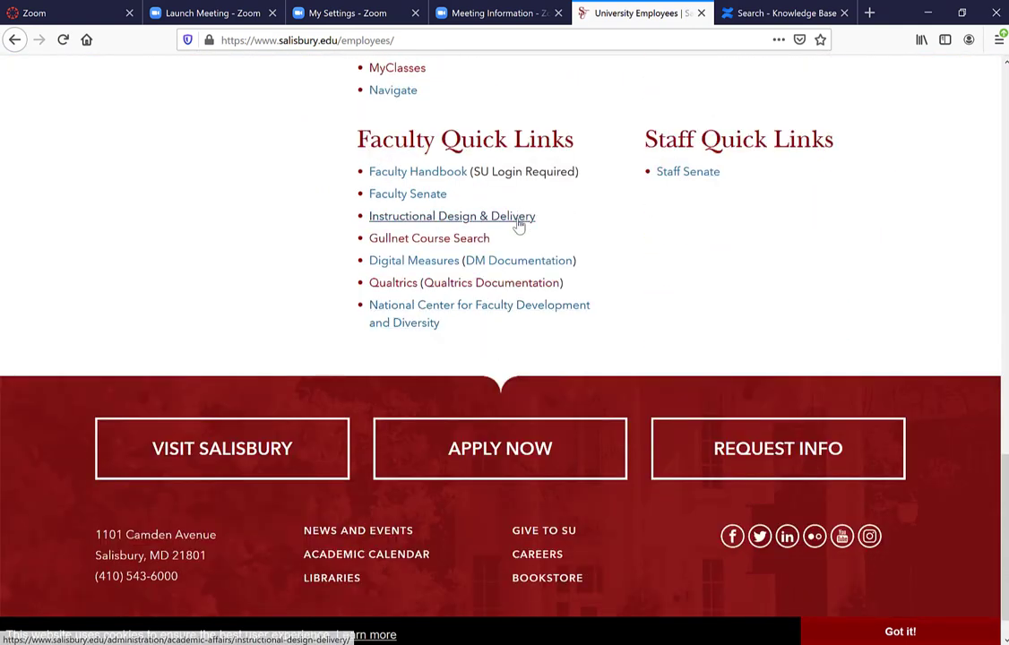
{"action": "left_click", "coordinate": [519, 224]}
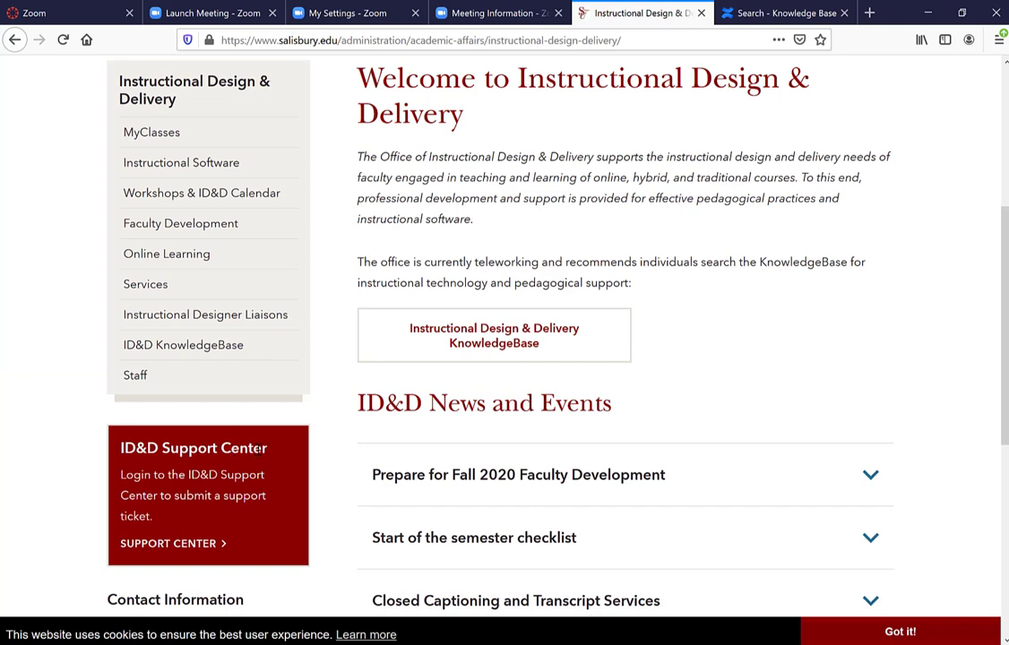
{"action": "left_click", "coordinate": [128, 545]}
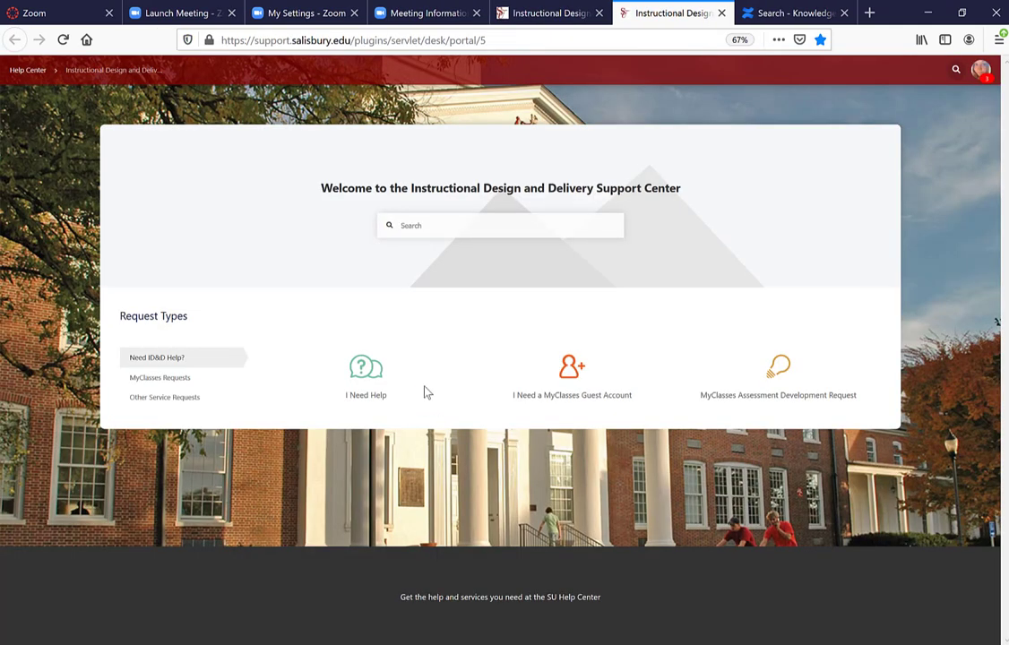